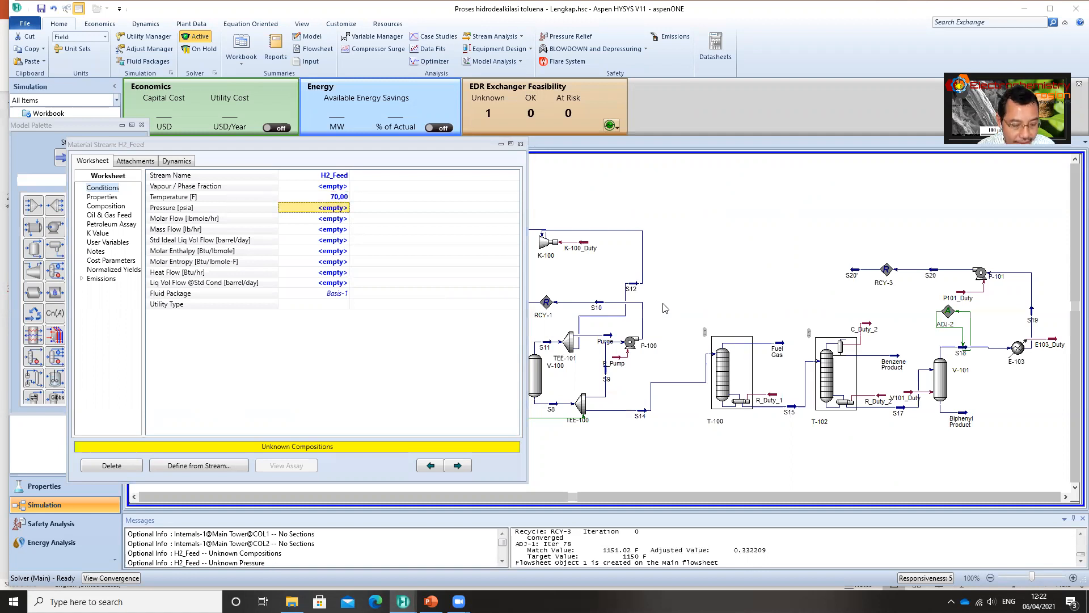
- Set H2_Feed's pressure to 569 psia and its composition to hydrogen mole fraction 1, normalizing the other components to 0
text(569)
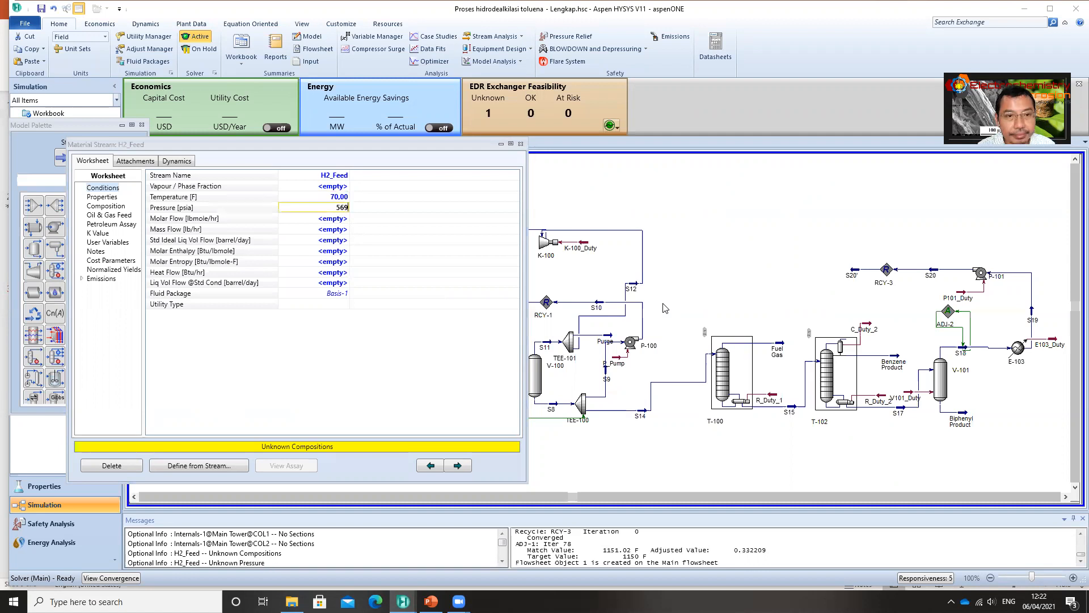
key(Return)
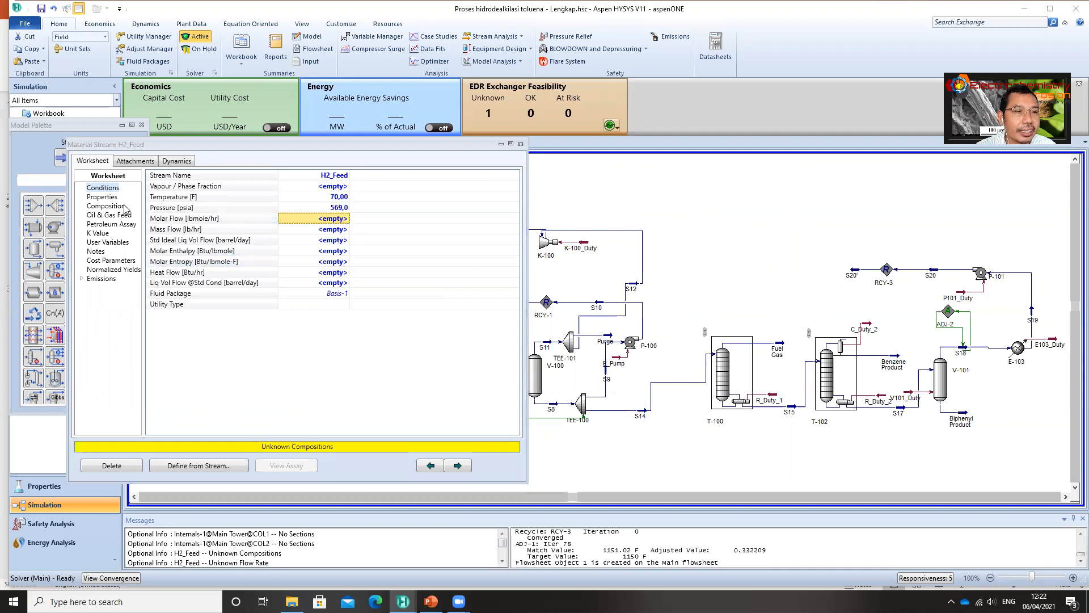
click(107, 206)
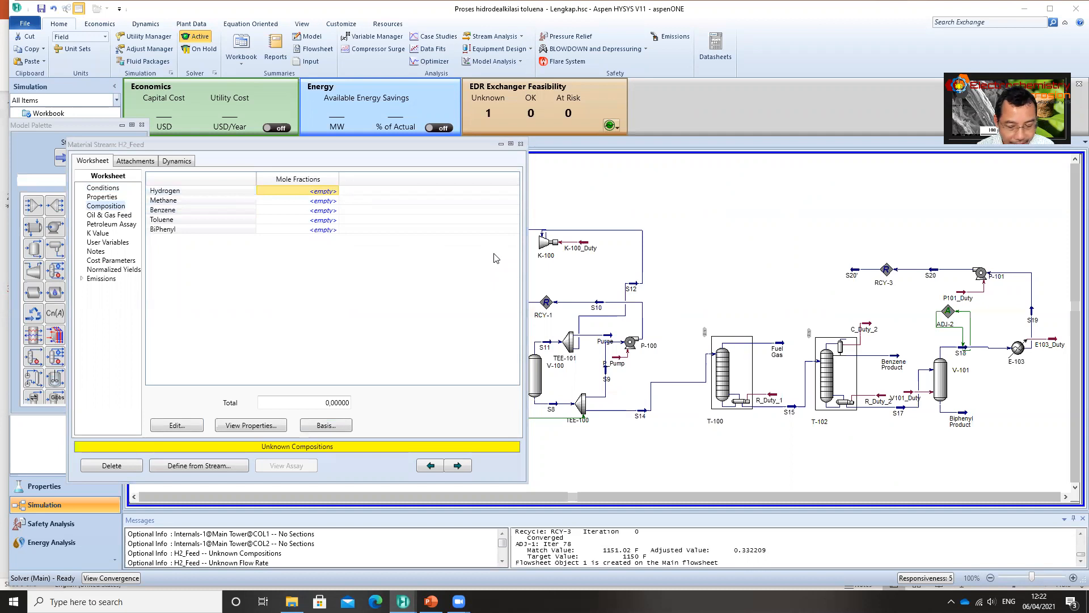
text(1)
key(Return)
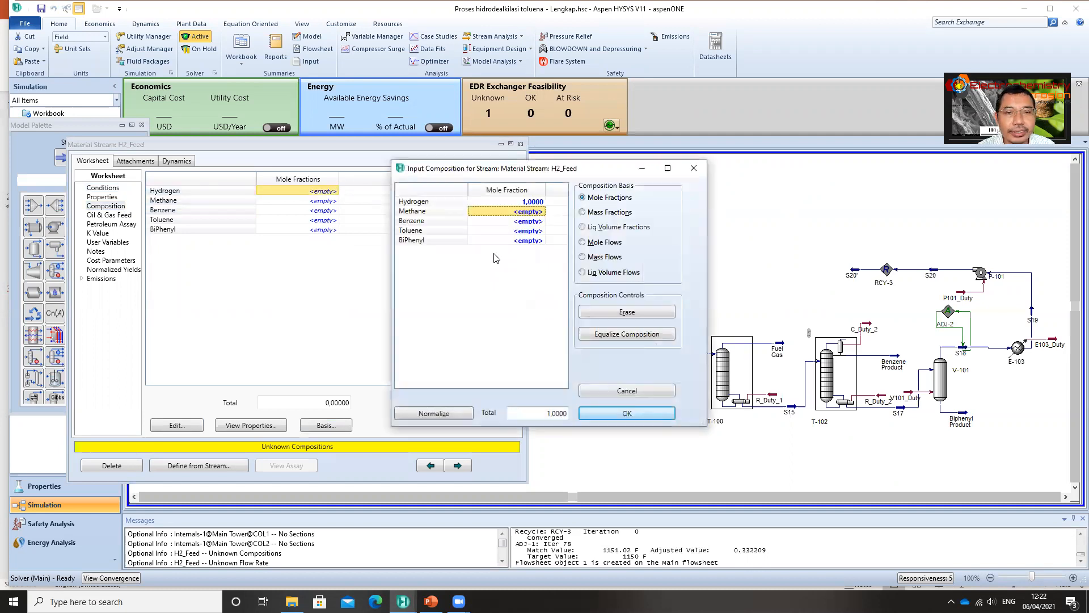
click(440, 414)
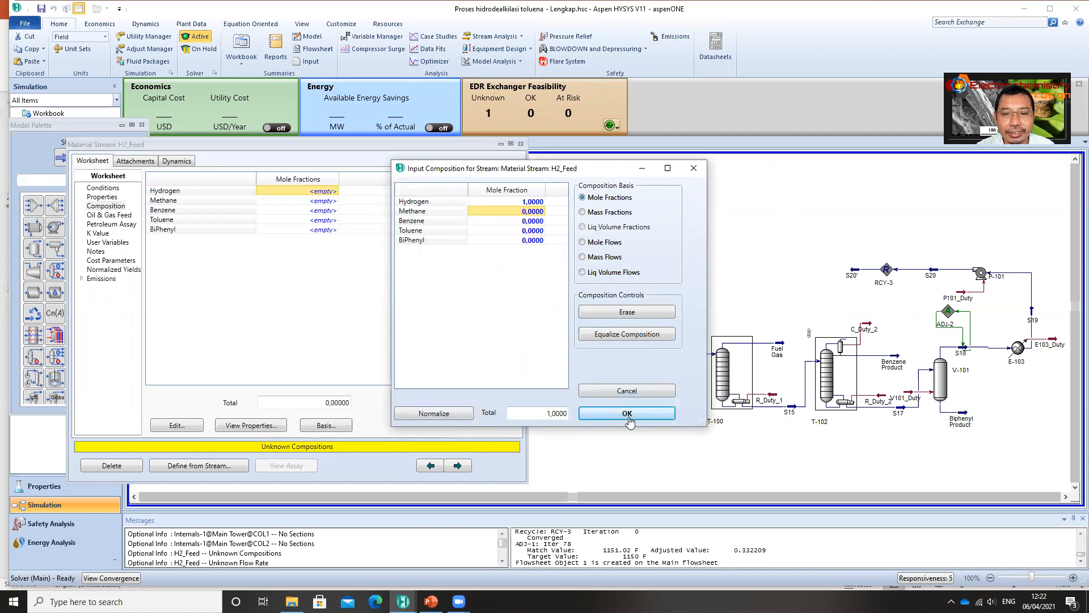
click(628, 415)
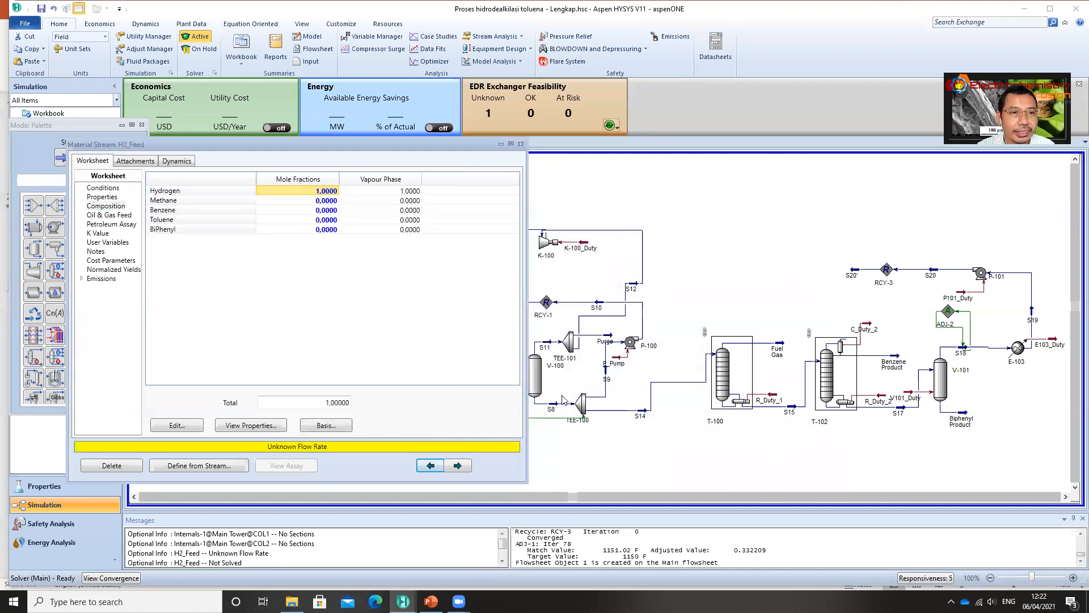
- Check the H2 feed data on the PowerPoint flowsheet slide, and back in HYSYS set H2_Feed's mass flow to 700 lb/hr
click(113, 190)
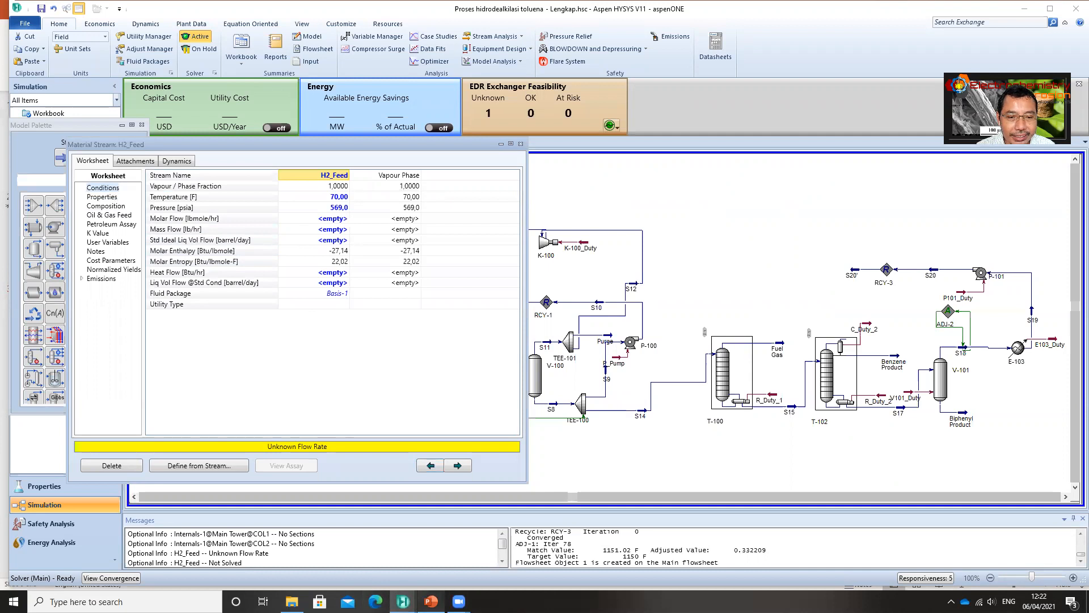
click(432, 601)
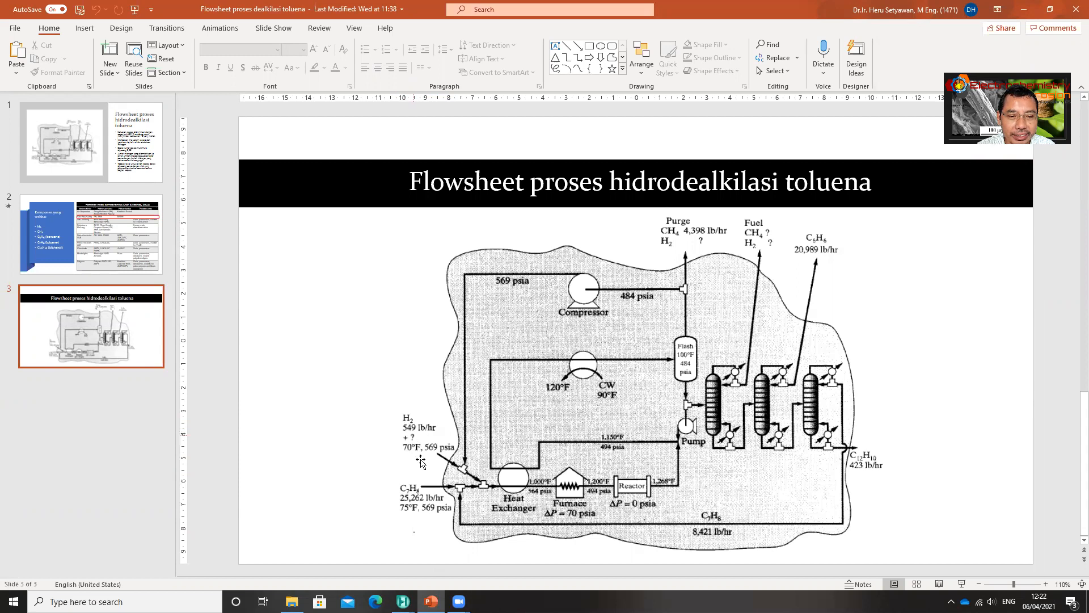
mouse_move(403, 601)
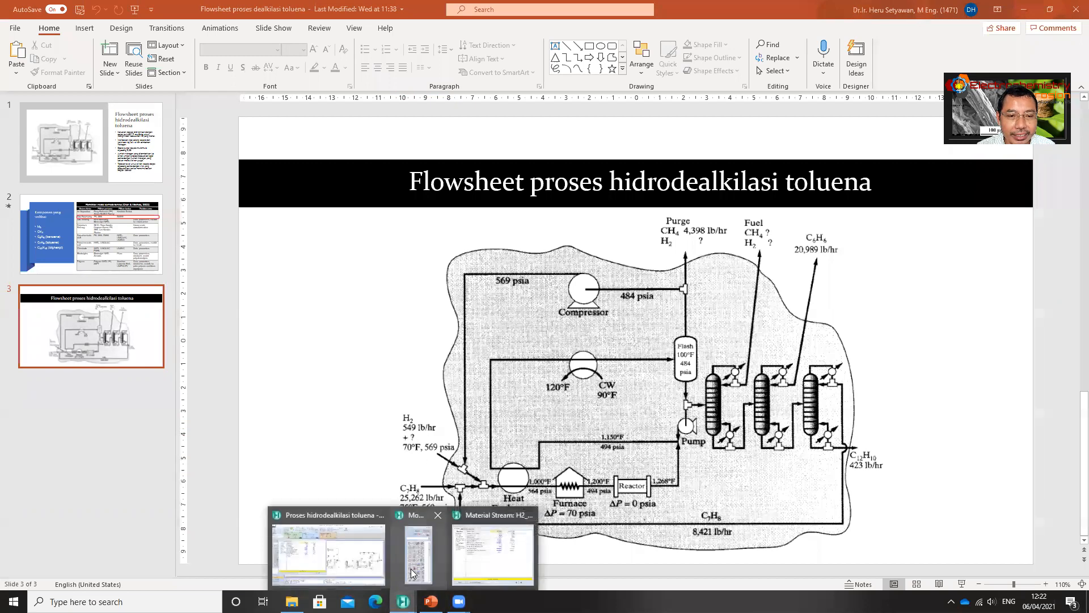
click(492, 554)
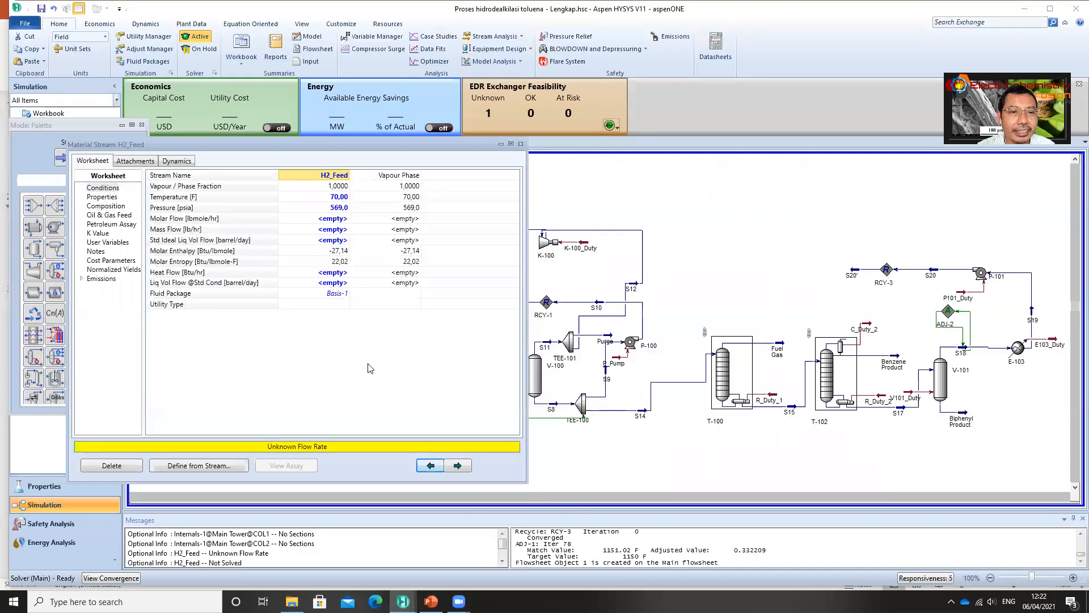
click(336, 231)
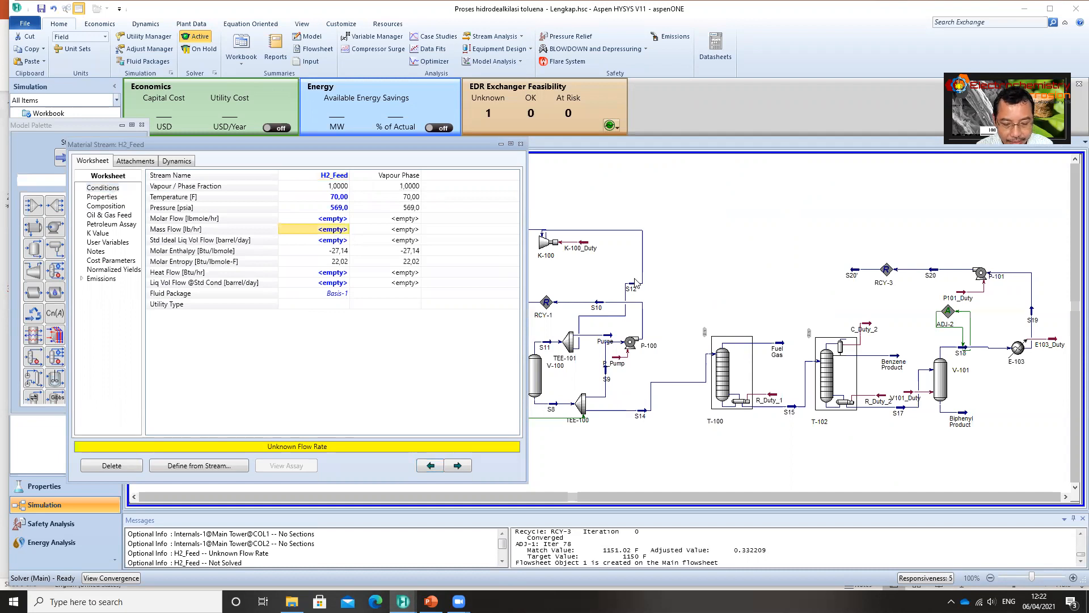
text(700)
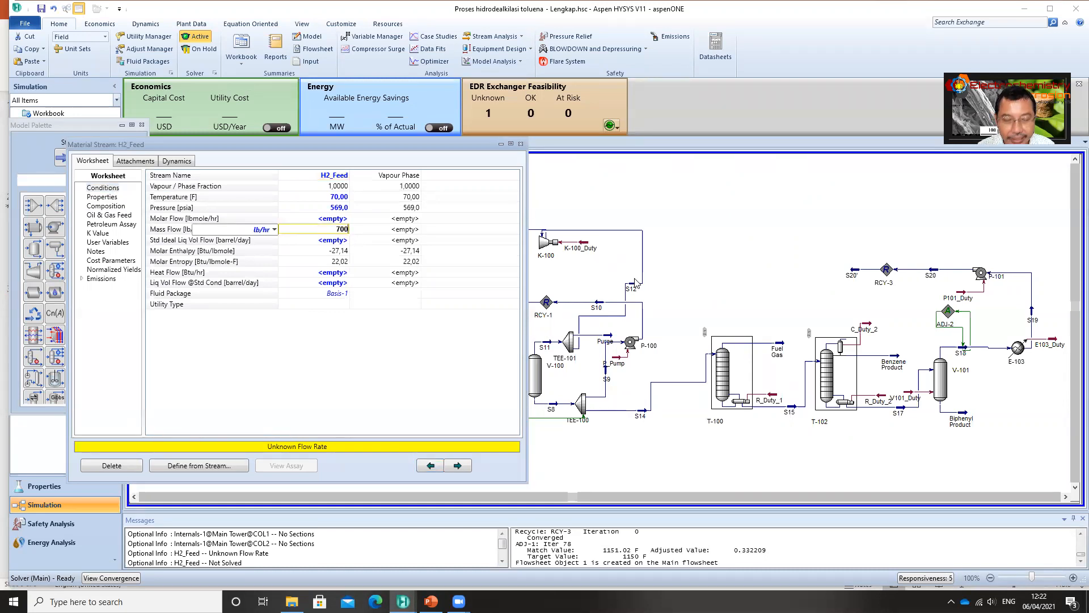
key(Return)
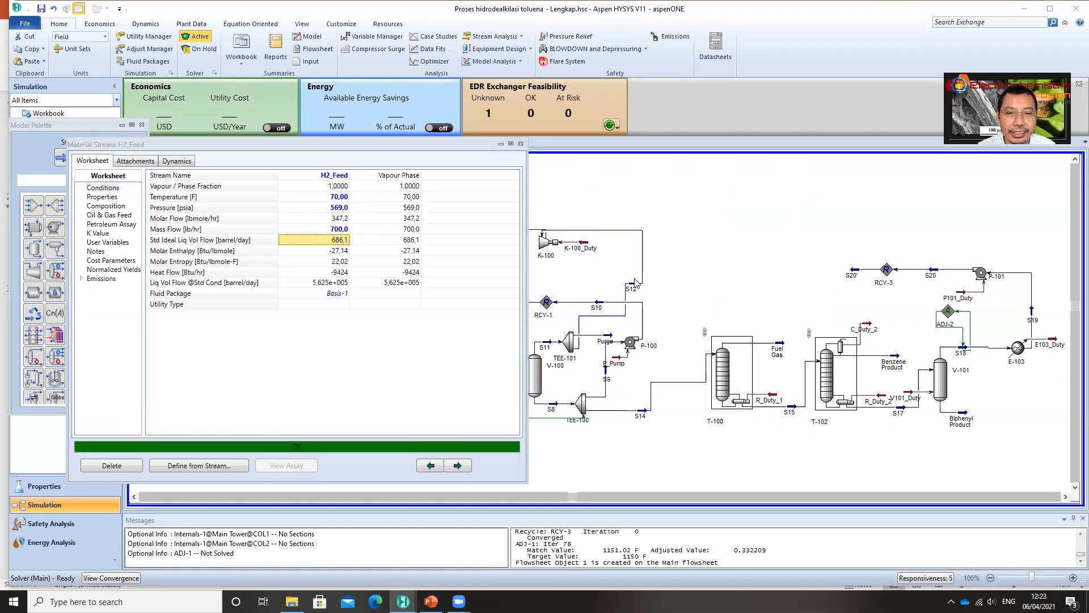
click(520, 144)
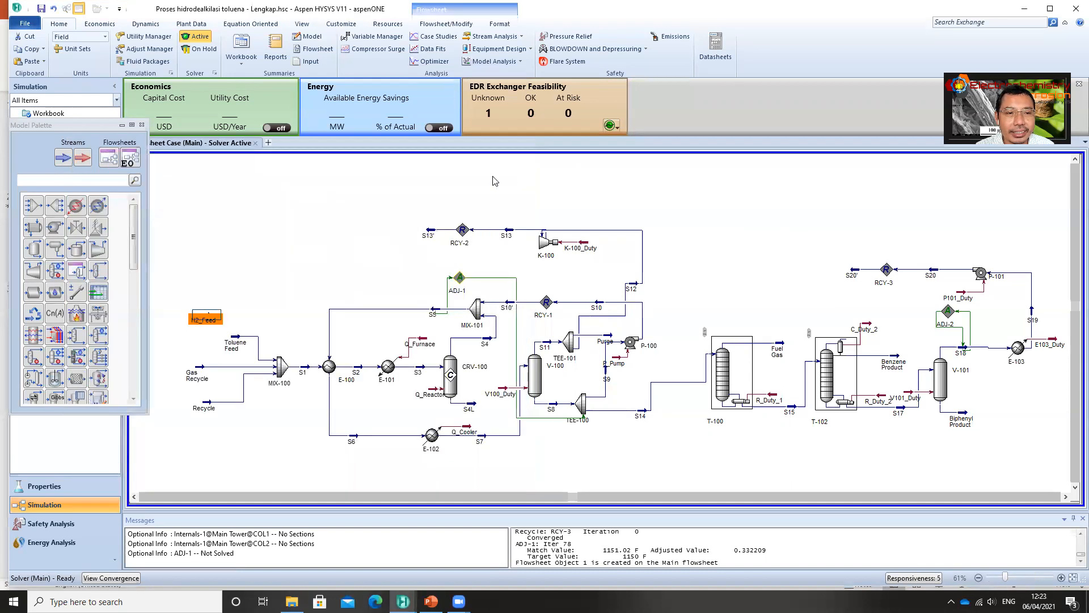
- Connect the H2_Feed stream as an additional inlet of mixer MIX-100
mouse_move(280, 370)
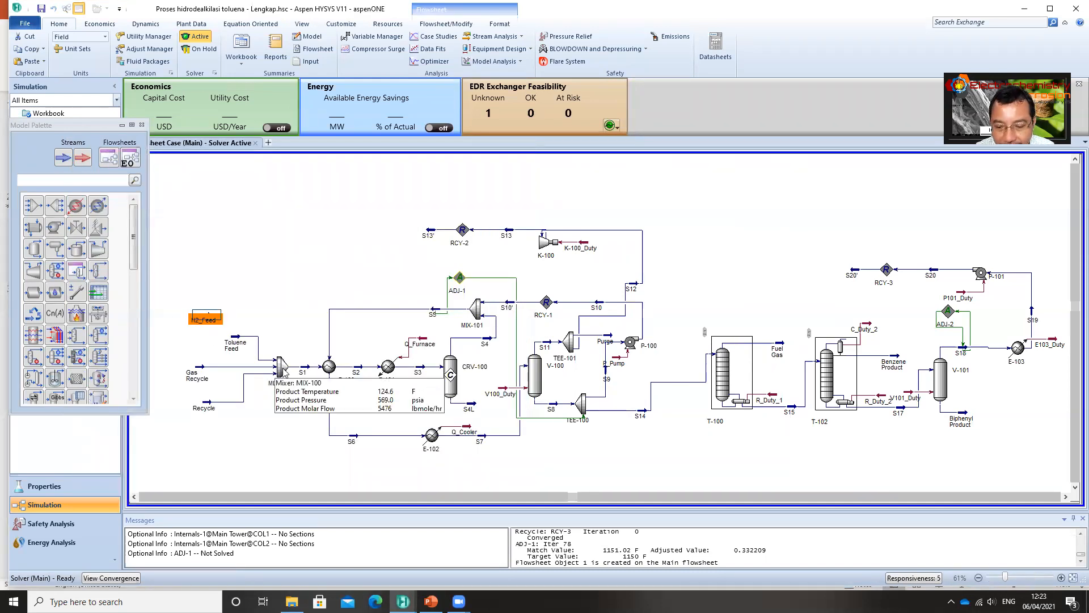
double_click(282, 367)
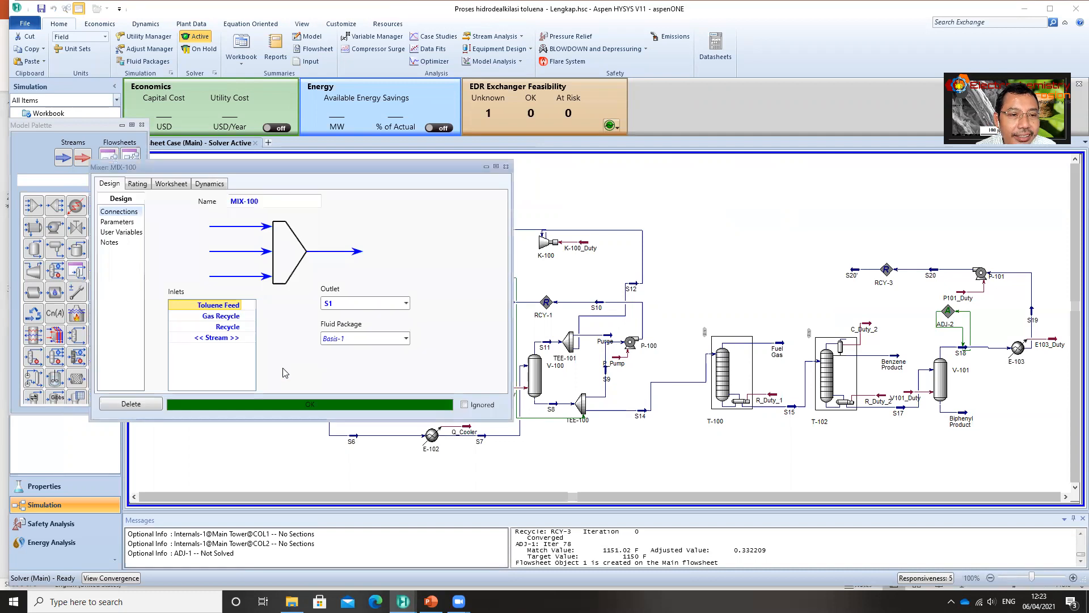
click(237, 337)
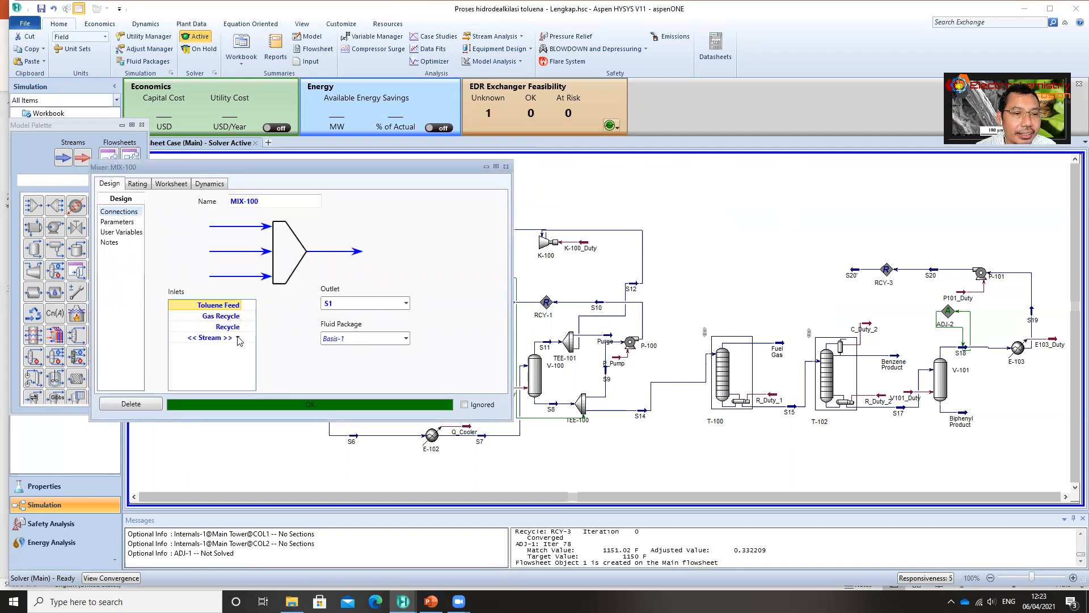
click(239, 337)
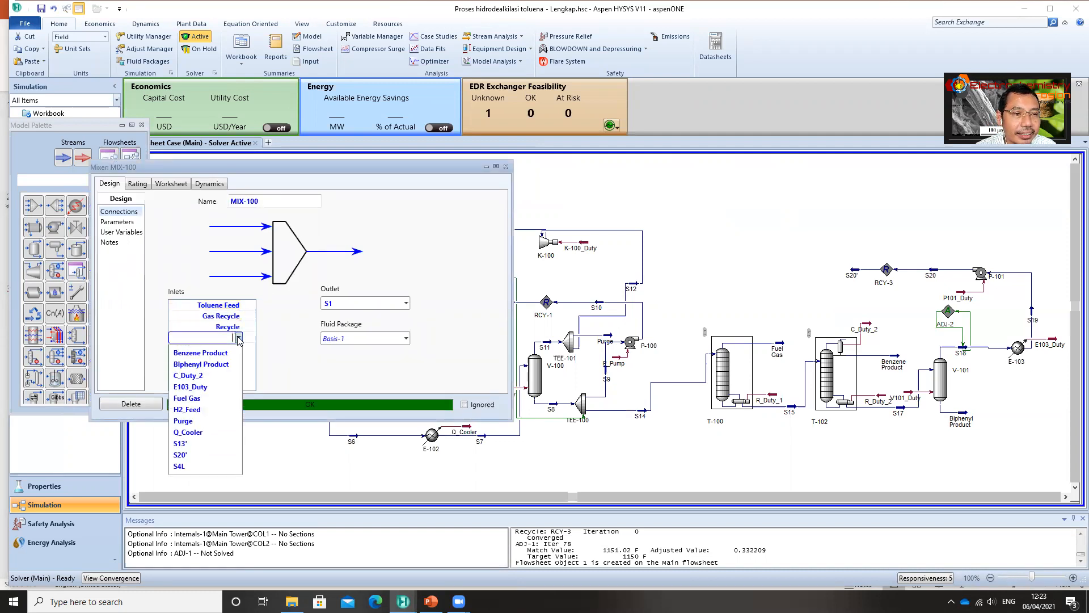
click(196, 410)
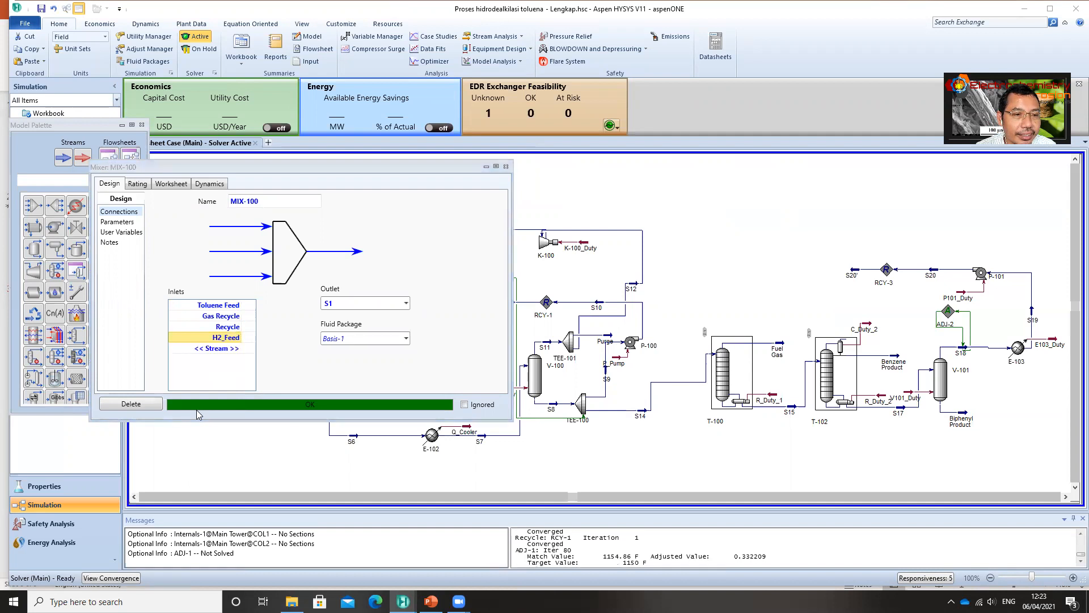
click(506, 166)
click(685, 263)
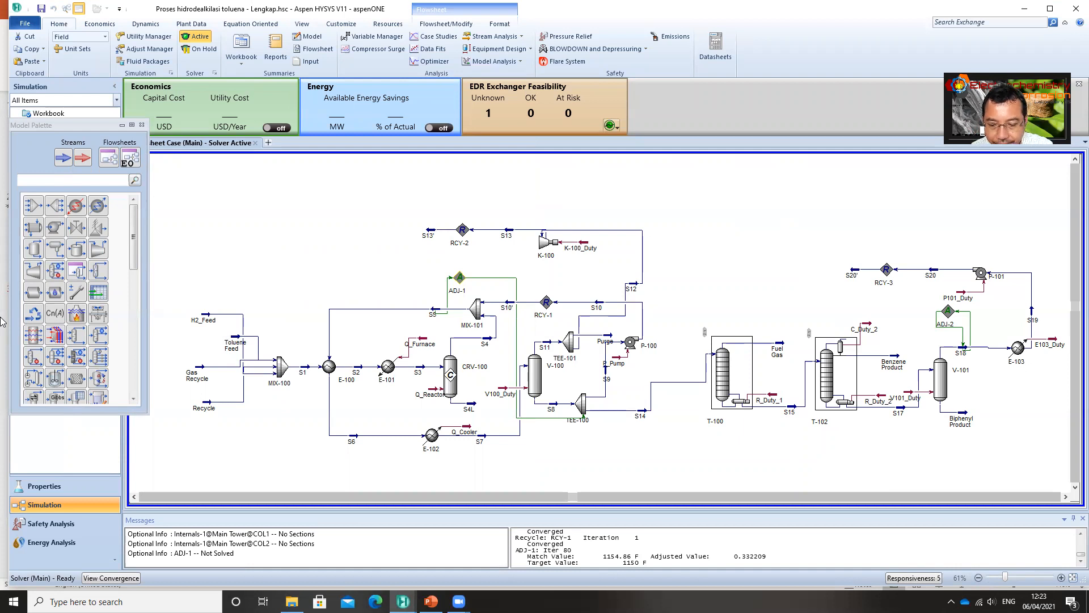
- Add a Spreadsheet object in the empty flowsheet area above column T-100 and open its cell grid beside it
click(98, 293)
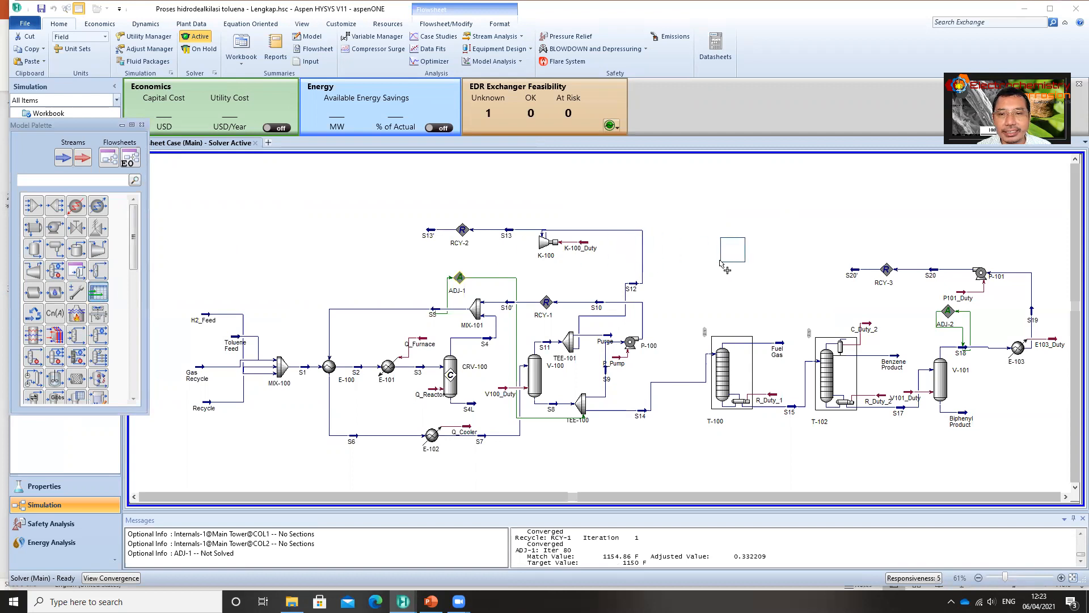
click(721, 262)
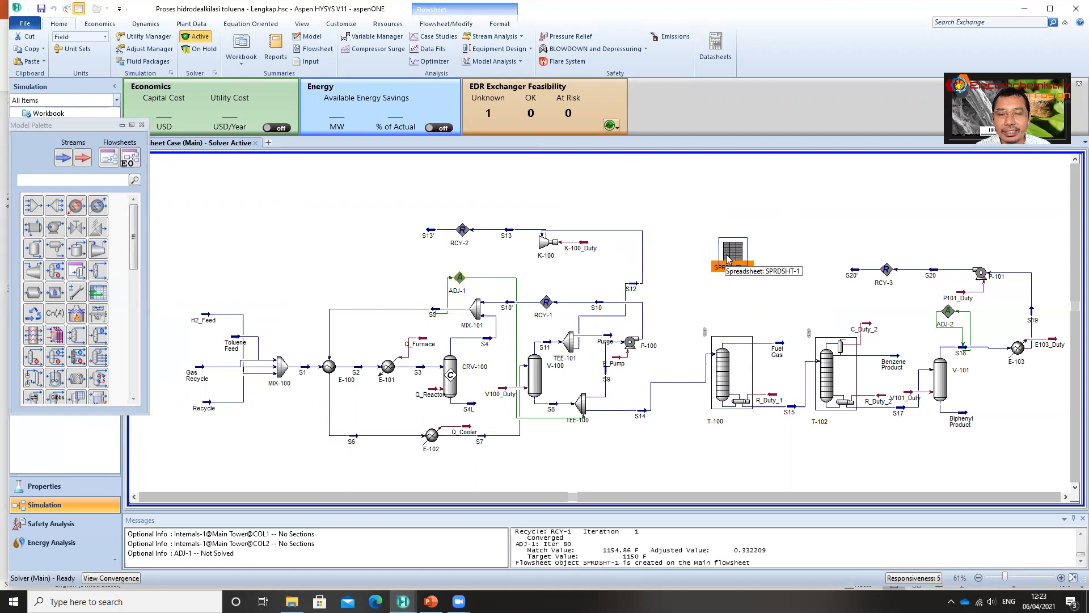
double_click(728, 258)
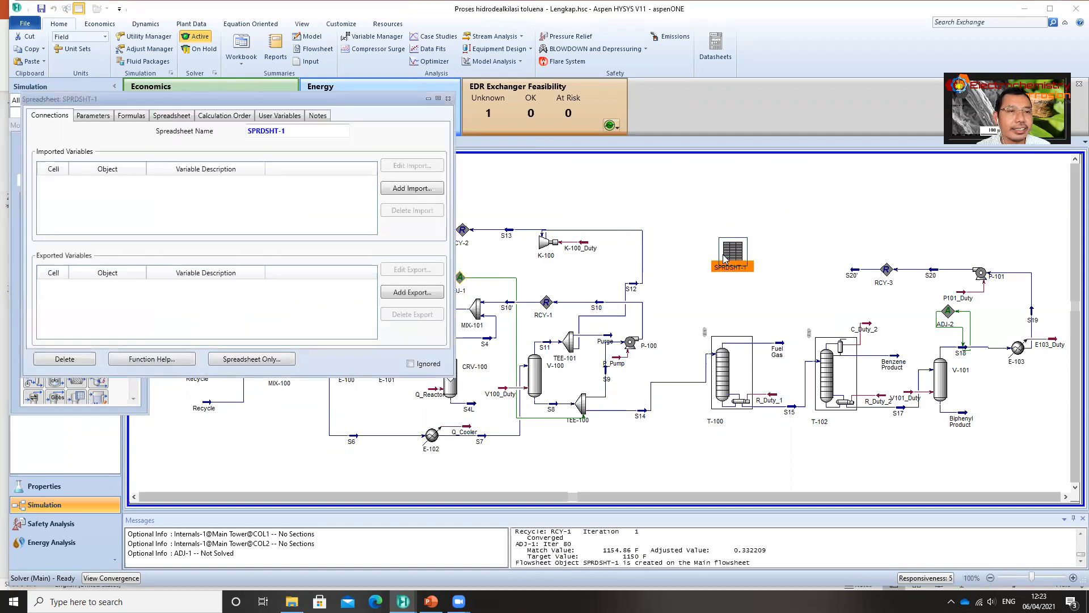
click(172, 115)
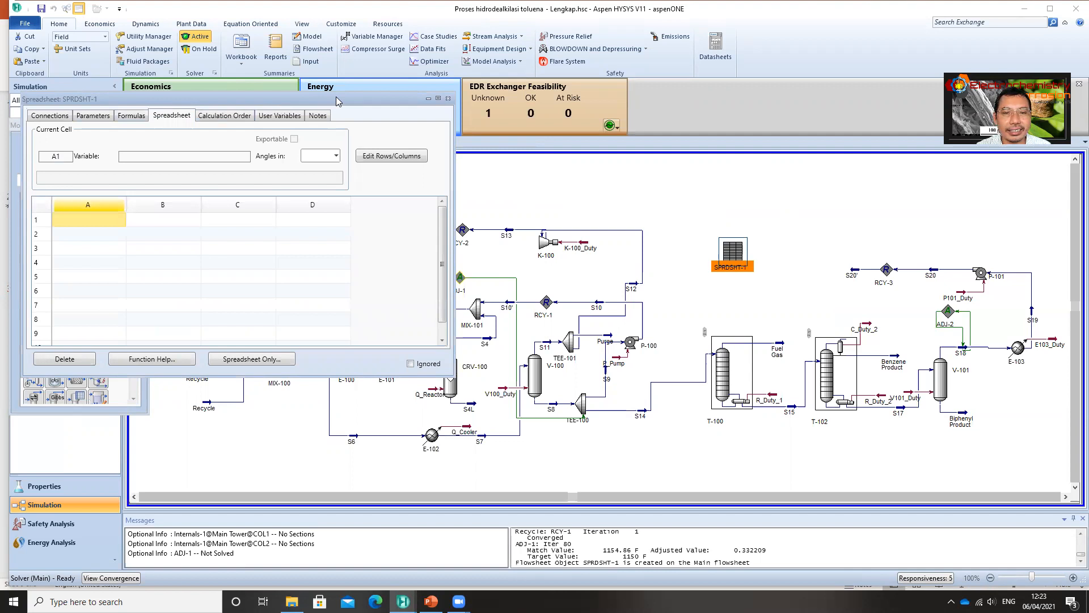
drag(336, 96, 655, 163)
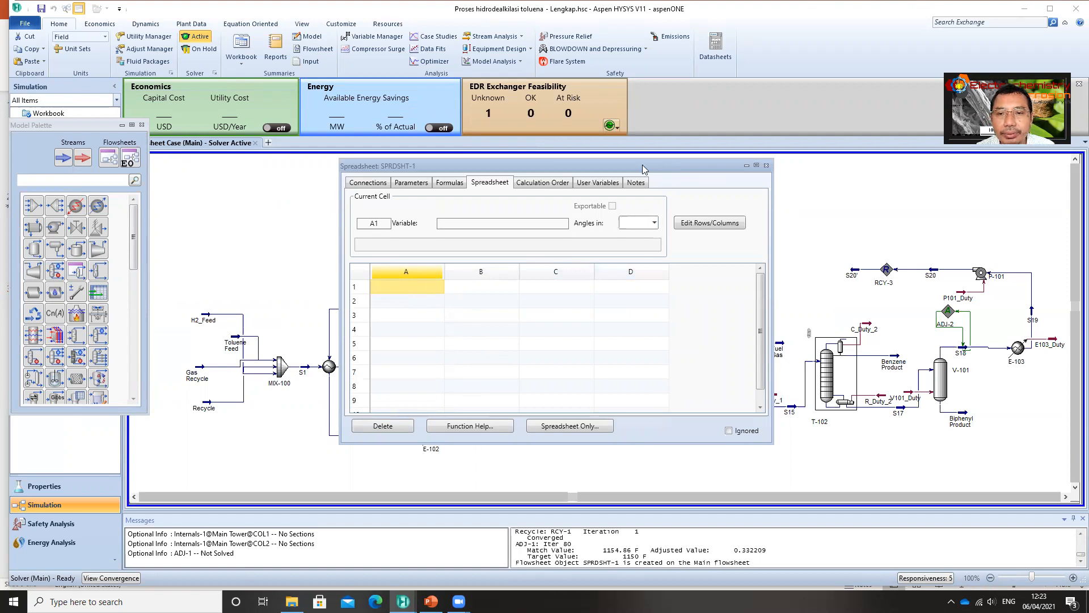
drag(642, 164, 425, 166)
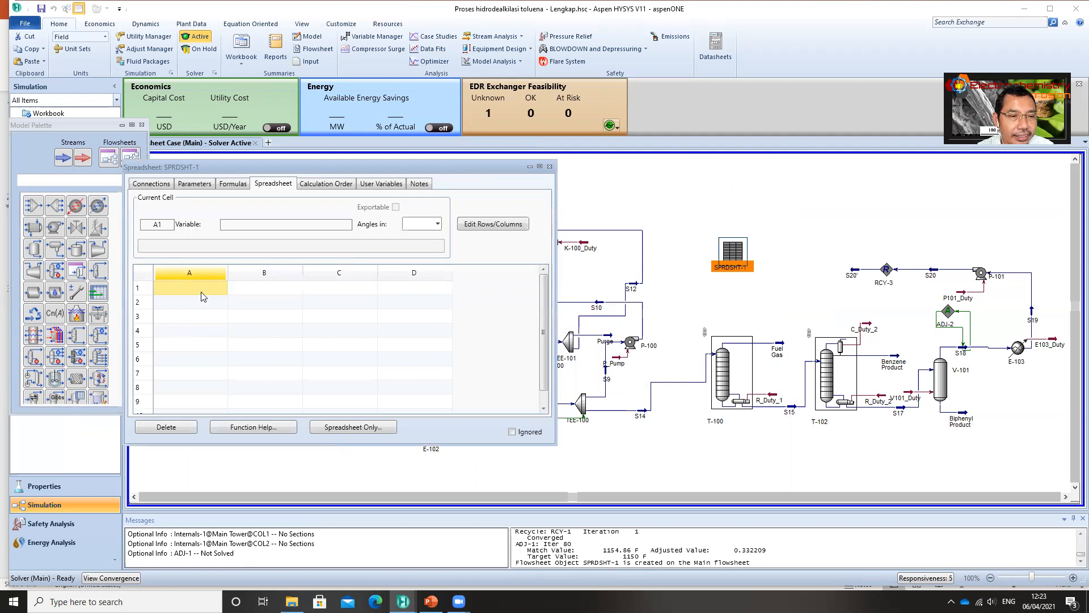
- Label spreadsheet cell A1 "H2 dalam Purge" and cell A2 "H2 dalam Fuel Gas"
text(H2 d)
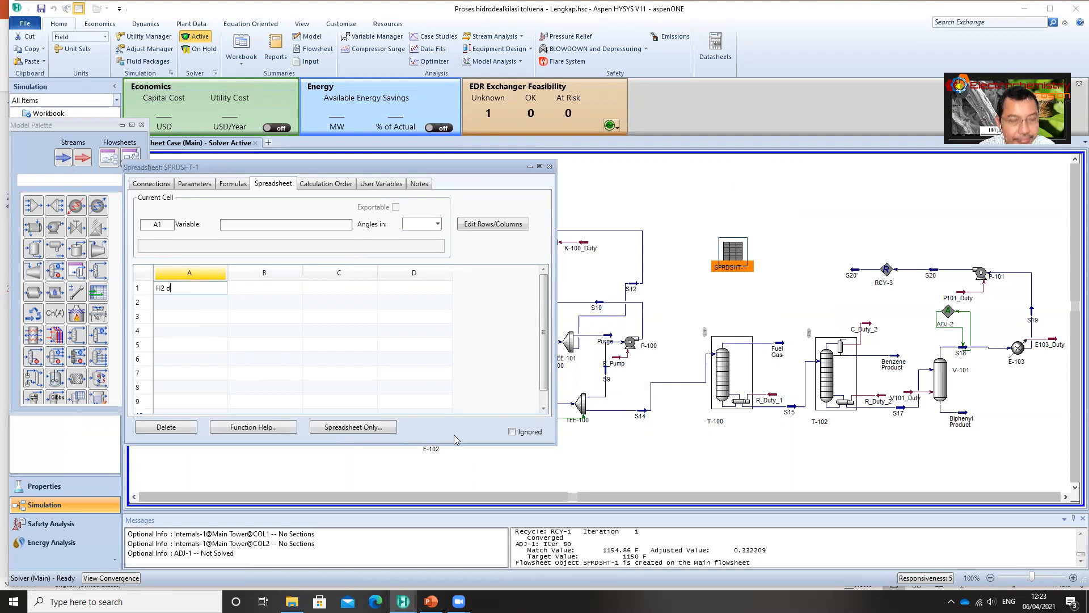
text(alam)
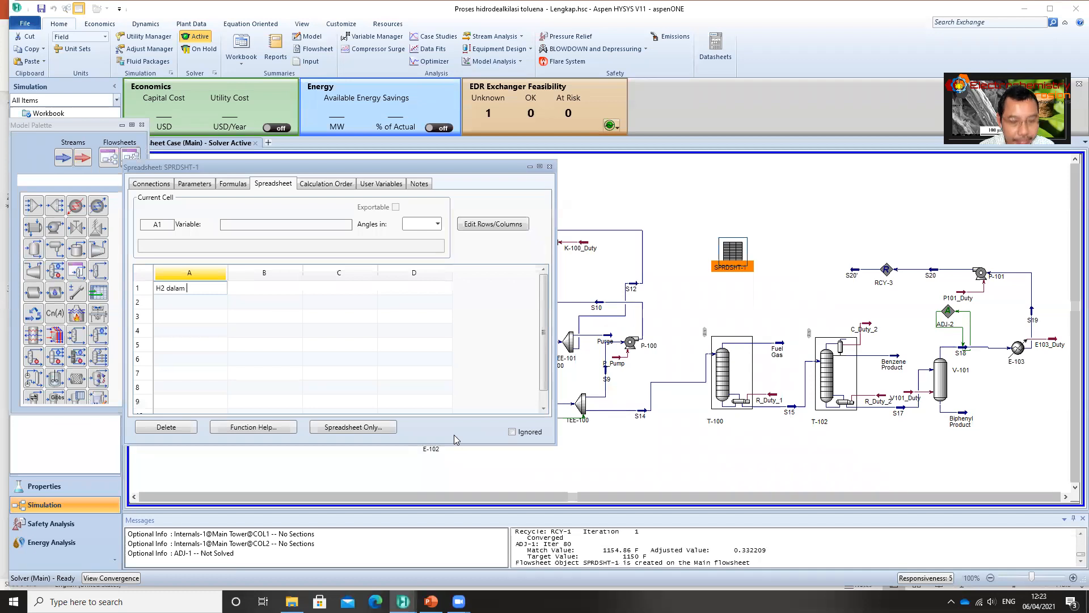
text( Purge)
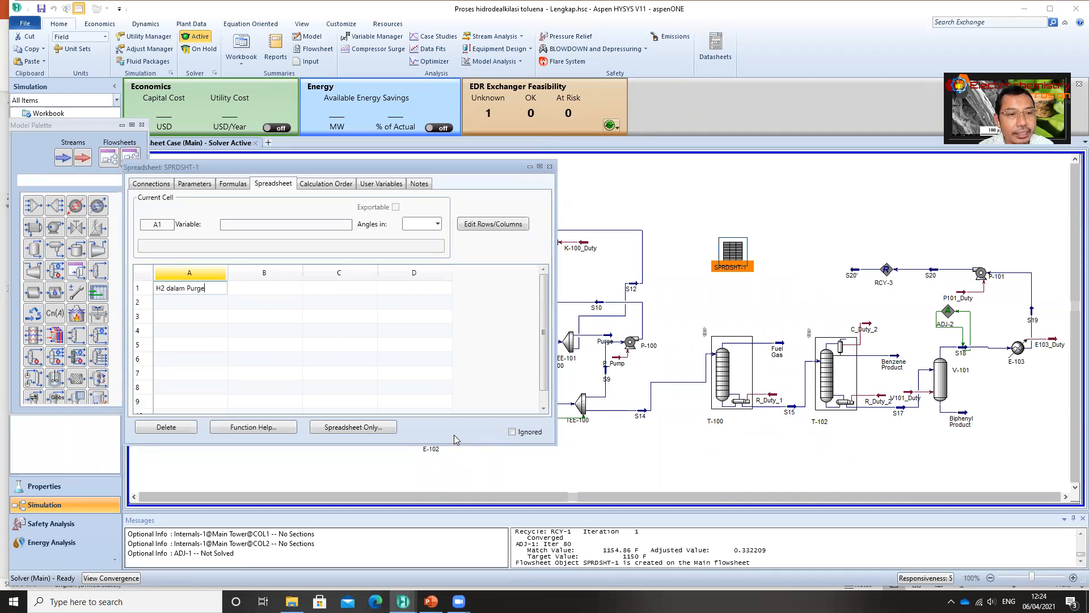
key(Return)
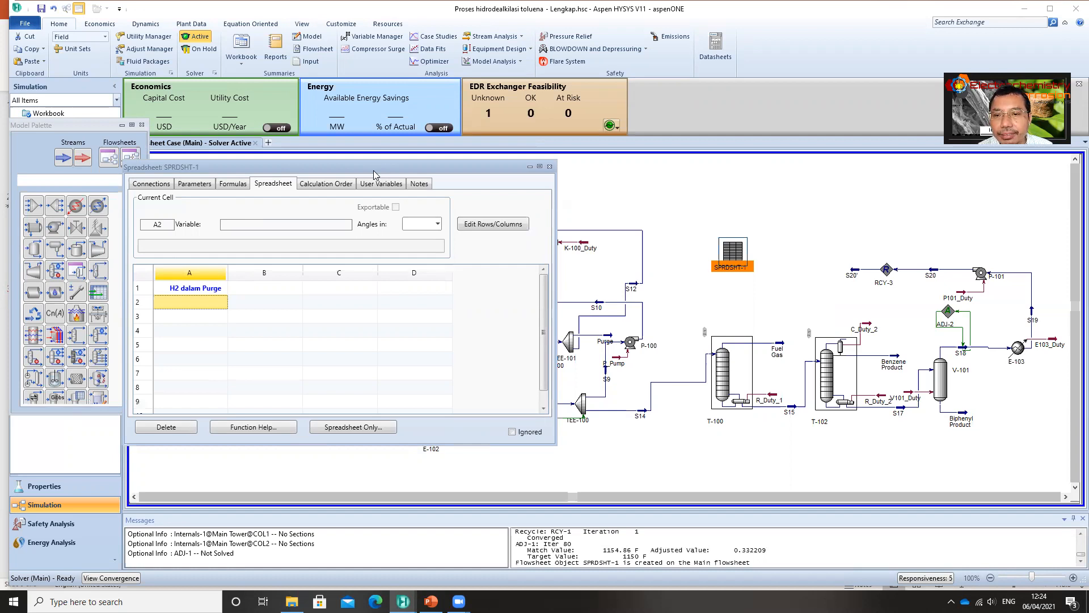
drag(373, 170, 449, 204)
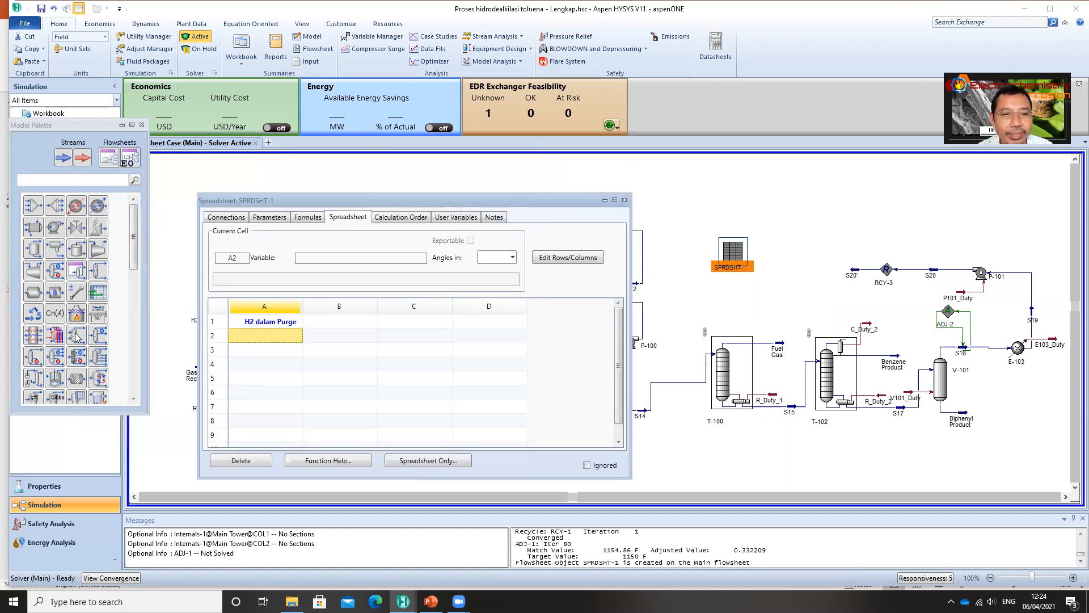
text(H2)
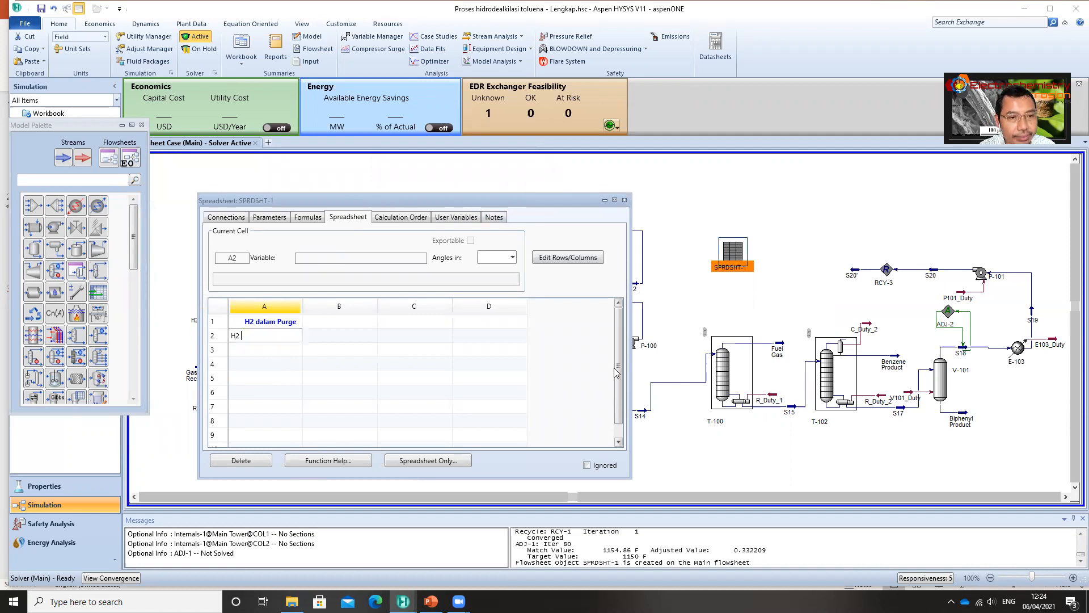
text( dalam)
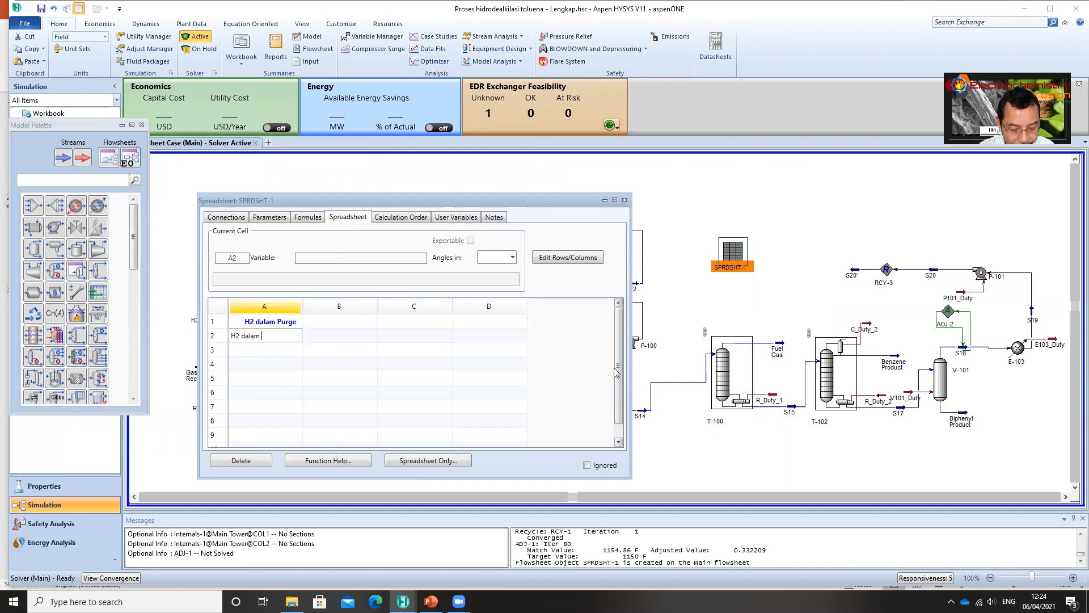
text( Fuel Gas)
key(Return)
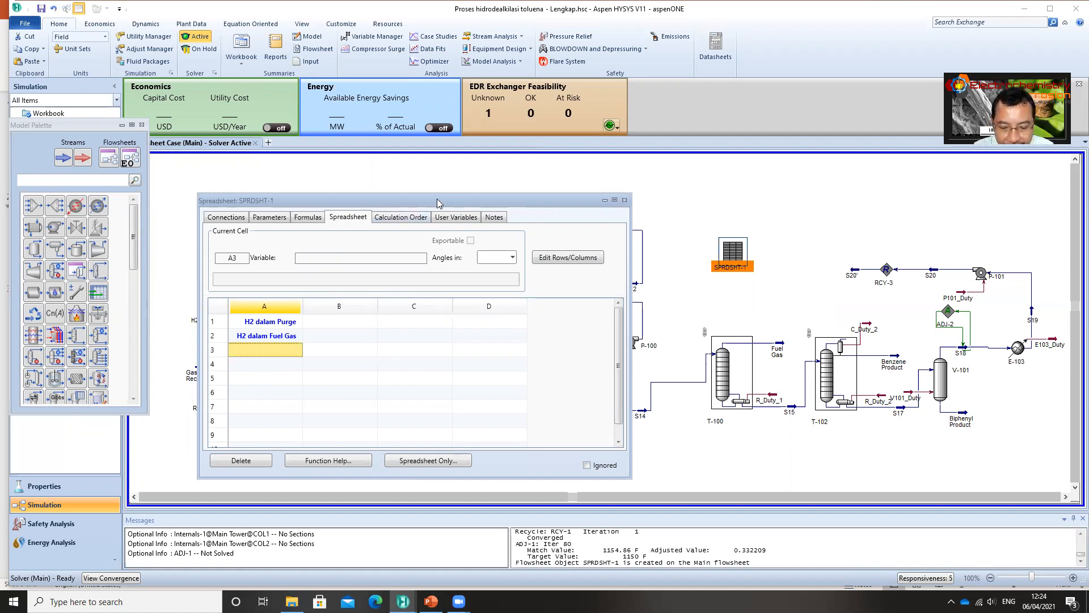
drag(437, 200, 454, 176)
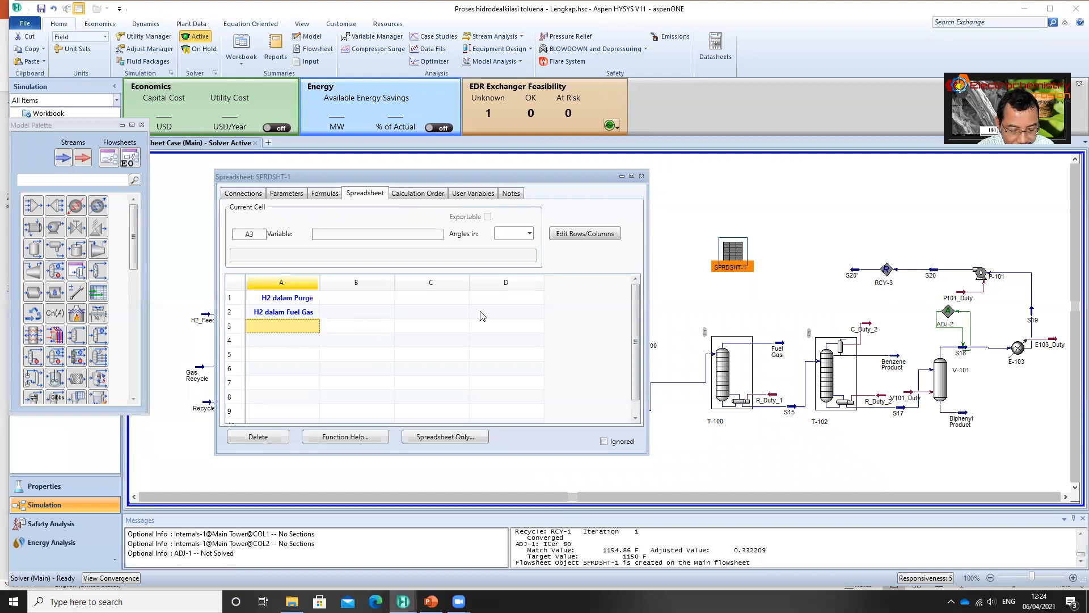
- Label spreadsheet cell A3 "H2 dalam Feed Spec"
text(H2 dalam Feed Spec)
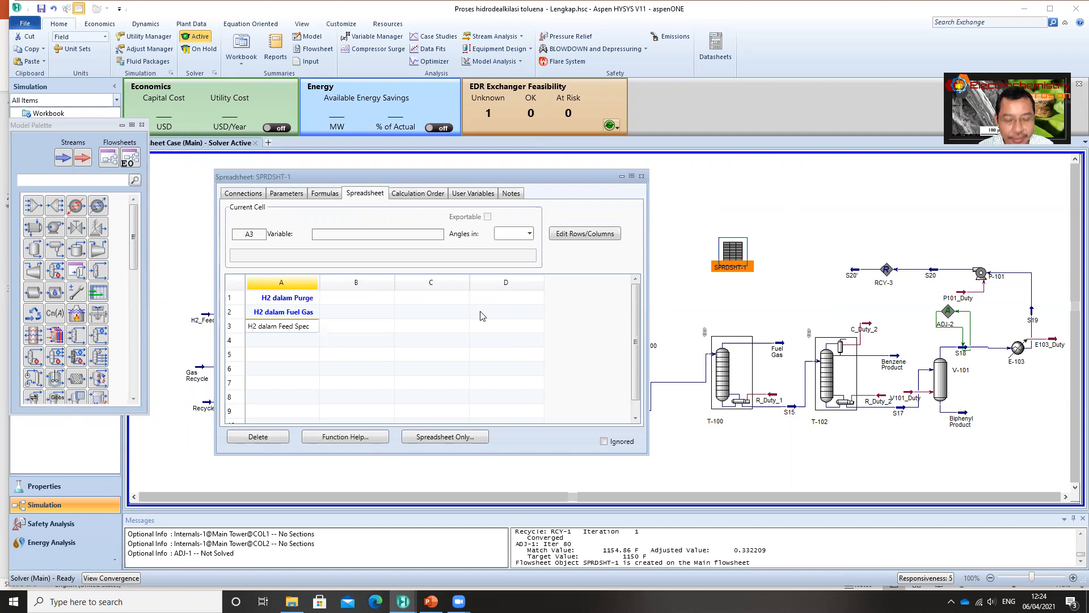
key(Return)
- Import the Purge stream's Master Comp Mass Flow of Hydrogen into cell B1 beside the H2 dalam Purge label
key(Up)
key(Up)
key(Up)
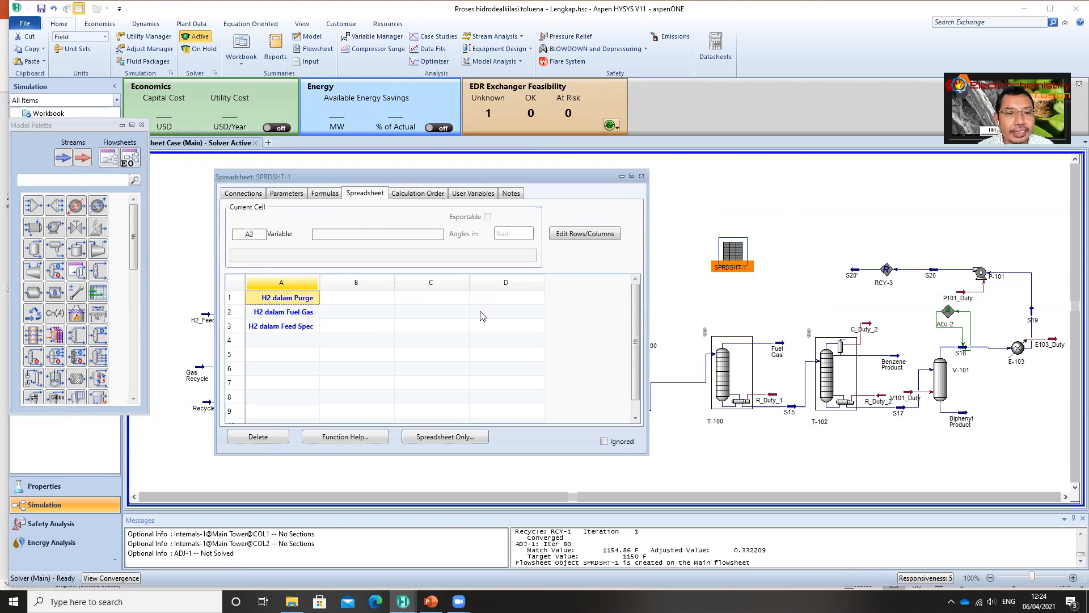
key(Right)
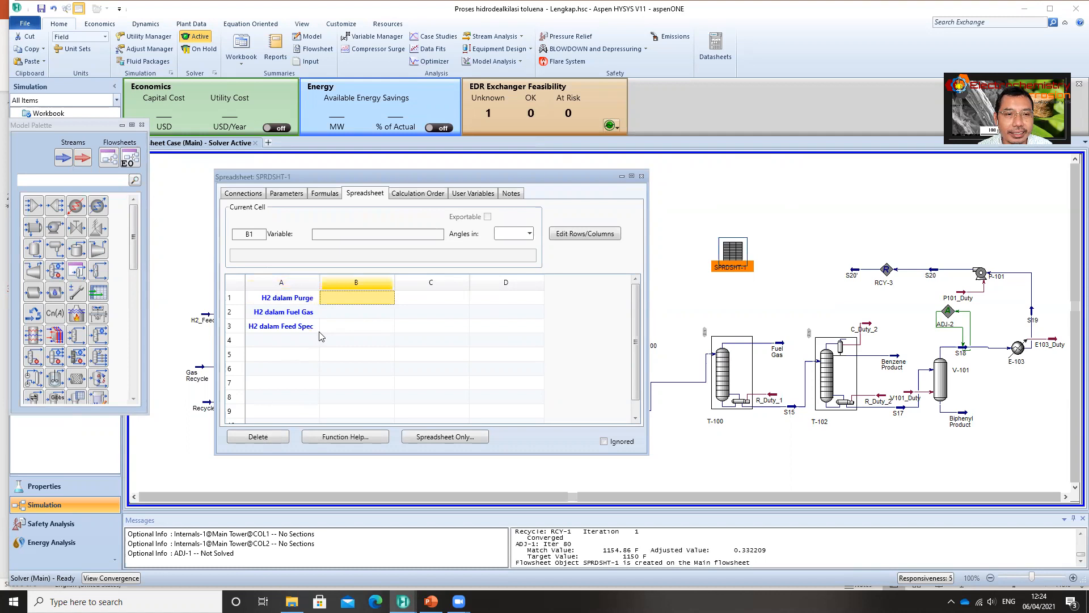
right_click(350, 301)
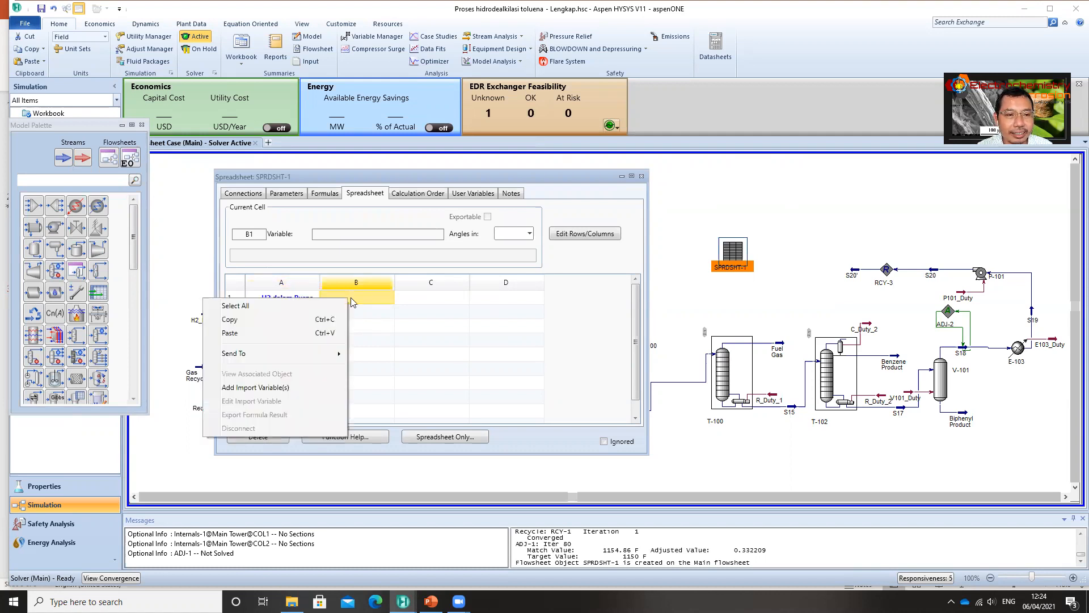
click(279, 388)
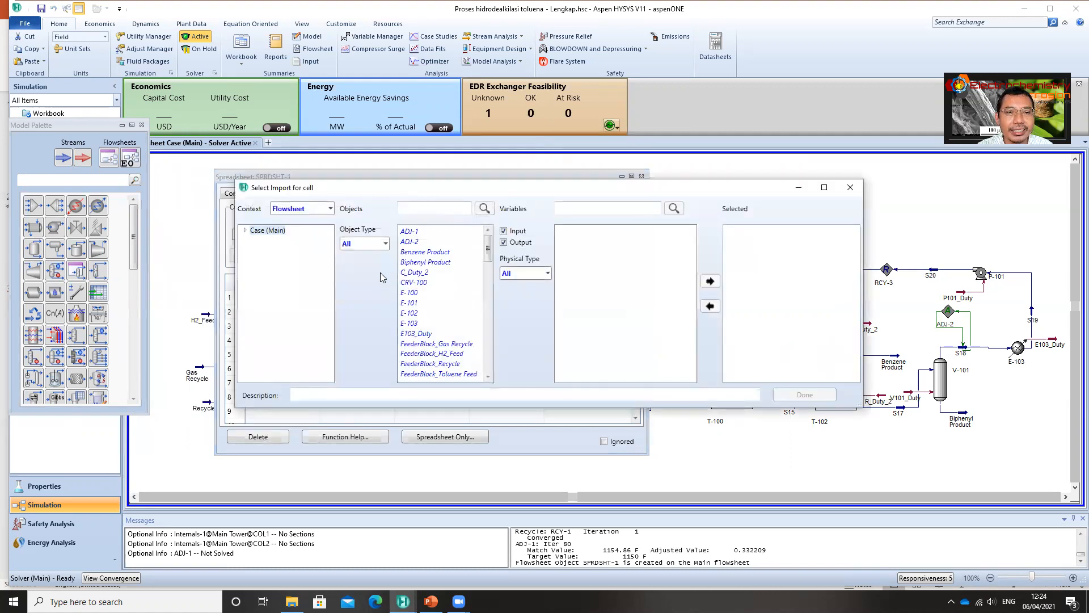
click(385, 244)
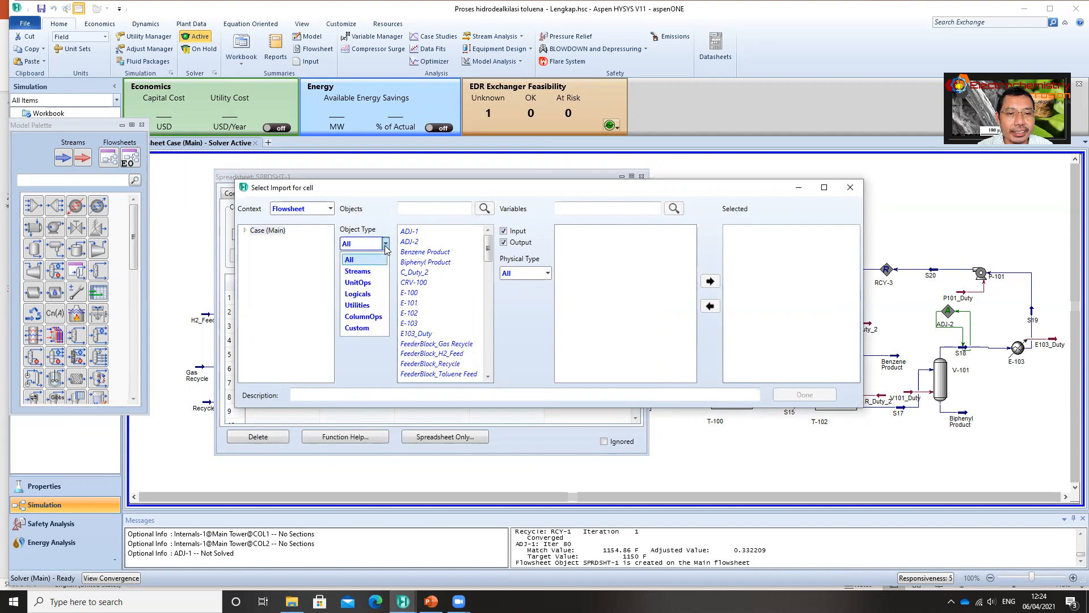
click(368, 273)
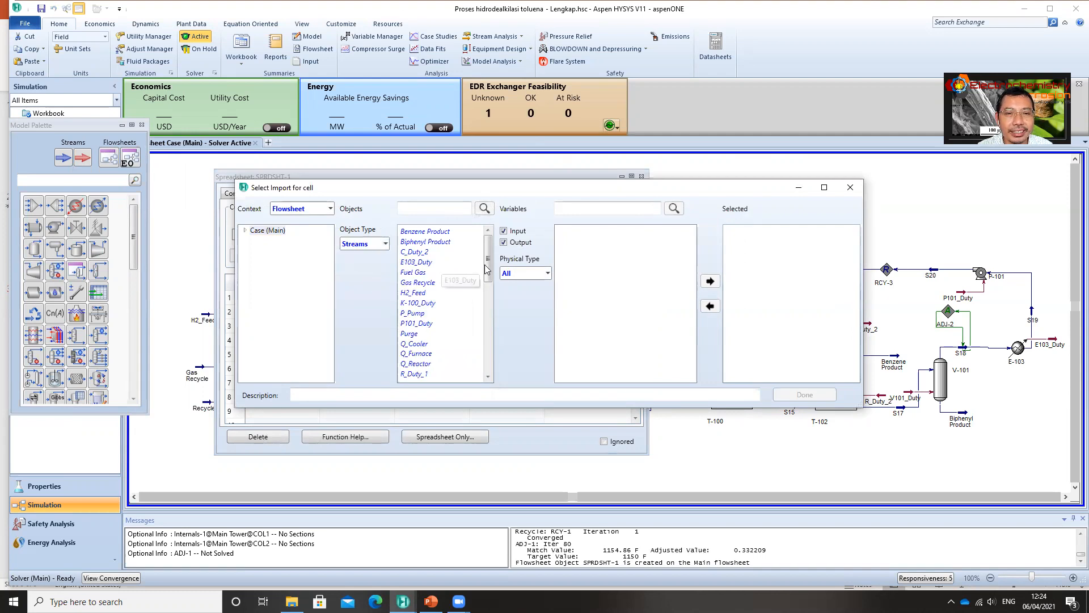
drag(491, 266, 492, 274)
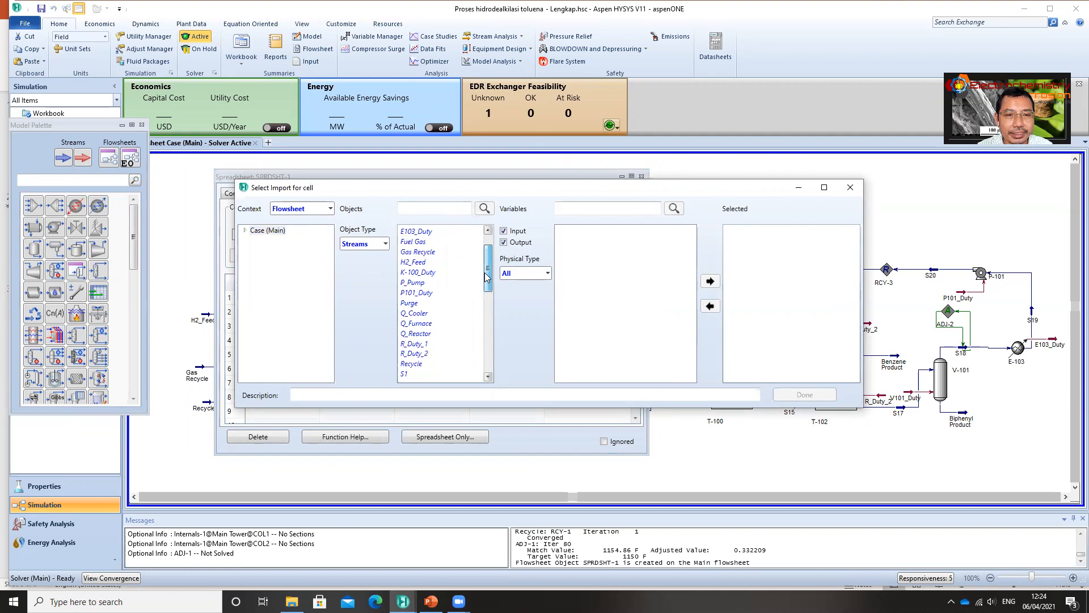
click(409, 305)
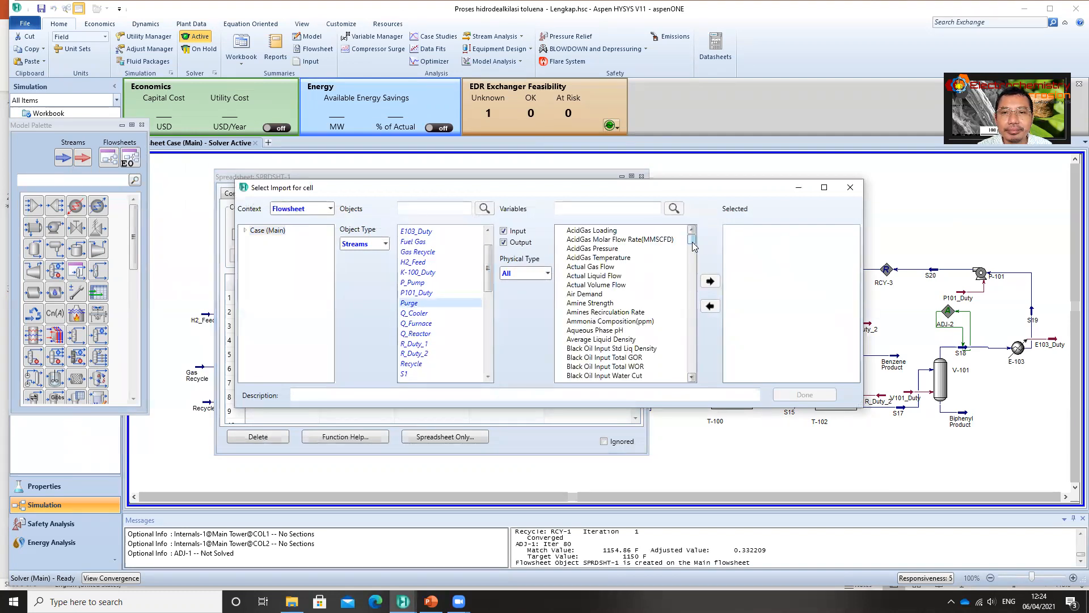
drag(692, 245, 680, 299)
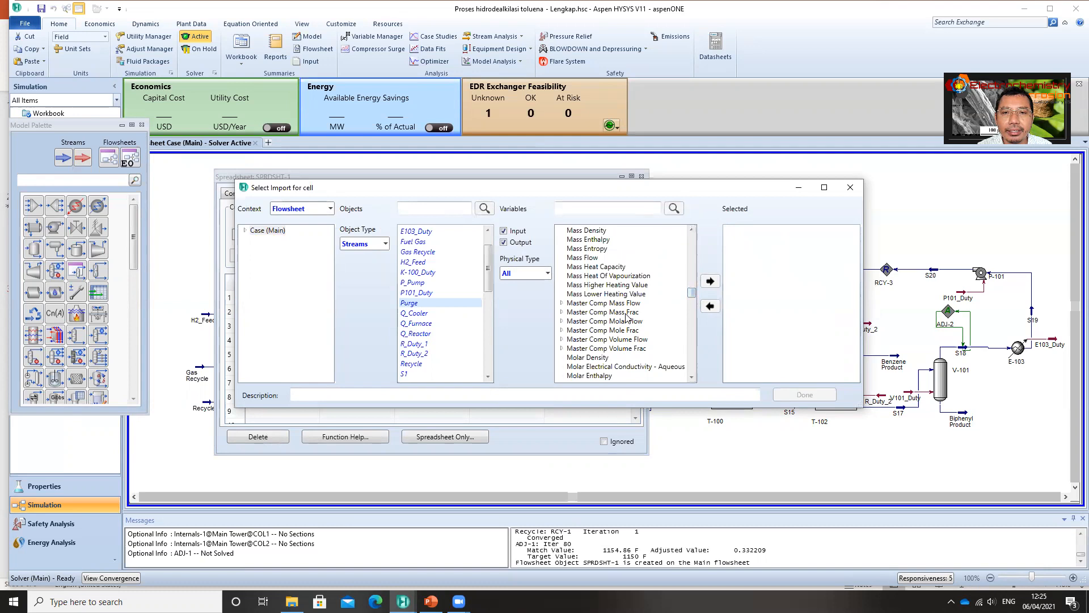
click(561, 303)
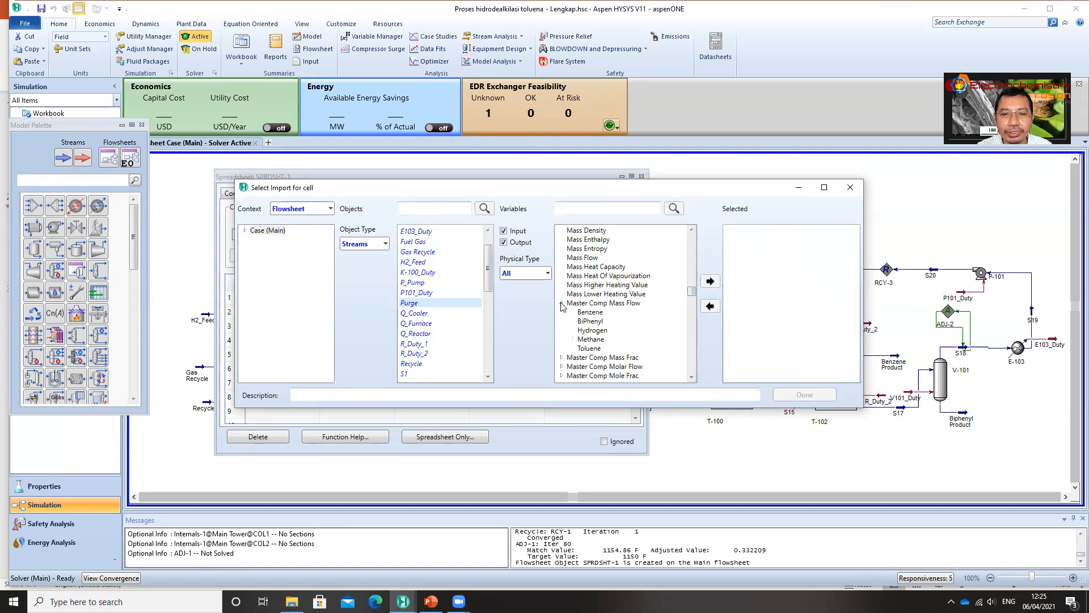
click(585, 331)
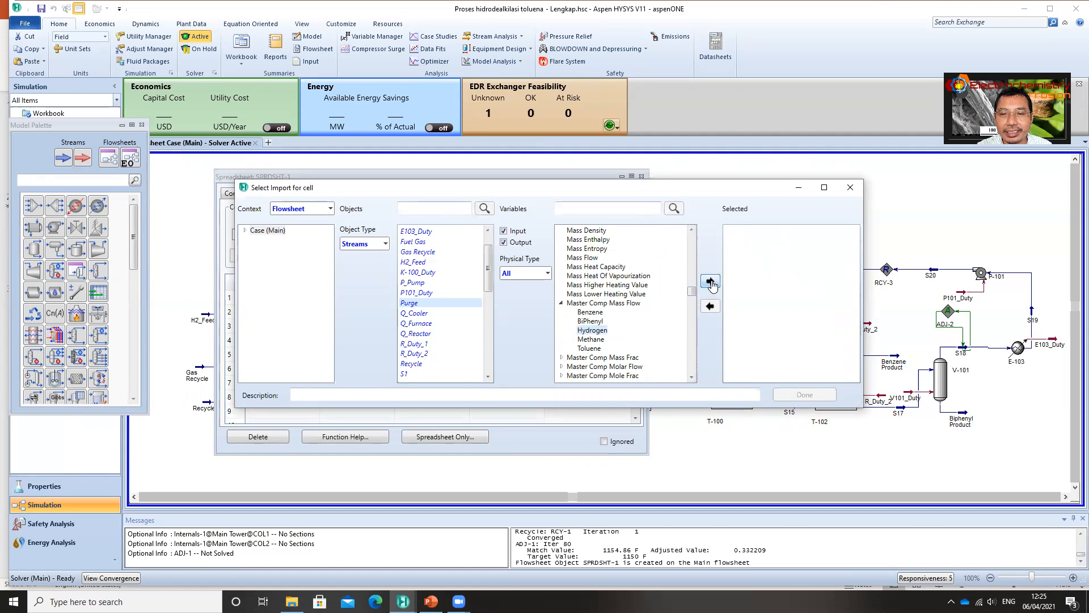
click(712, 282)
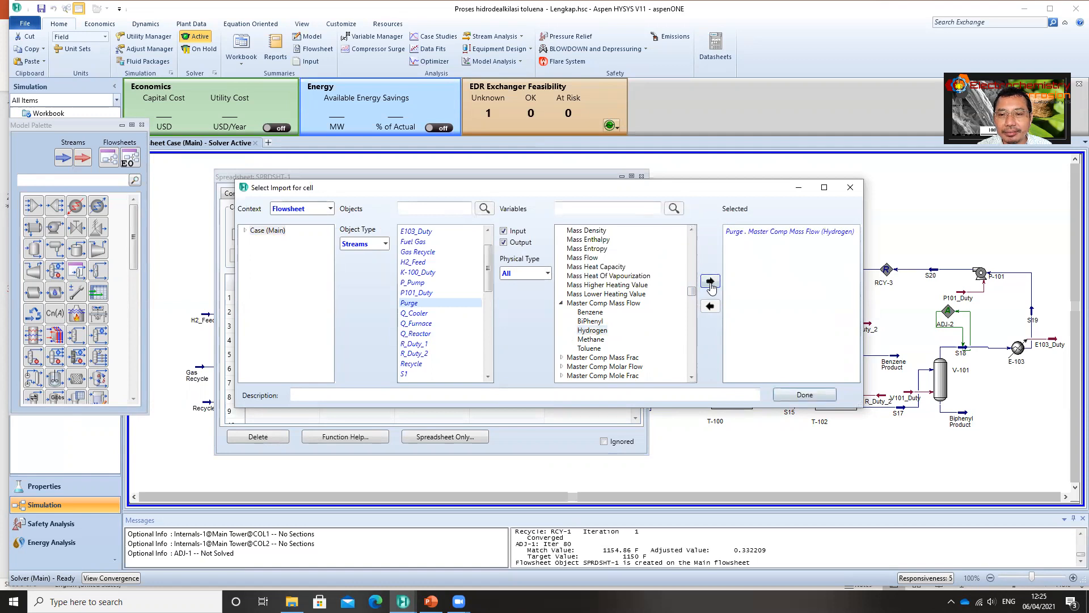
click(794, 396)
- Import the Fuel Gas stream's Master Comp Mass Flow of Hydrogen into cell B2
click(343, 310)
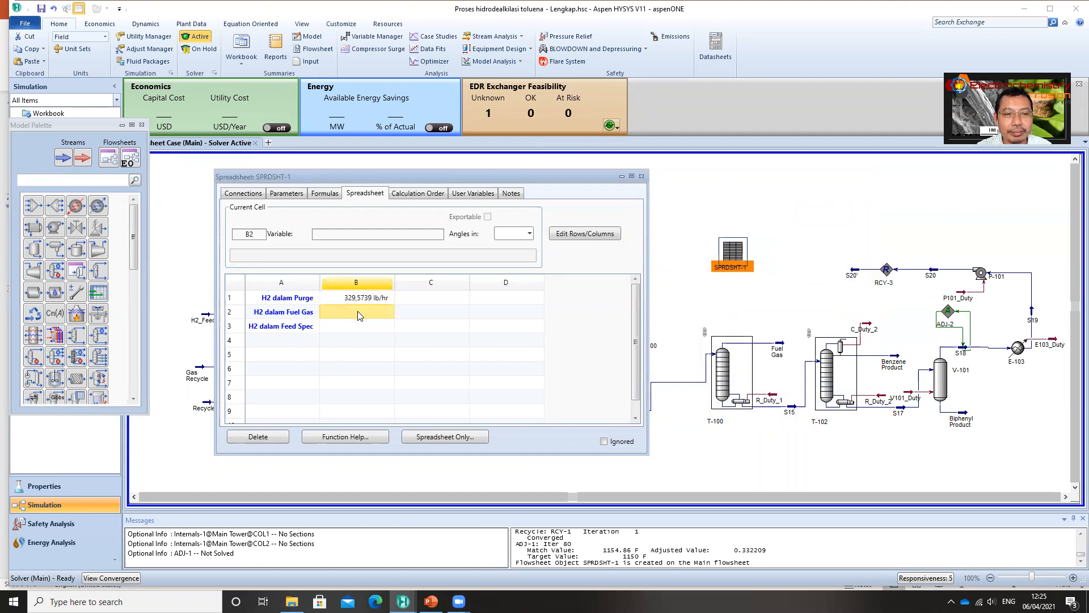
right_click(358, 312)
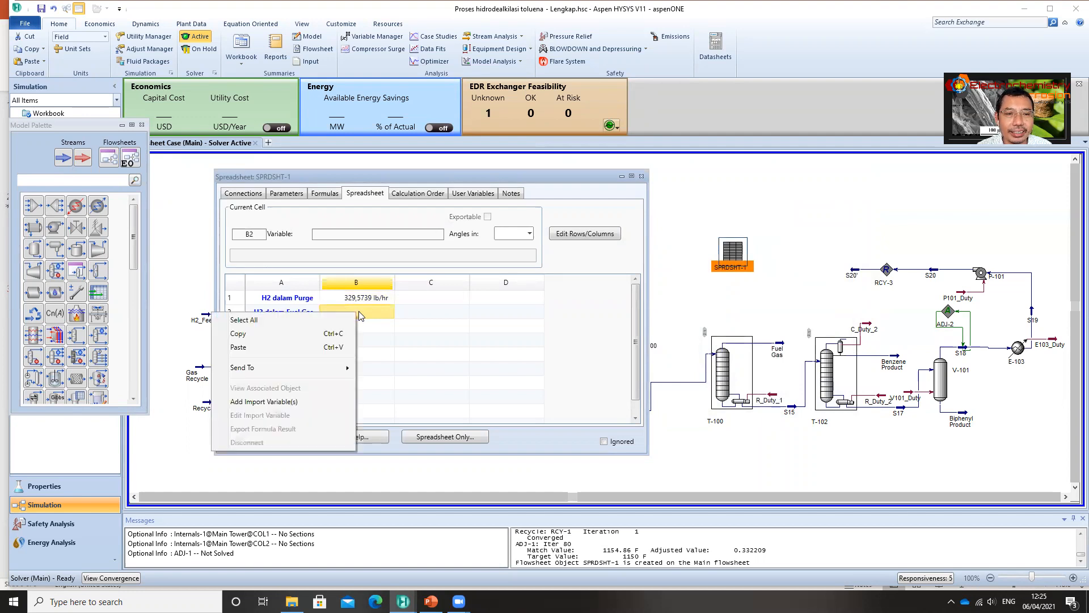
click(295, 402)
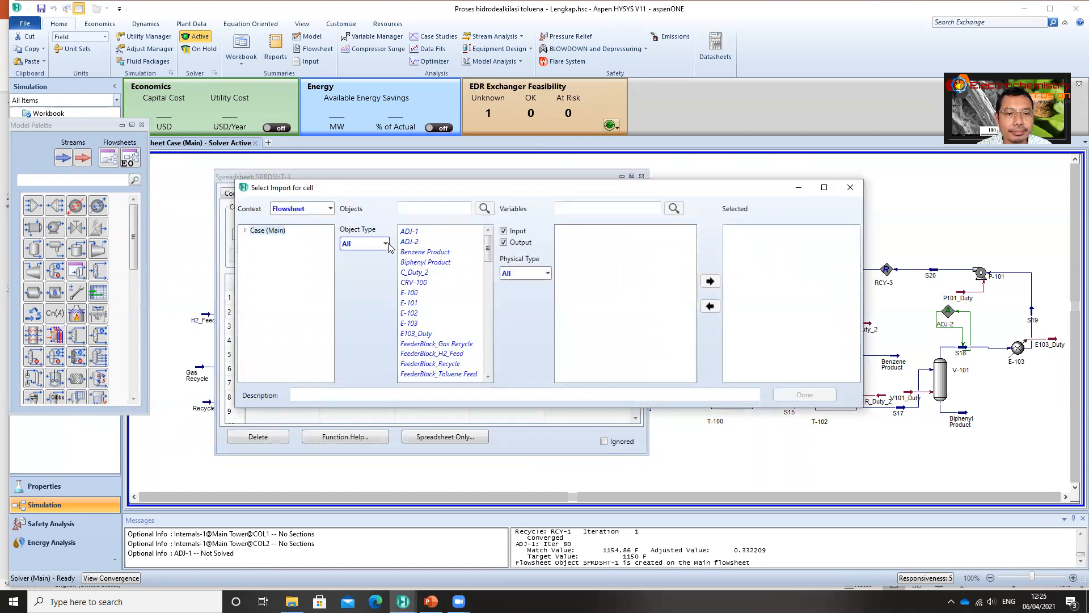
click(385, 243)
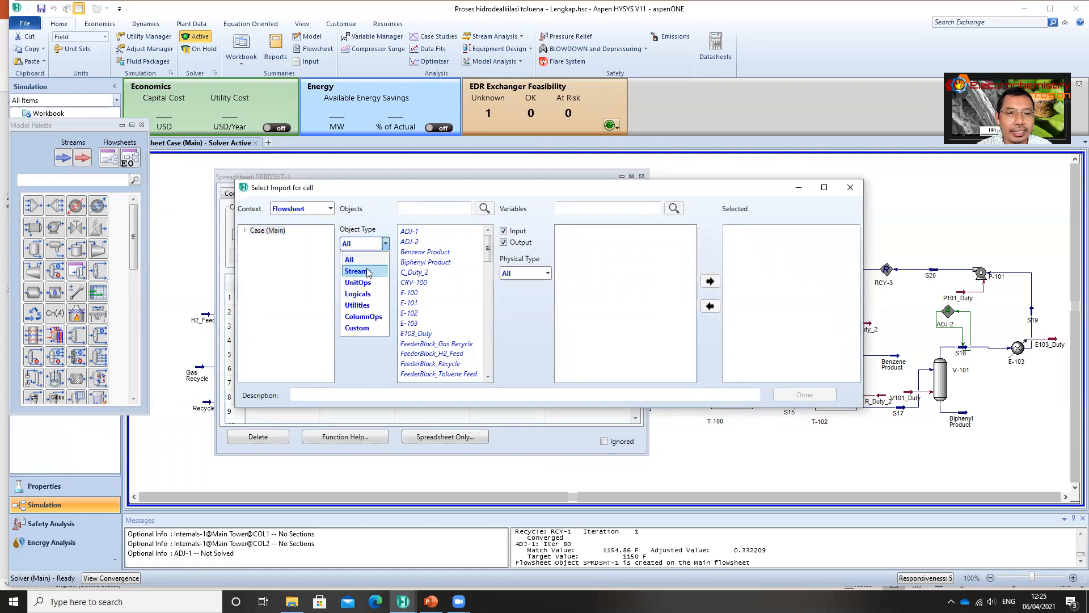
click(367, 271)
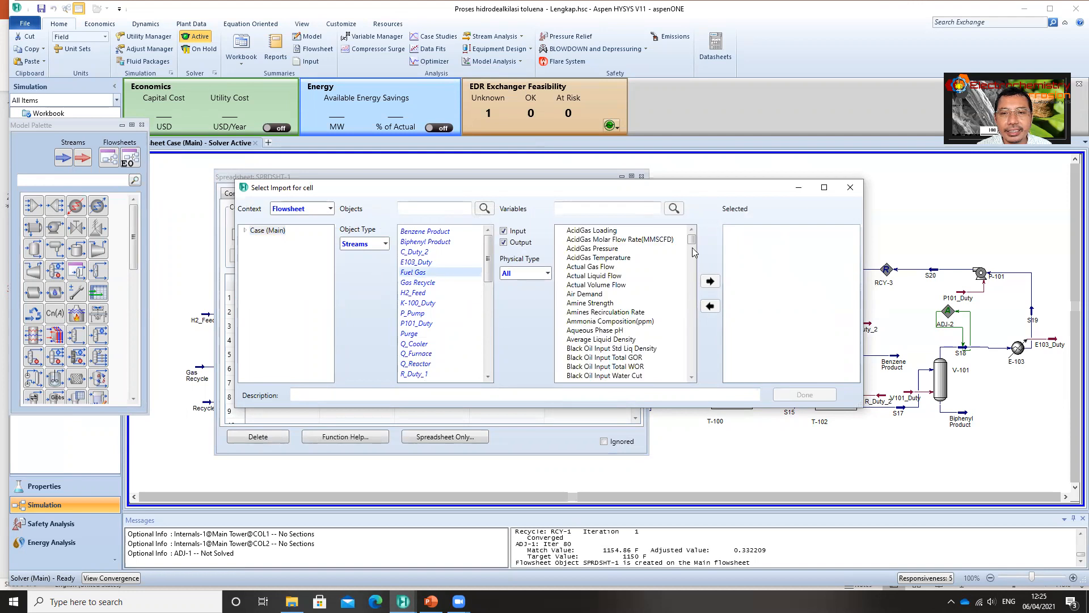
drag(692, 239, 689, 297)
click(562, 349)
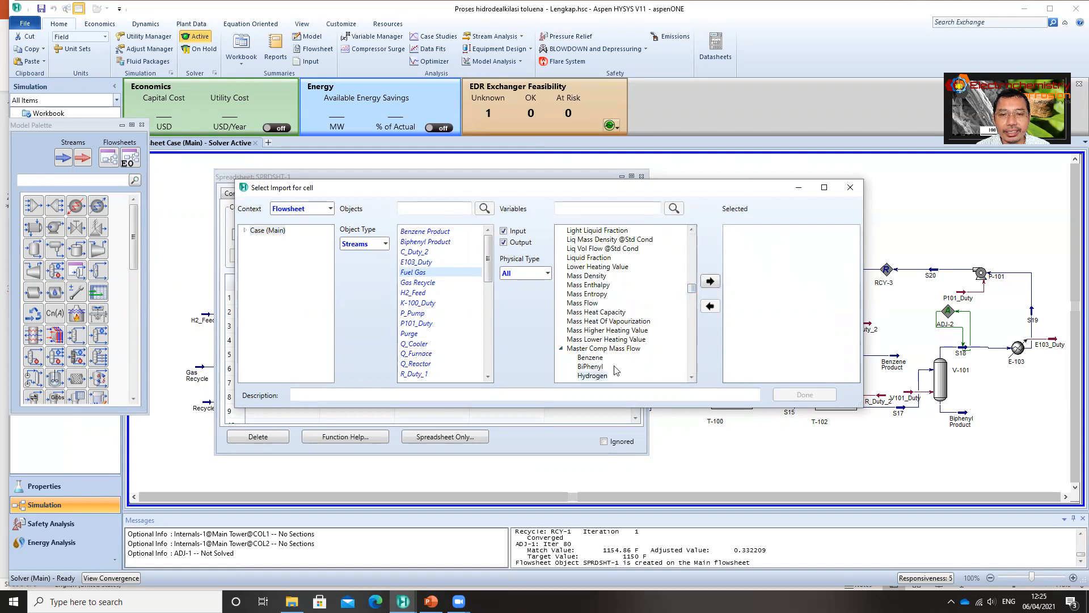
click(711, 282)
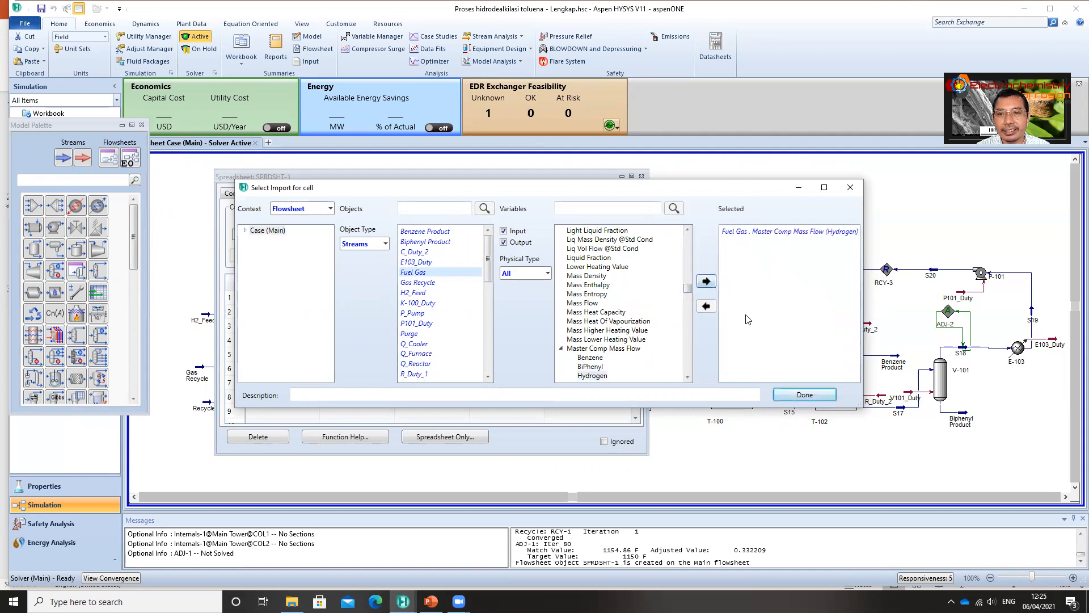
click(805, 394)
- Enter 549 as the H2 feed specification value in cell B3
click(352, 332)
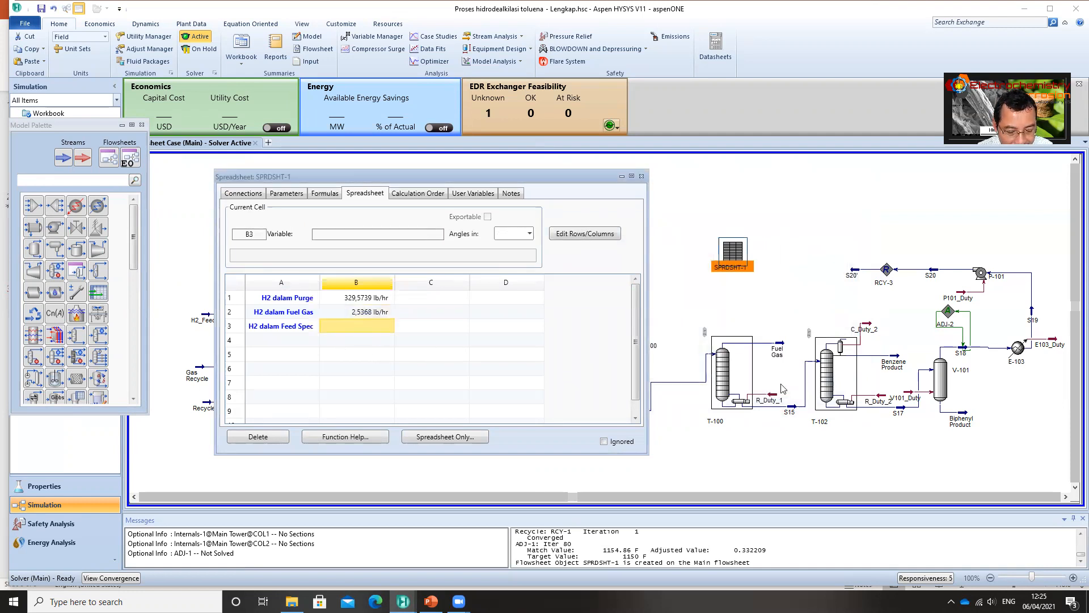
text(549)
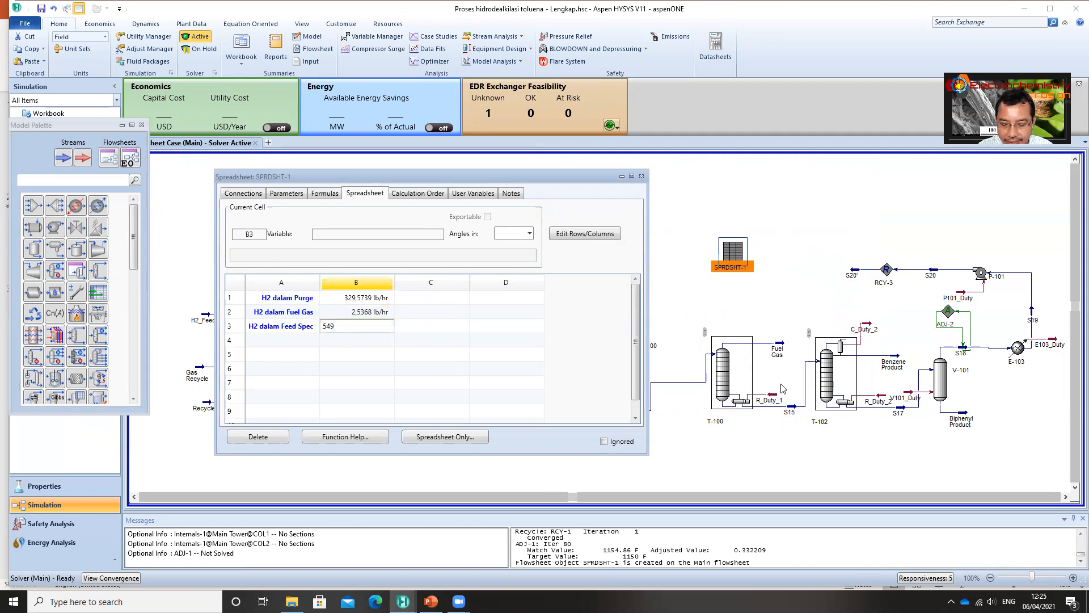
key(Return)
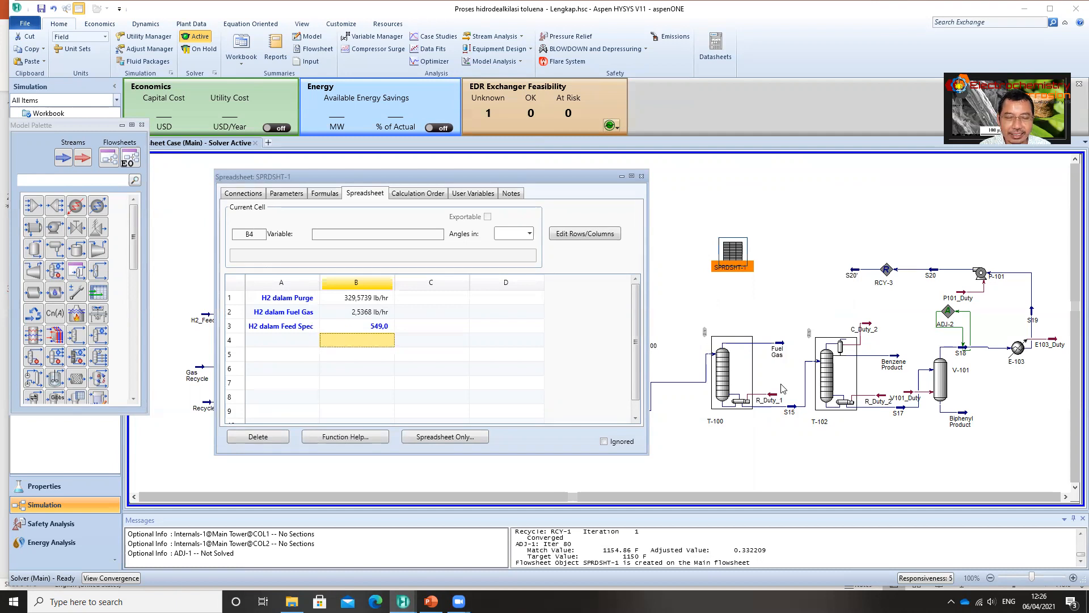
- Sum the three hydrogen values in cell B4 with the formula +B1+B2+B3
text(+)
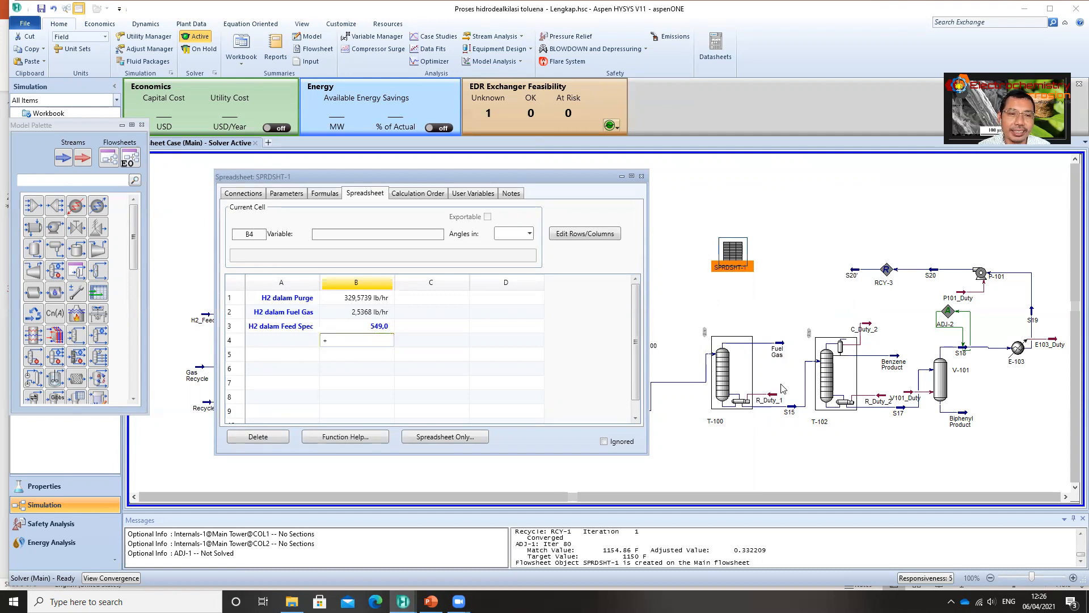
text(B1)
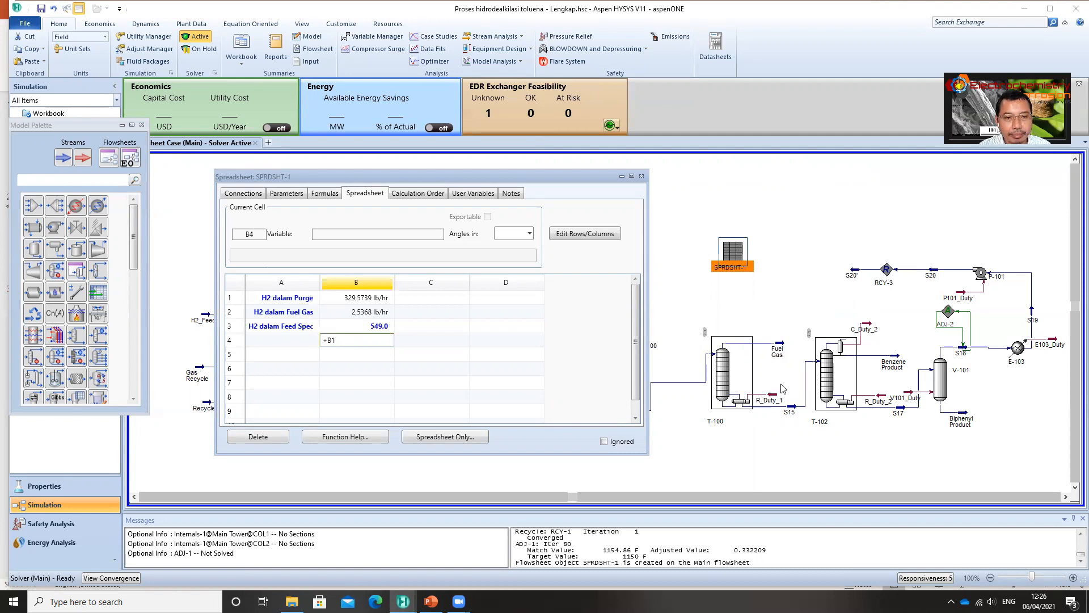
text(+B2+B3)
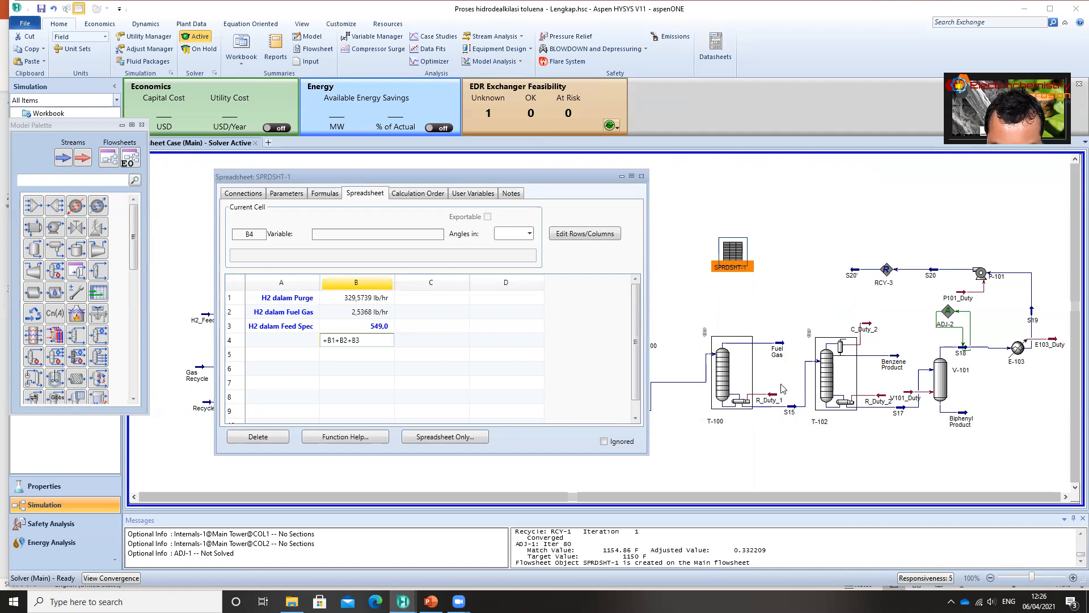
key(Return)
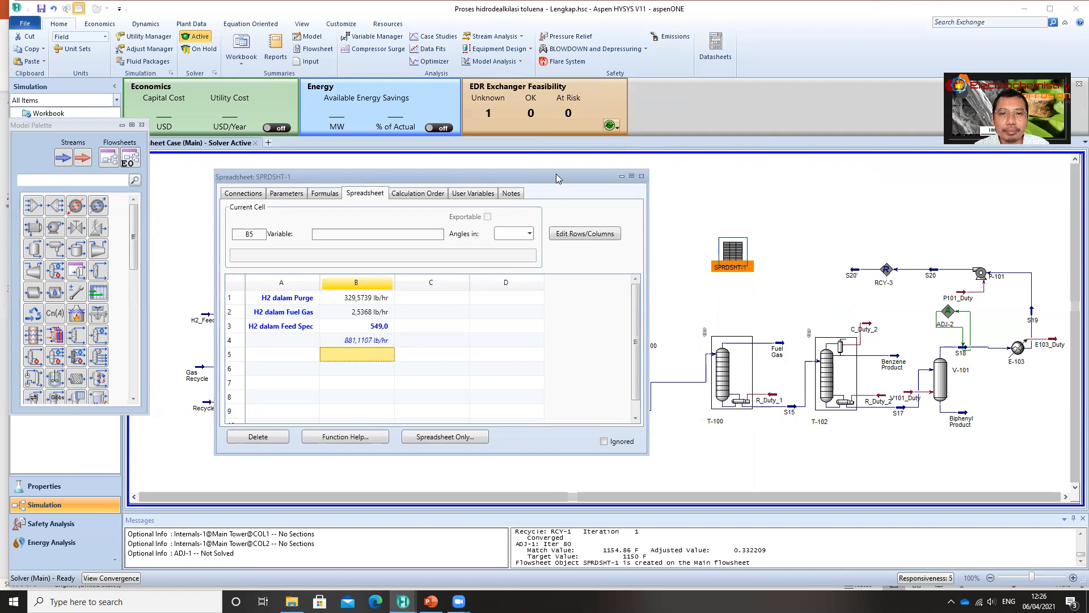
- Reposition the spreadsheet window and label cell A6 "CH4 dalam Purge" and cell A7 "CH4 dalam Fuel Gas"
drag(556, 176, 509, 192)
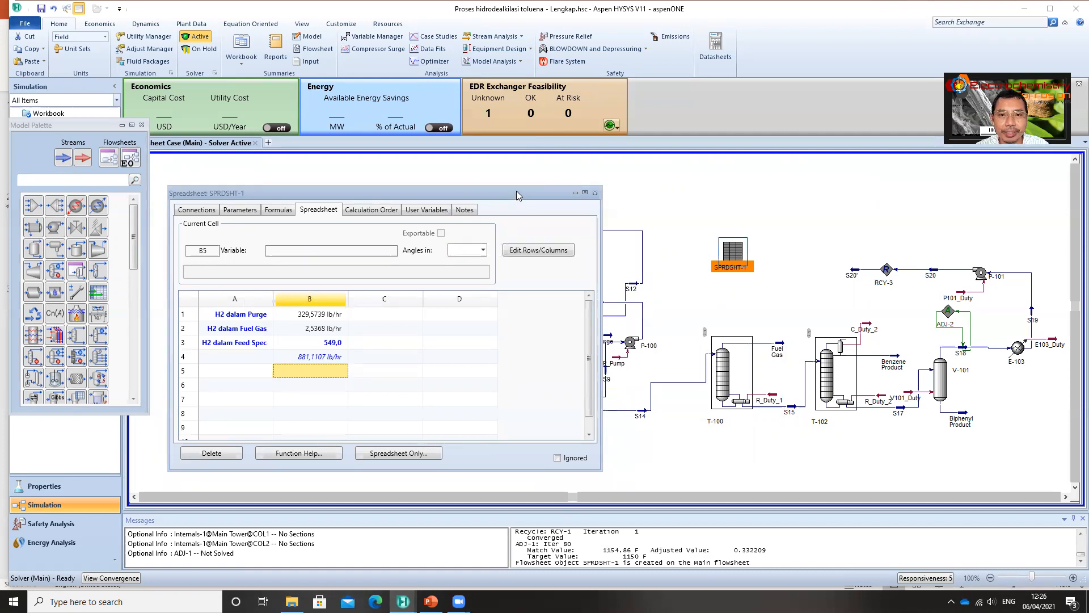
drag(517, 190, 540, 169)
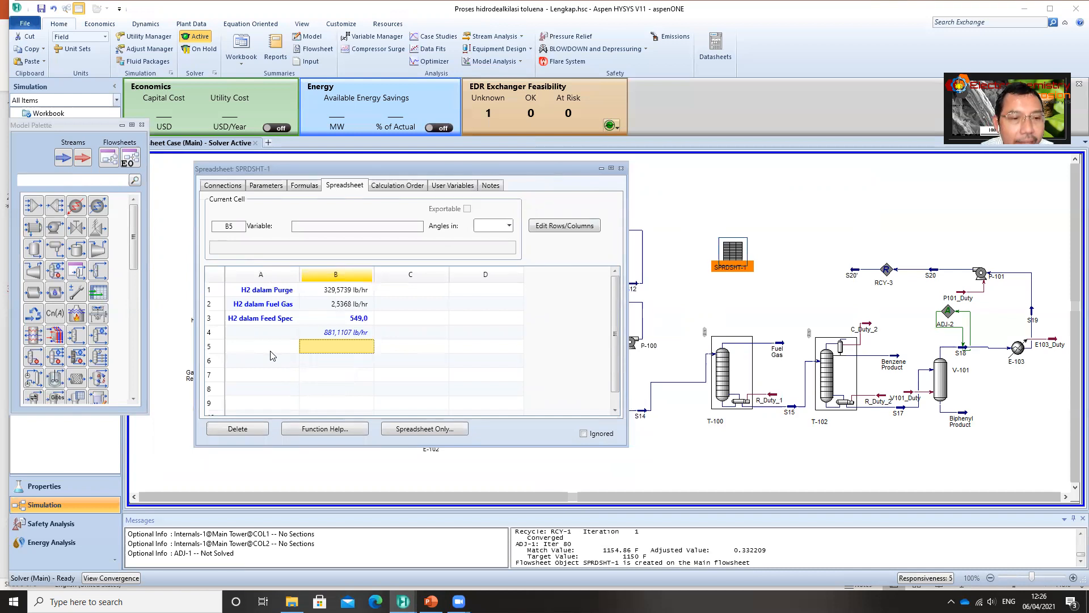
click(250, 363)
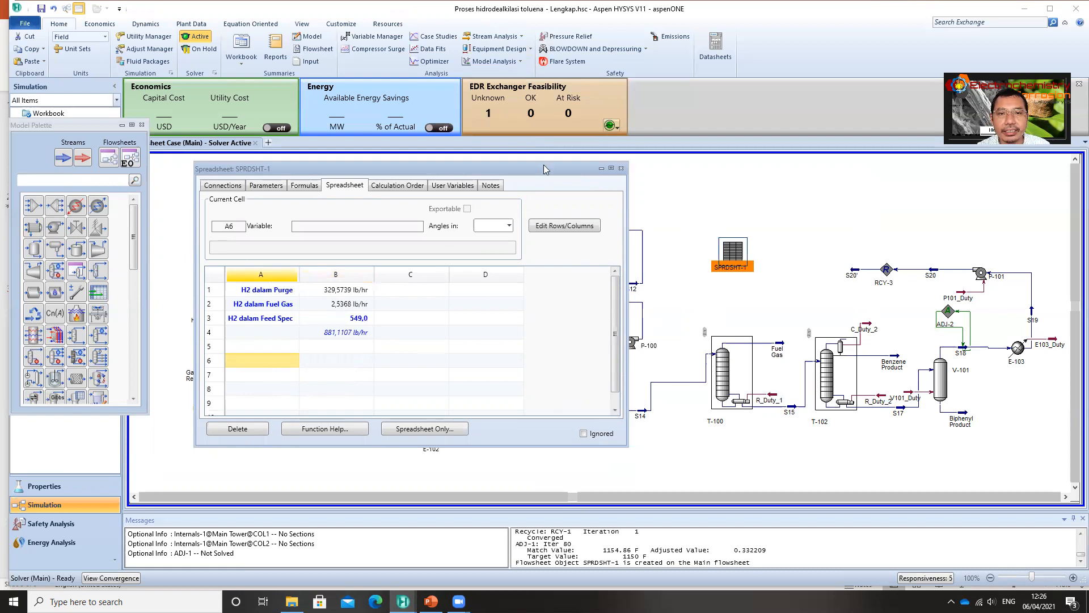
drag(535, 165, 508, 158)
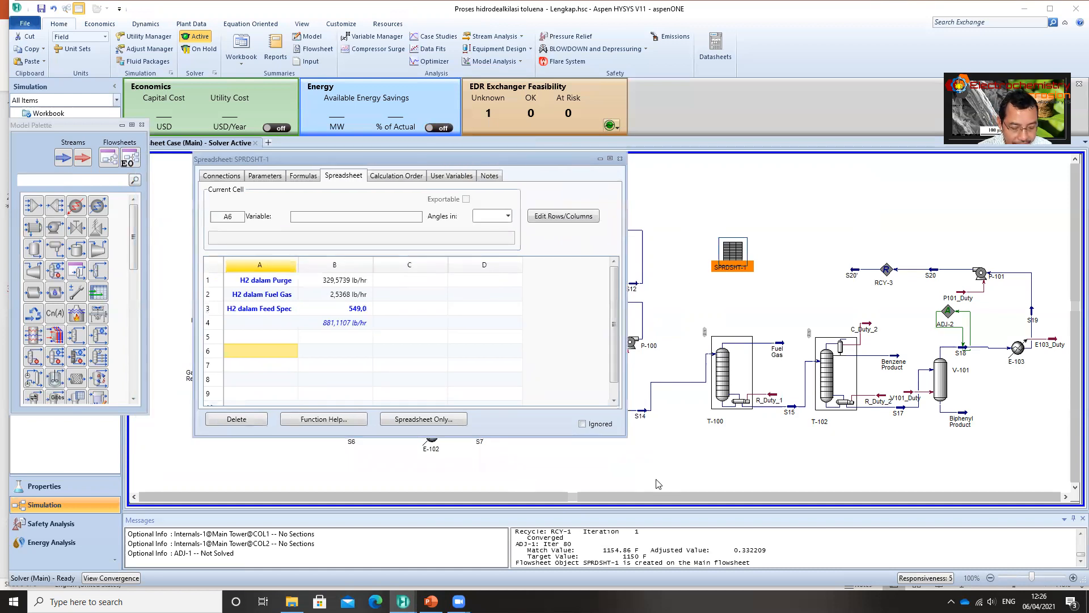
text(CH4 dalam Purge)
key(Return)
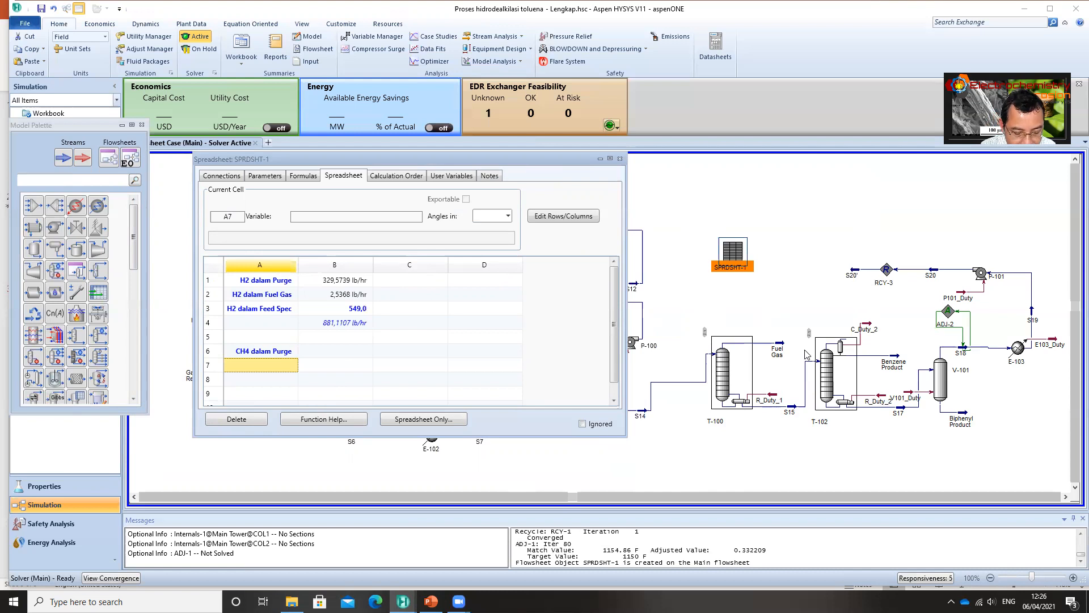
text(CH4 dalam Fuel Gas)
key(Return)
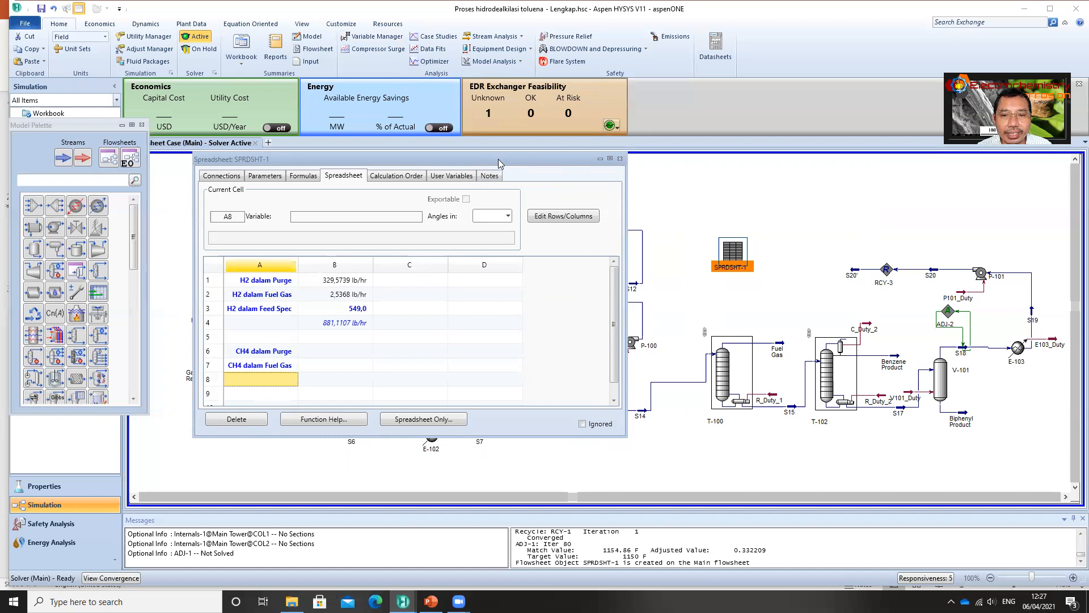
- Move the spreadsheet window clear of the reactor section and label cell A8 "CH4 dalam Rect Feed"
drag(498, 159, 857, 180)
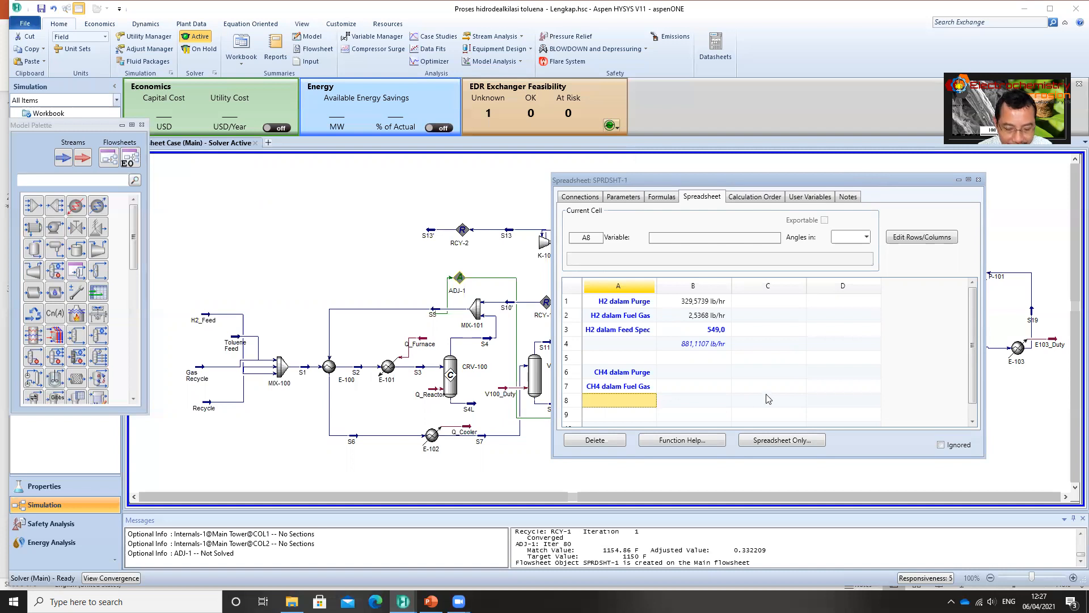
text(CH4 )
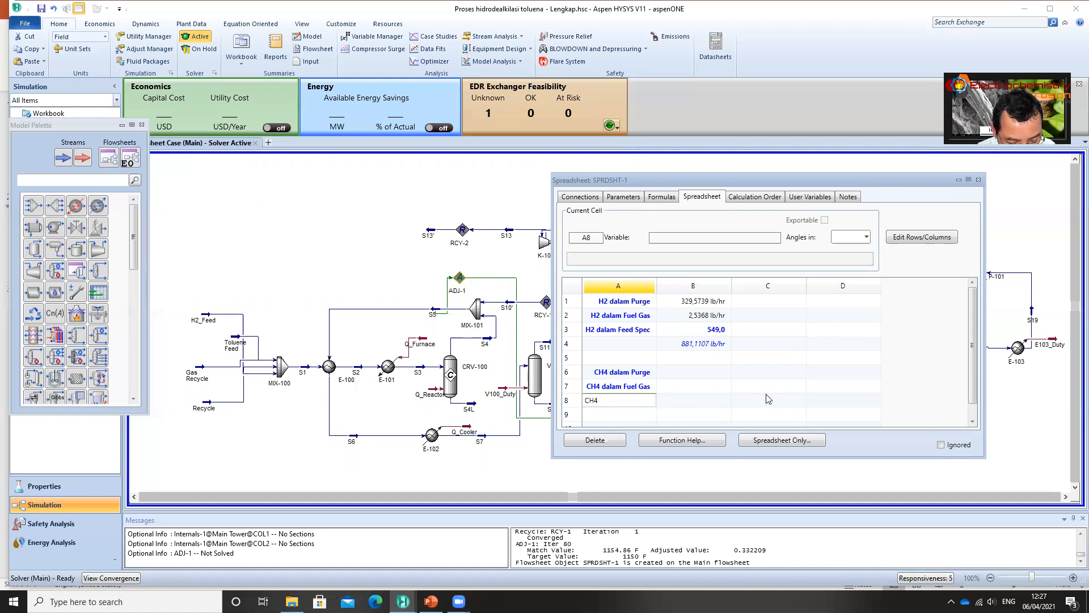
text(dalam )
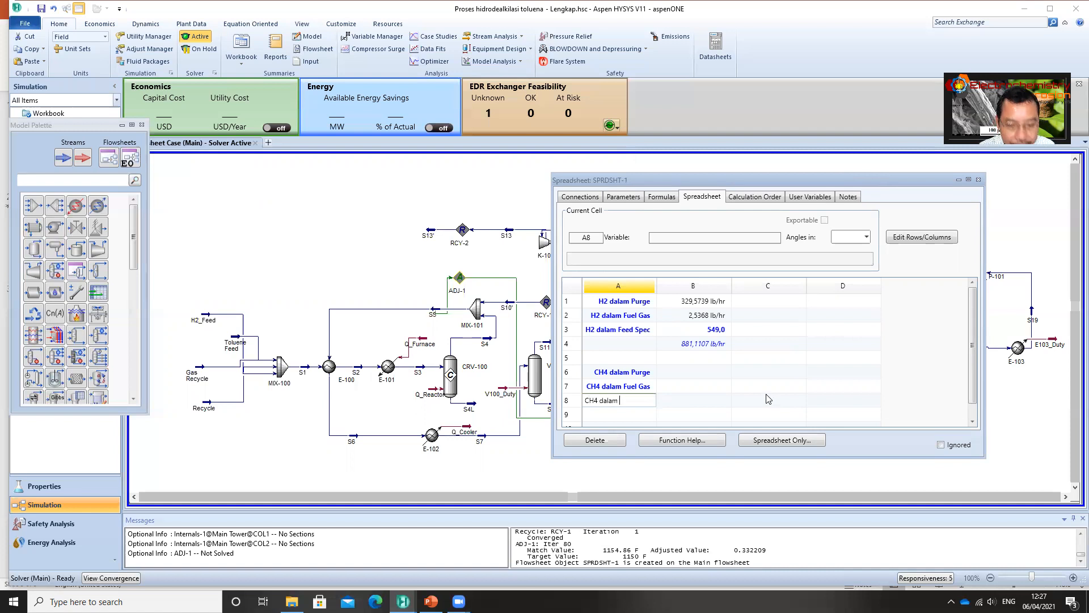
text(Rect Feed)
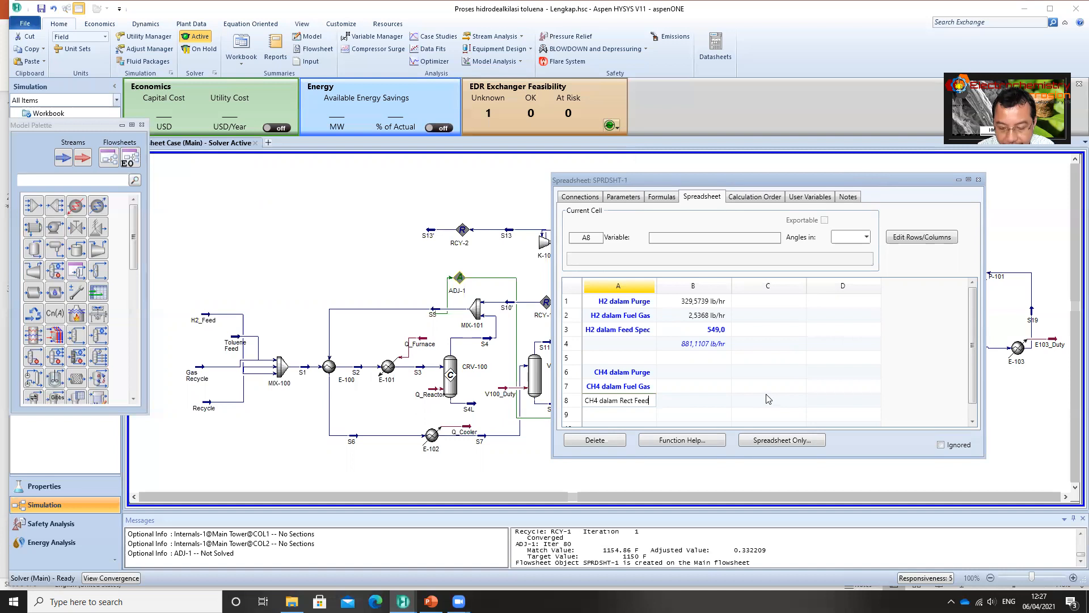
key(Return)
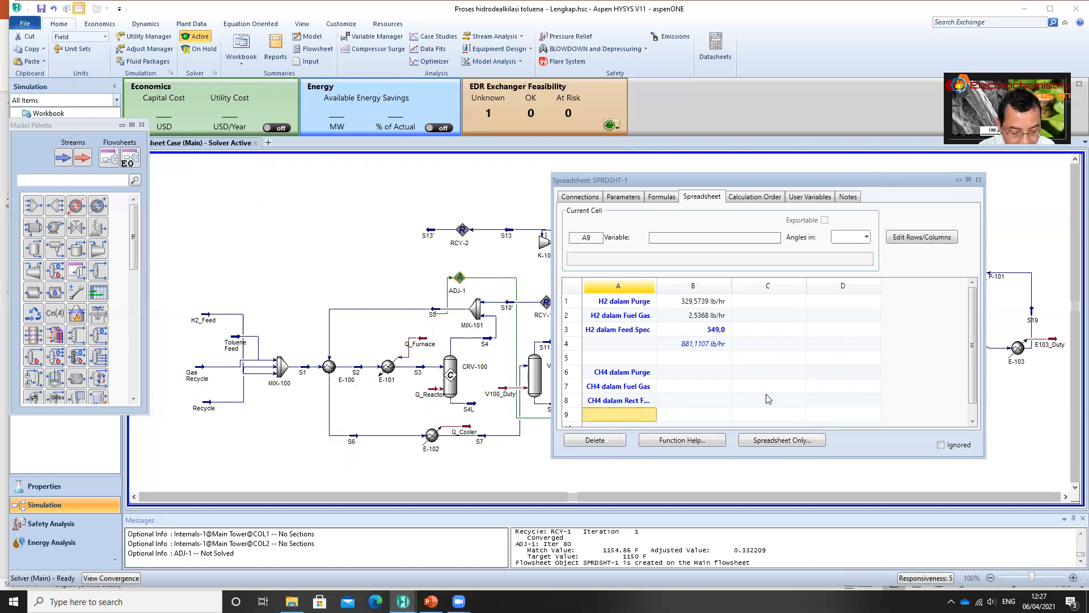
- Label cell A9 "CH4 dalam Rect Effl"
text(CH4 dalam Re)
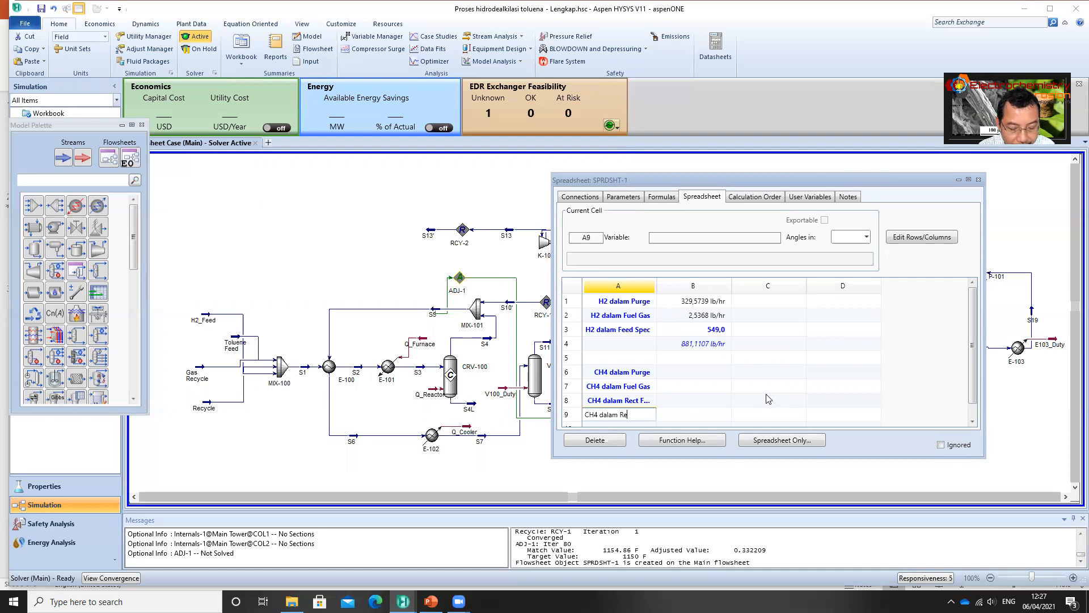
text(ct eff)
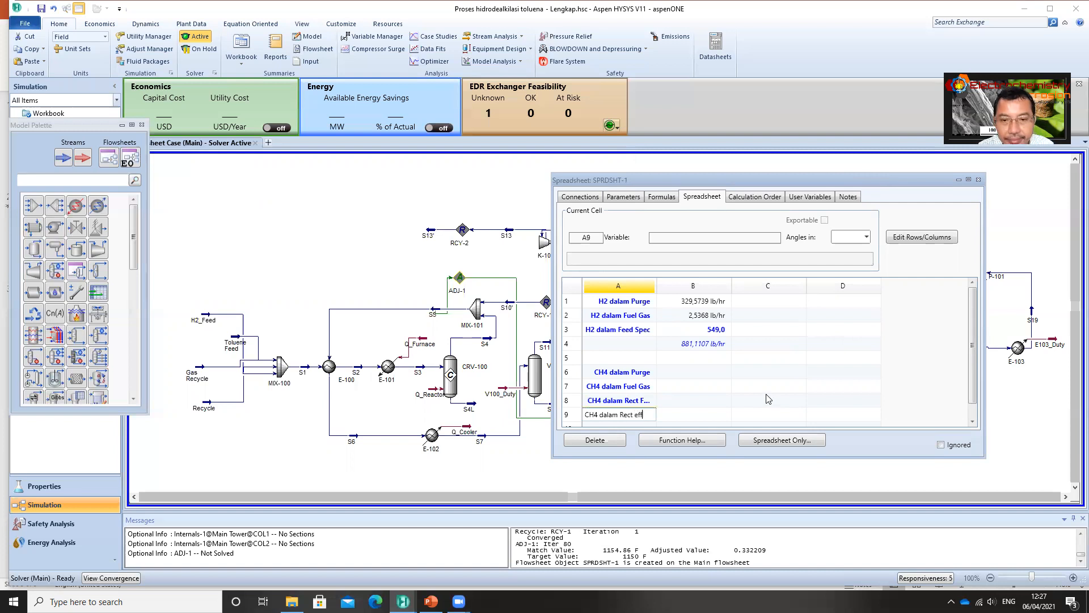
key(BackSpace)
key(BackSpace)
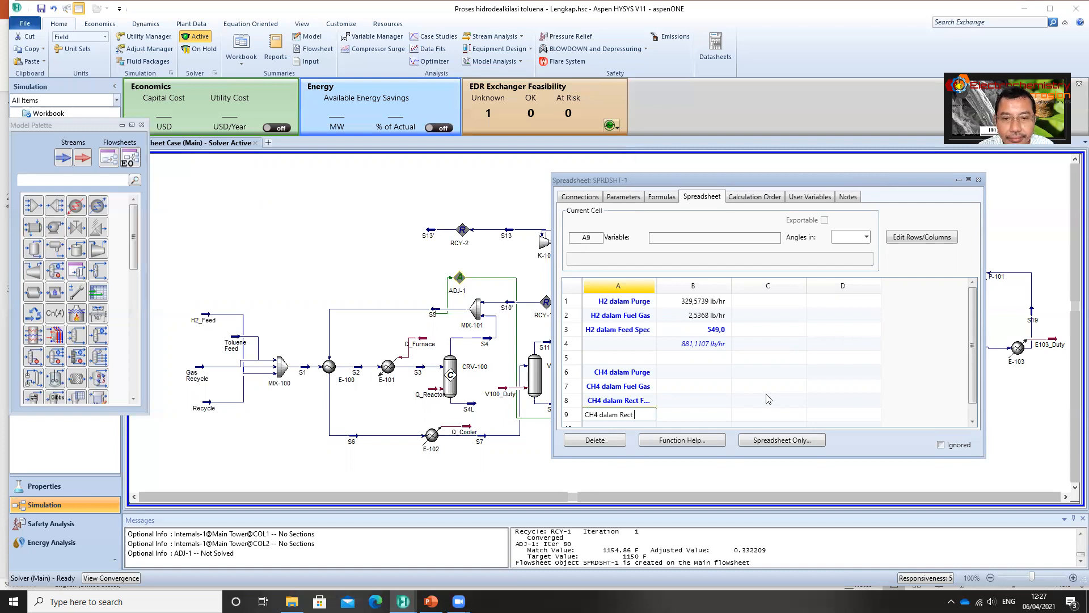
text(Eff)
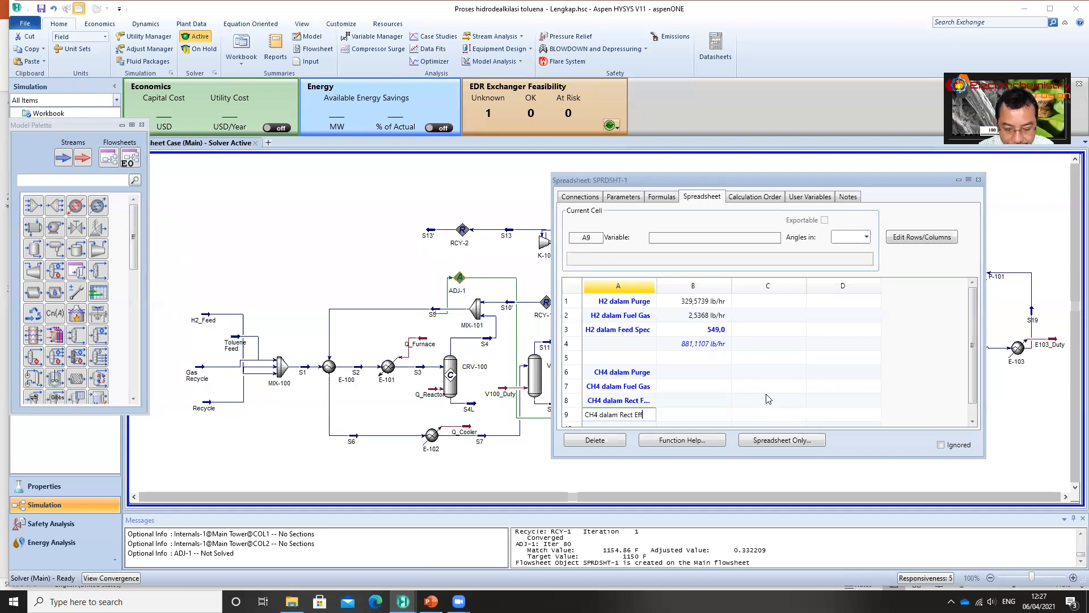
text(l)
key(Return)
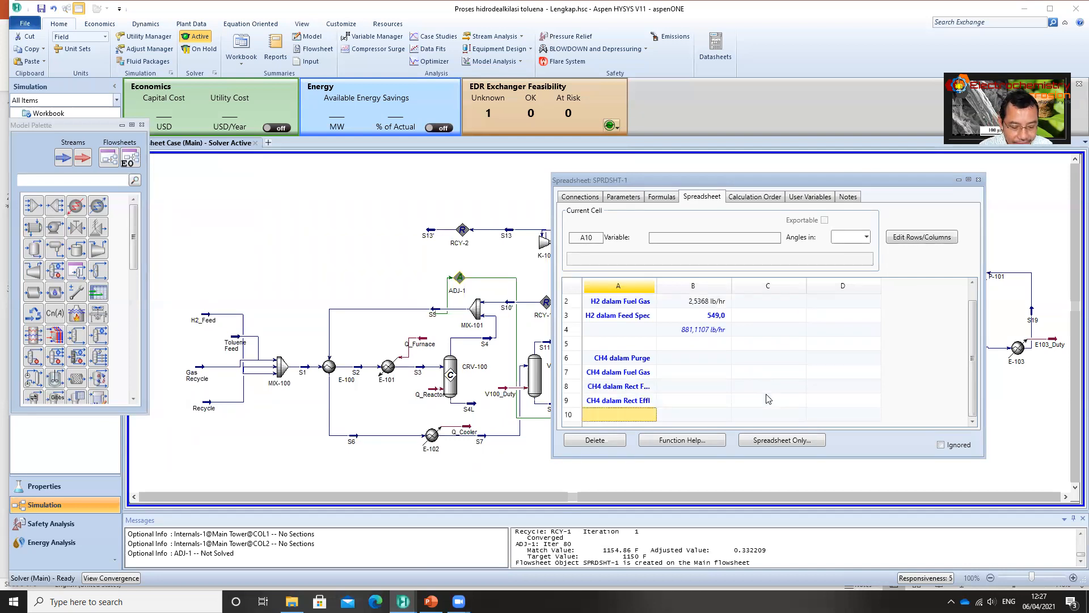
- Label cell A10 "CH4 balance"
text(CH4)
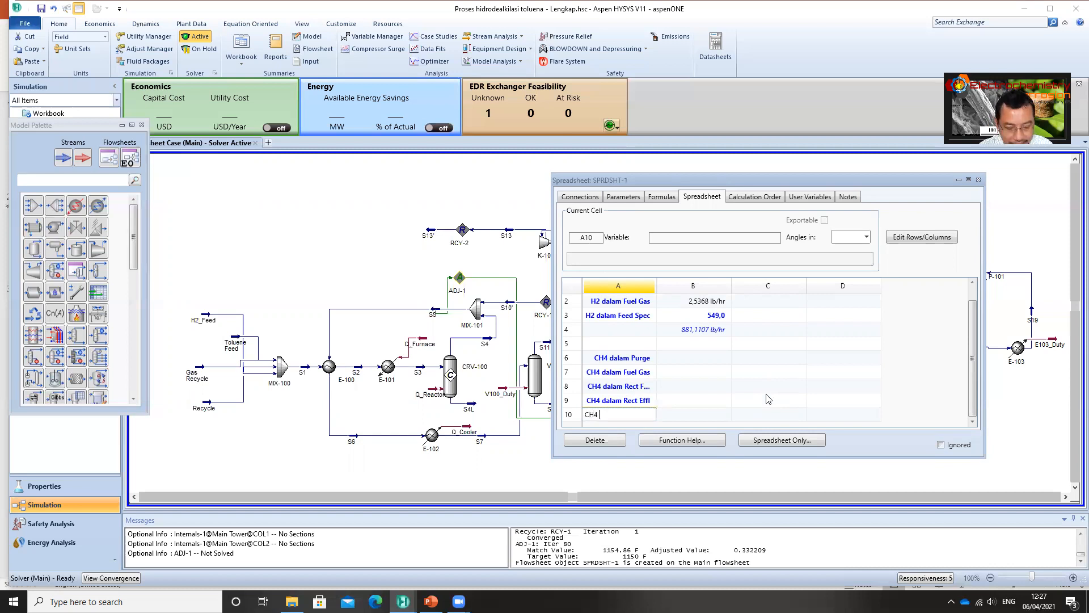
text( balance)
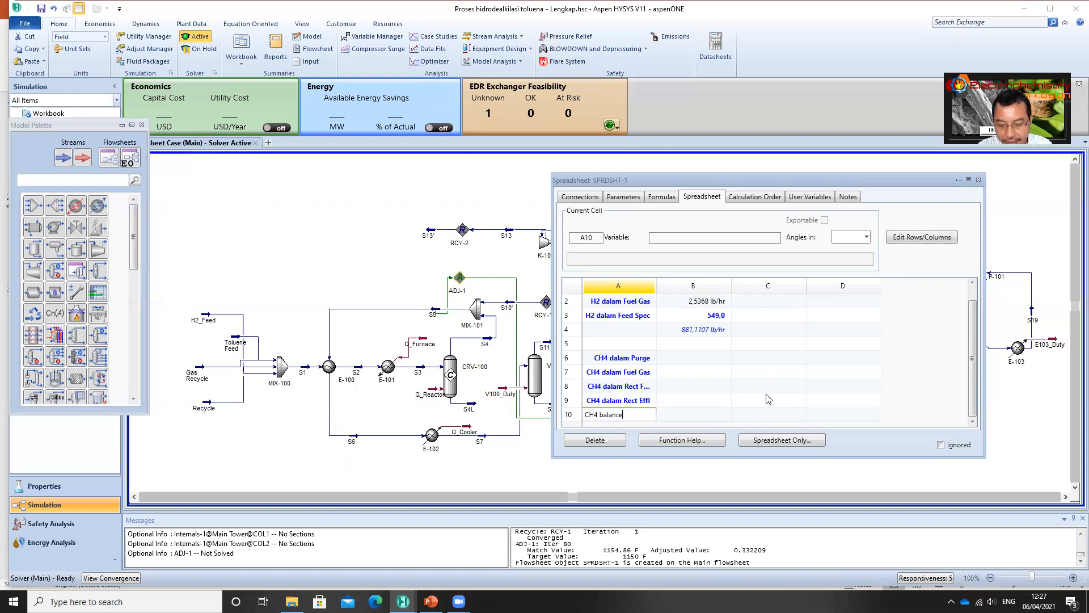
key(Return)
- Import the Purge stream's Master Comp Mass Flow of Methane into cell B6
key(Up)
key(Up)
key(Up)
key(Up)
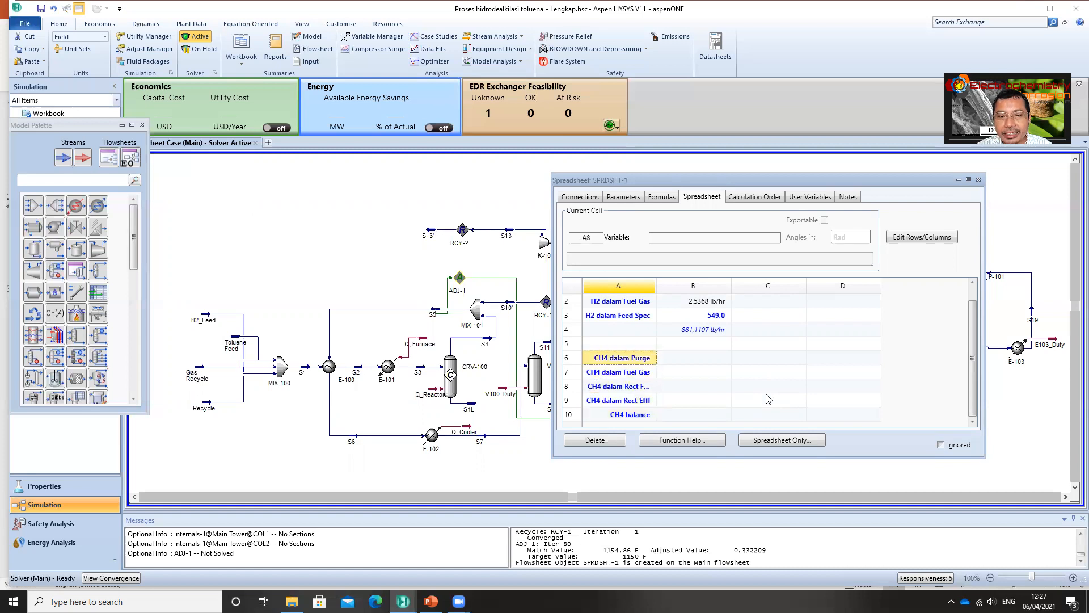
key(Right)
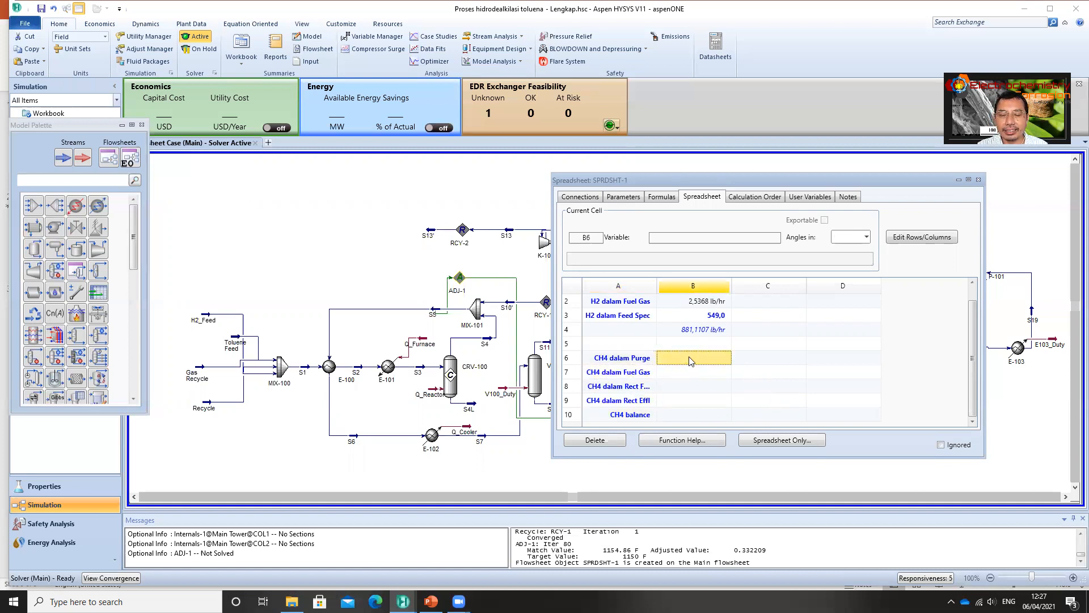
right_click(689, 356)
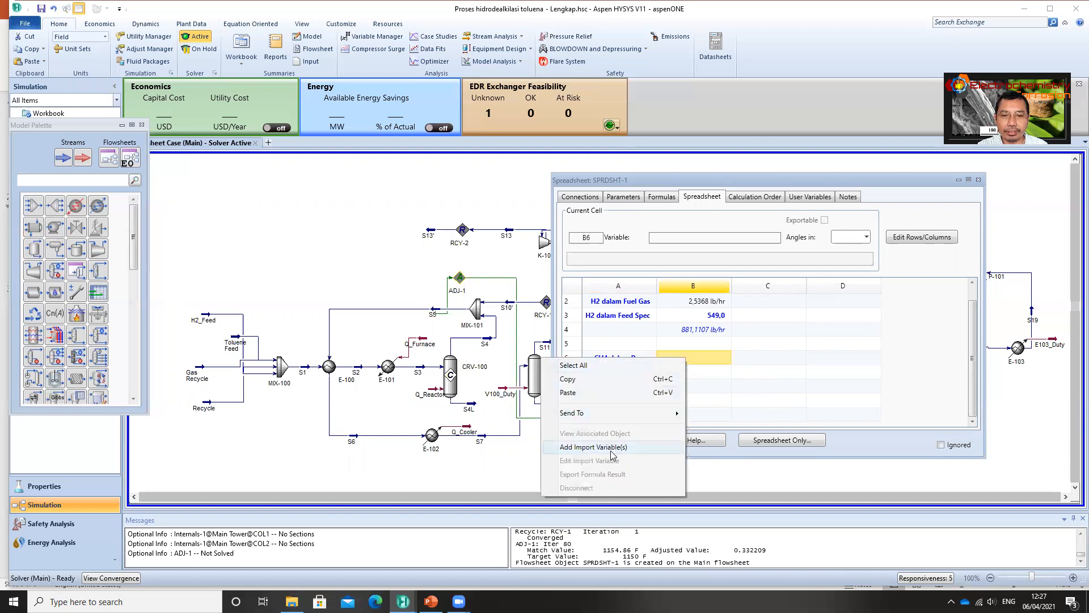
click(593, 447)
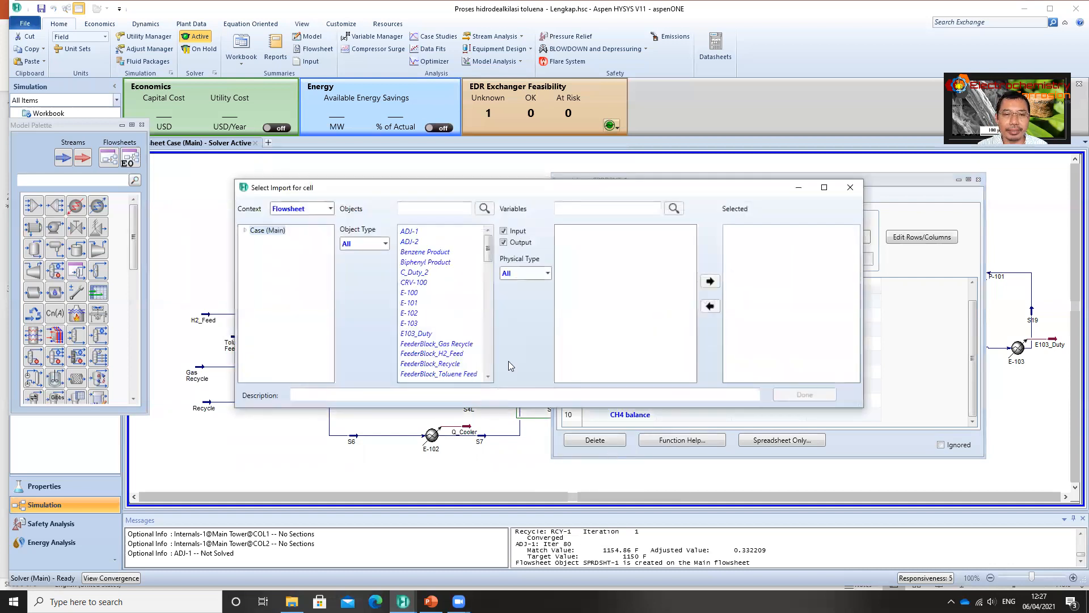
click(386, 244)
click(353, 262)
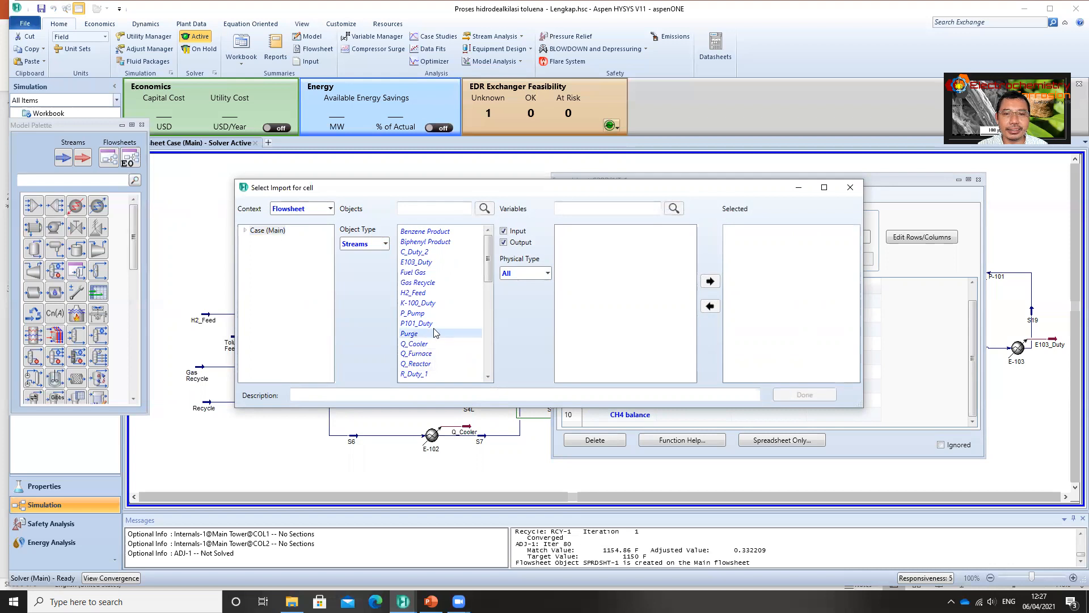
click(436, 333)
drag(693, 243, 685, 293)
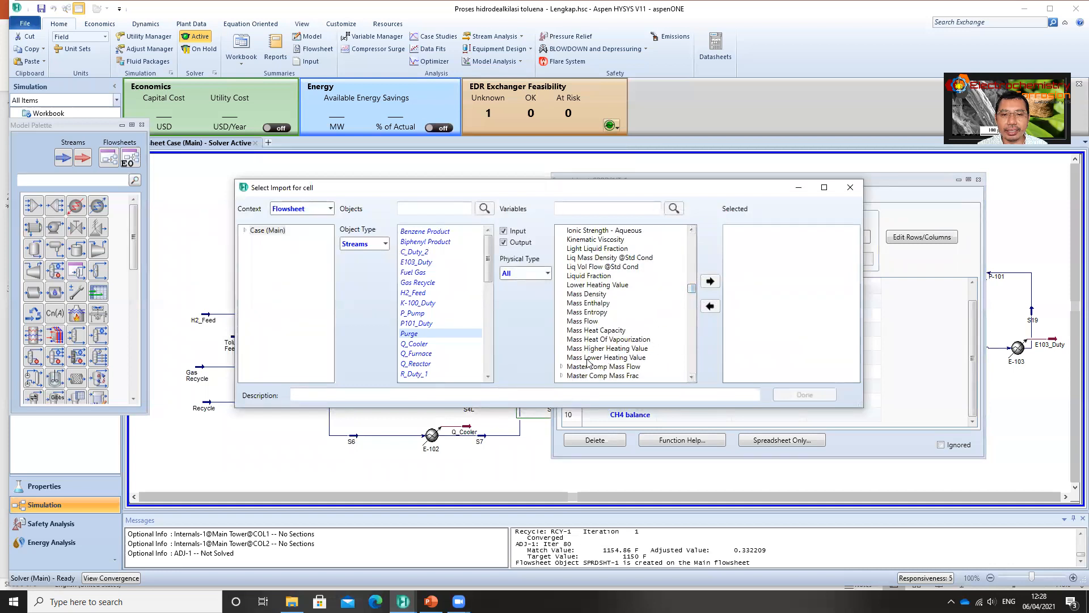
click(561, 367)
click(692, 377)
click(692, 378)
click(691, 377)
click(692, 378)
click(587, 370)
click(711, 281)
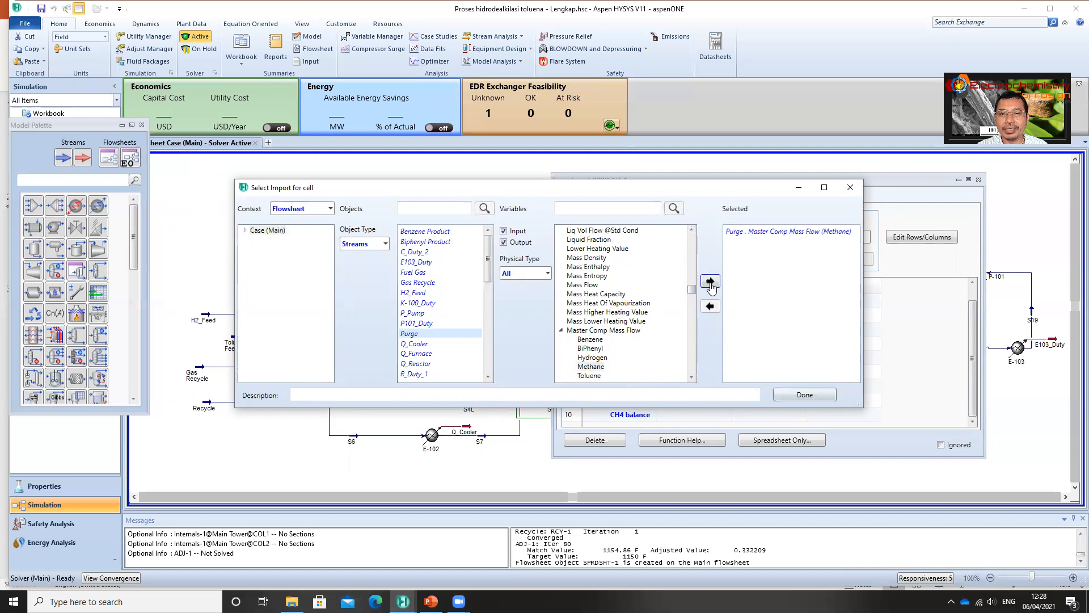
click(792, 395)
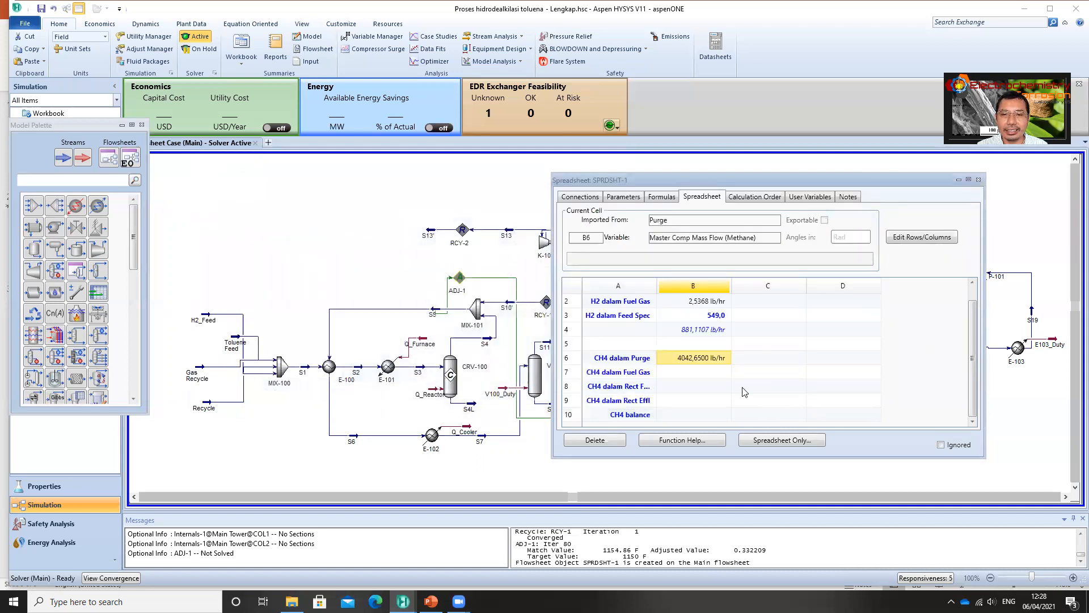
- Import the Fuel Gas stream's Master Comp Mass Flow of Methane into cell B7
click(694, 375)
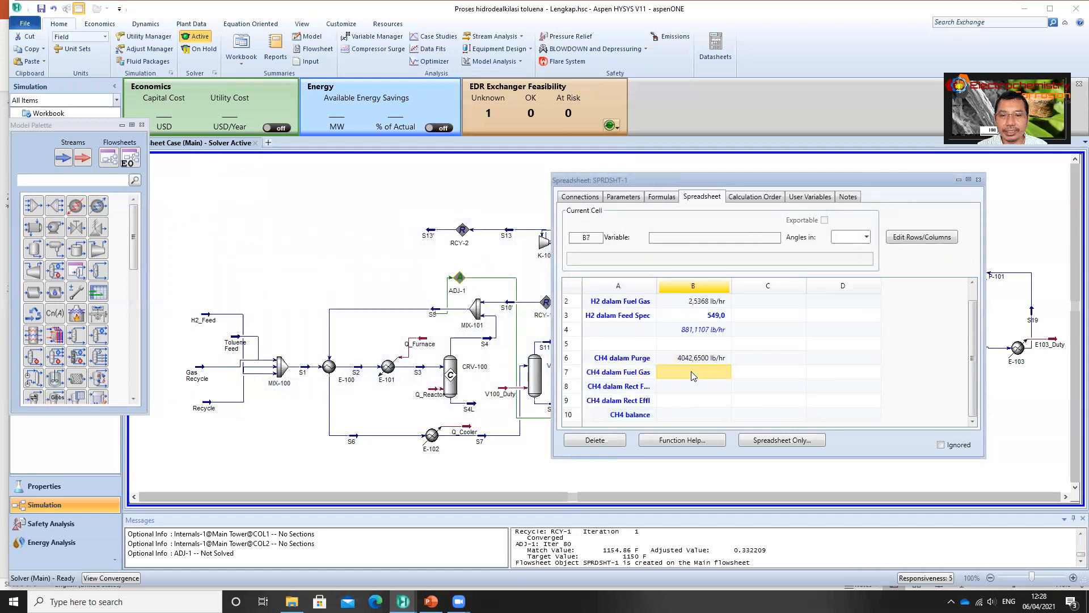
right_click(694, 375)
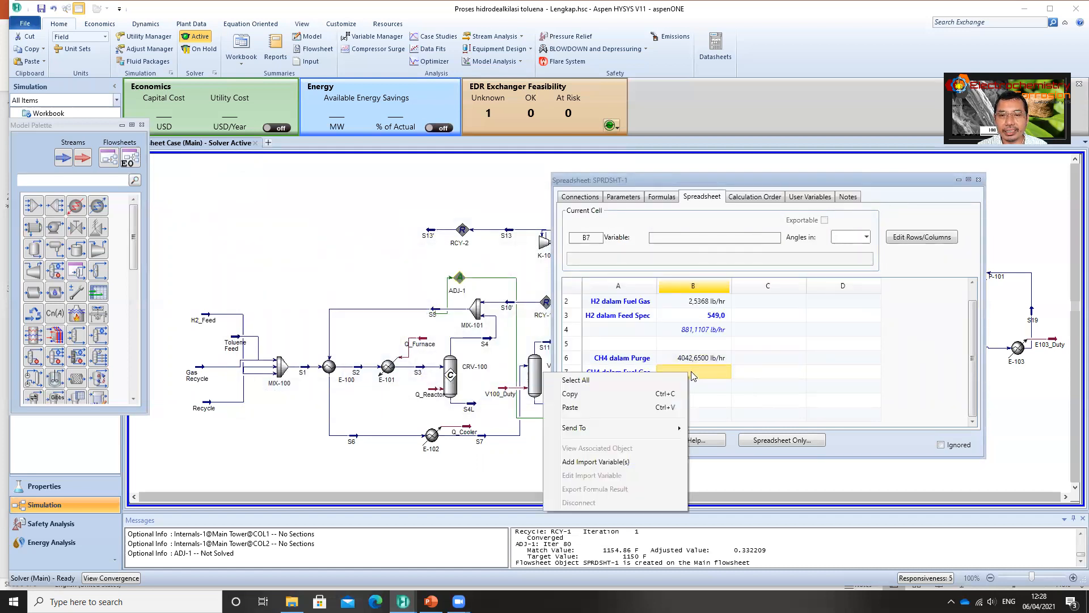
click(617, 467)
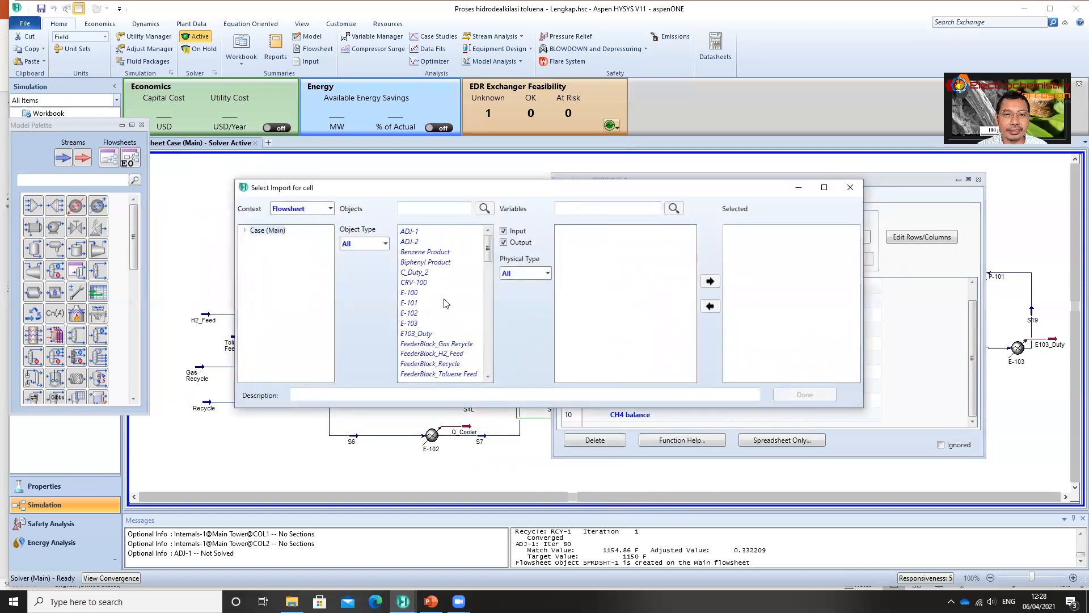
click(386, 244)
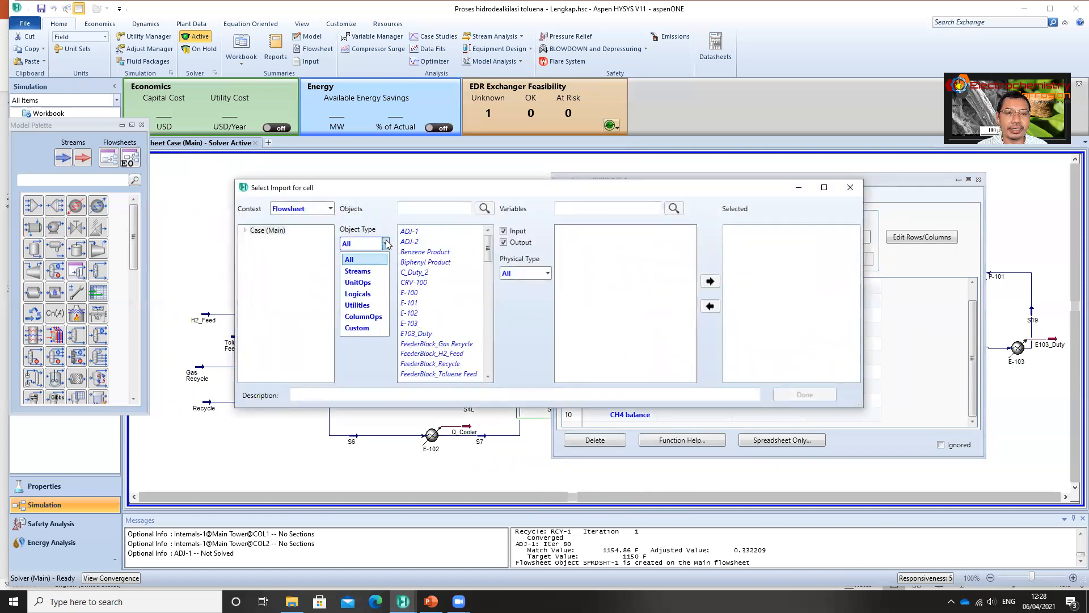
click(360, 271)
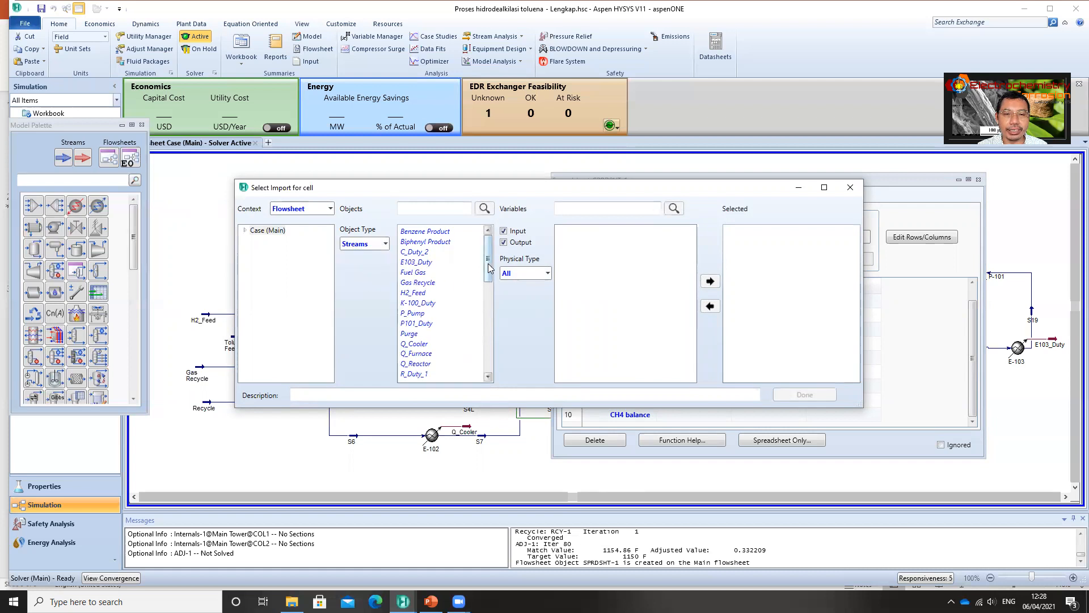
drag(488, 267, 488, 285)
scroll(418, 253, up, 2)
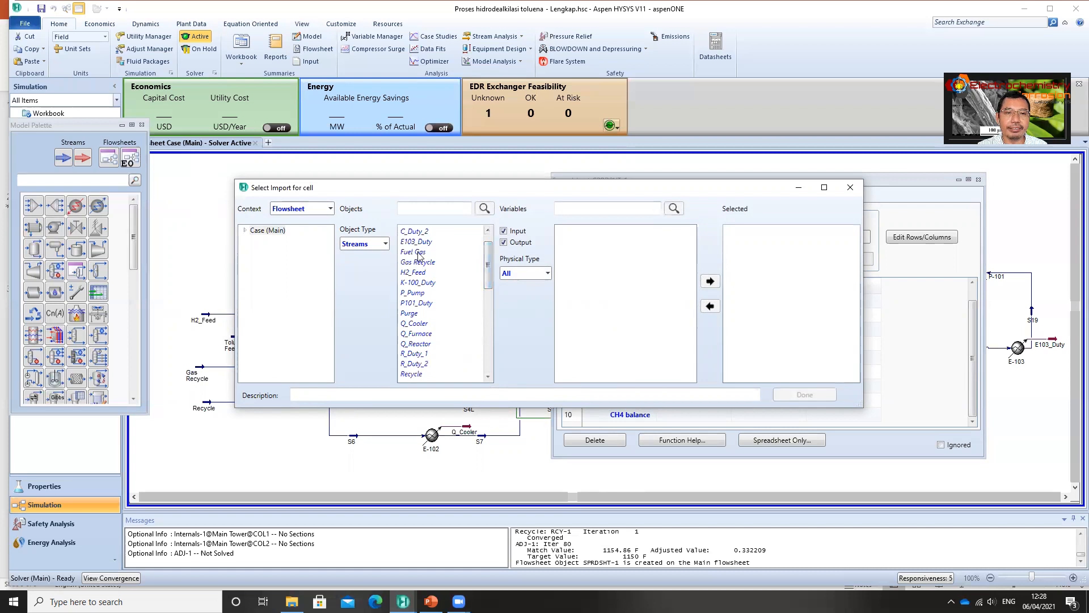
click(419, 254)
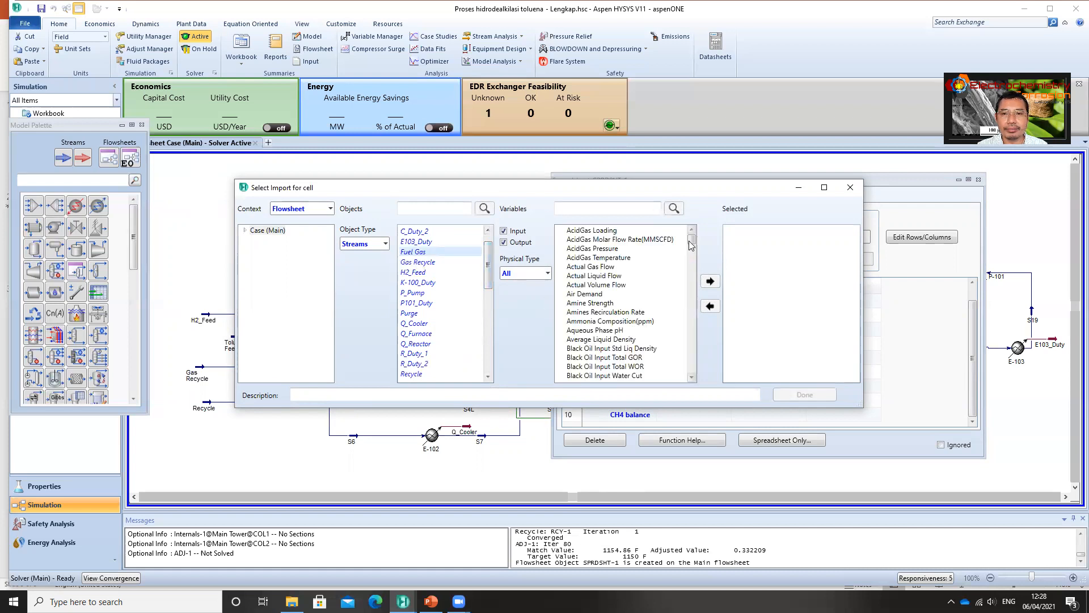
drag(692, 244, 688, 278)
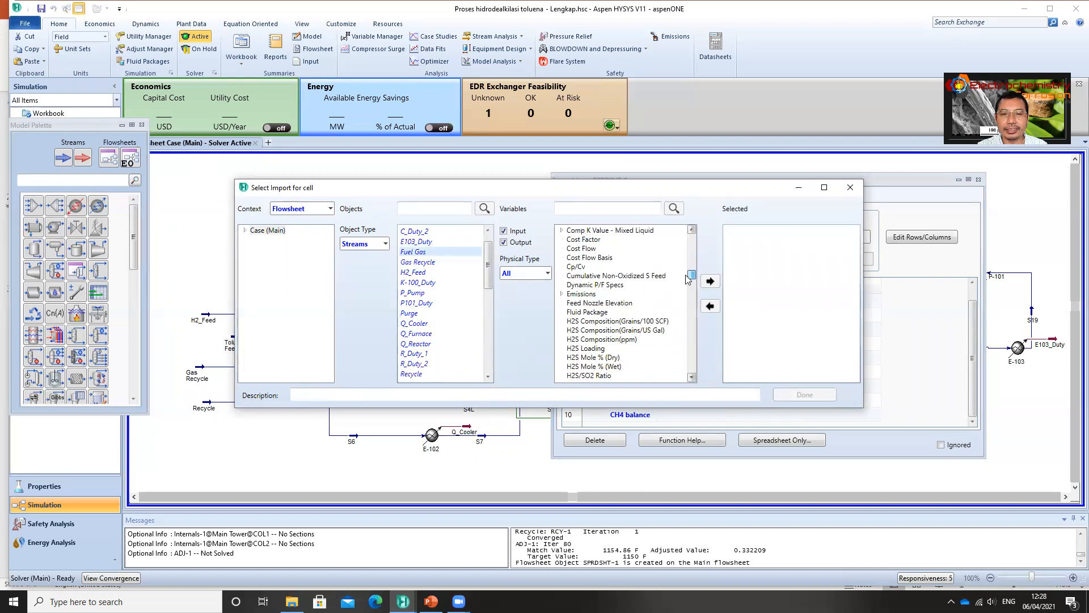
scroll(594, 340, down, 10)
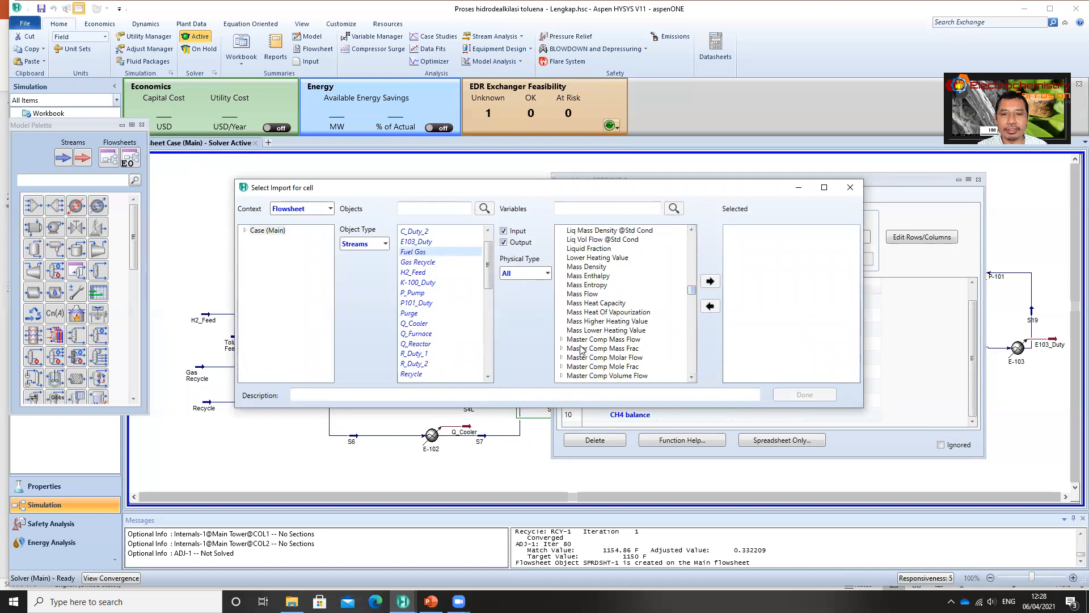
click(561, 339)
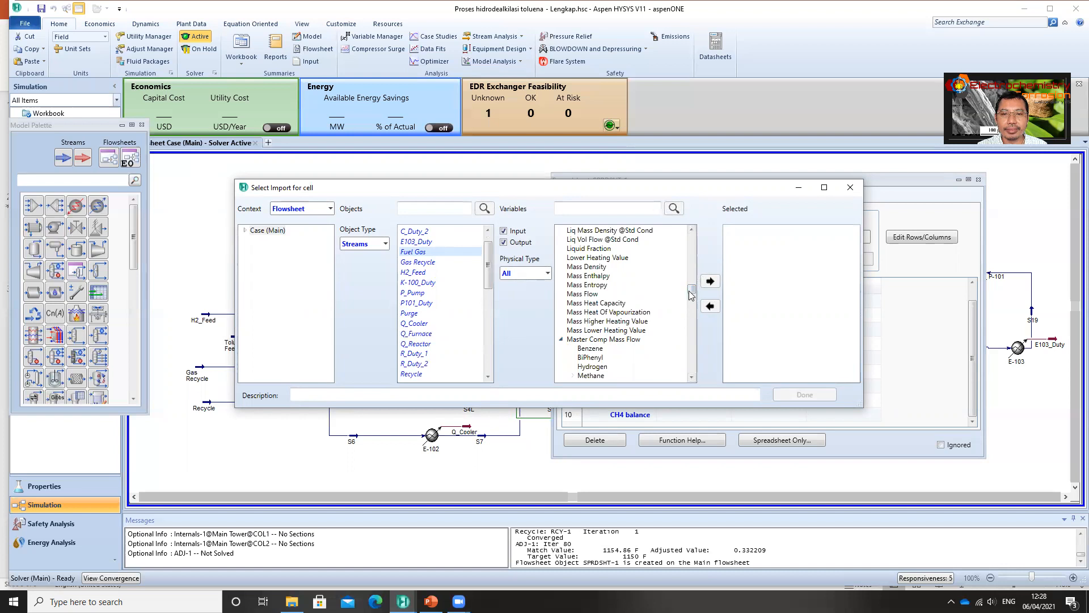
scroll(691, 288, down, 5)
scroll(624, 266, up, 2)
click(605, 258)
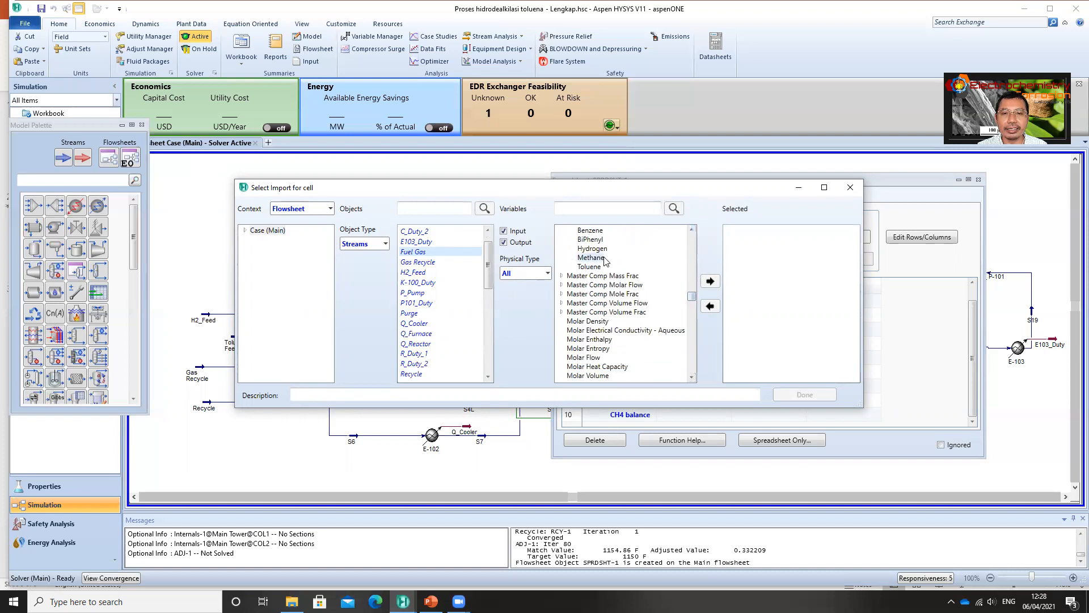
click(710, 281)
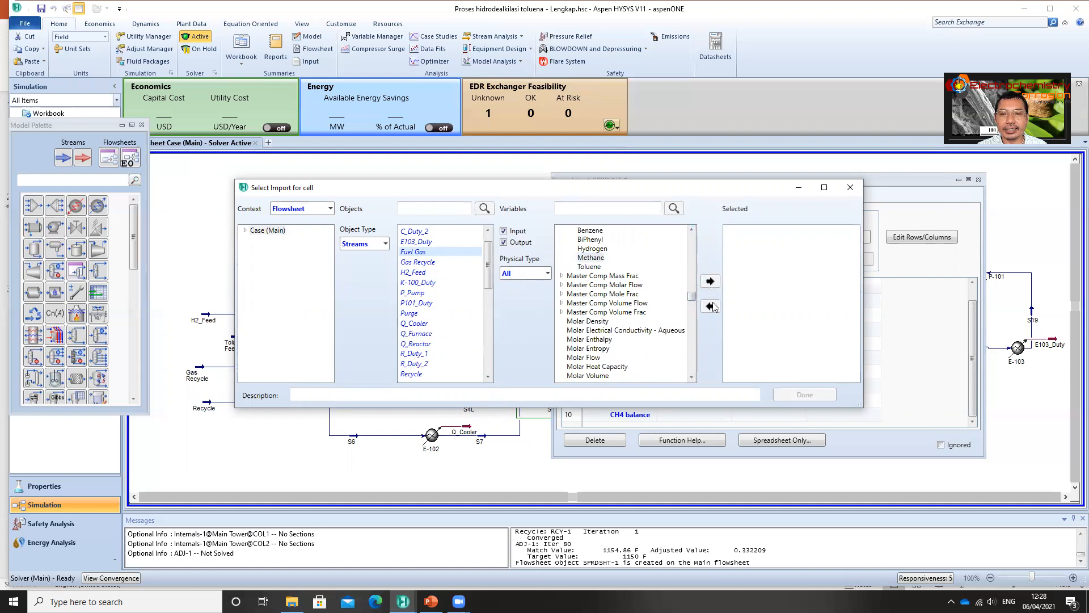
click(783, 394)
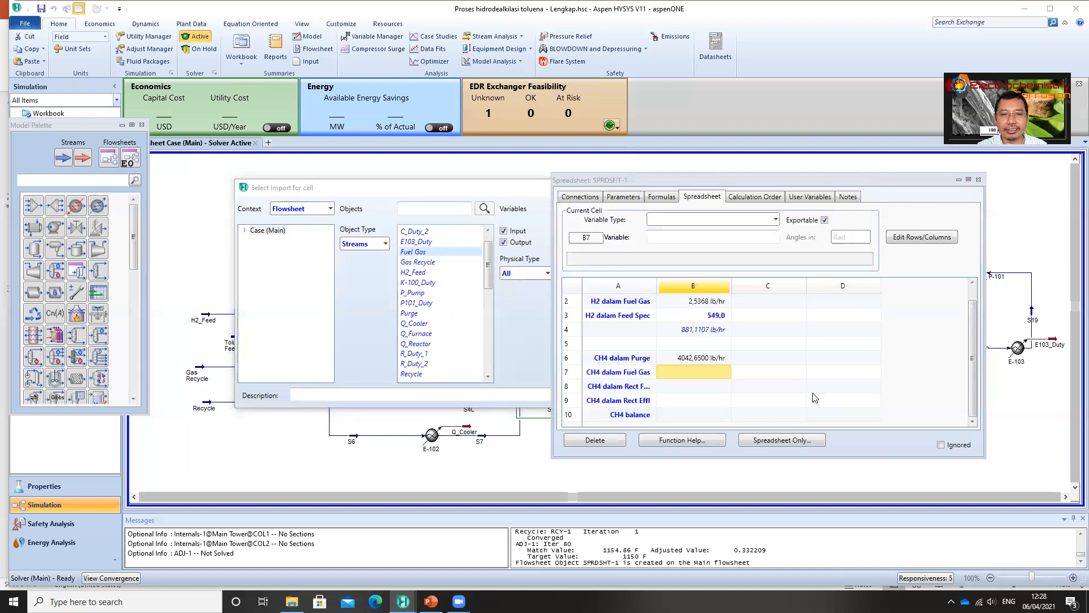
- Import stream S3's Master Comp Mass Flow of Methane into cell B8
click(689, 387)
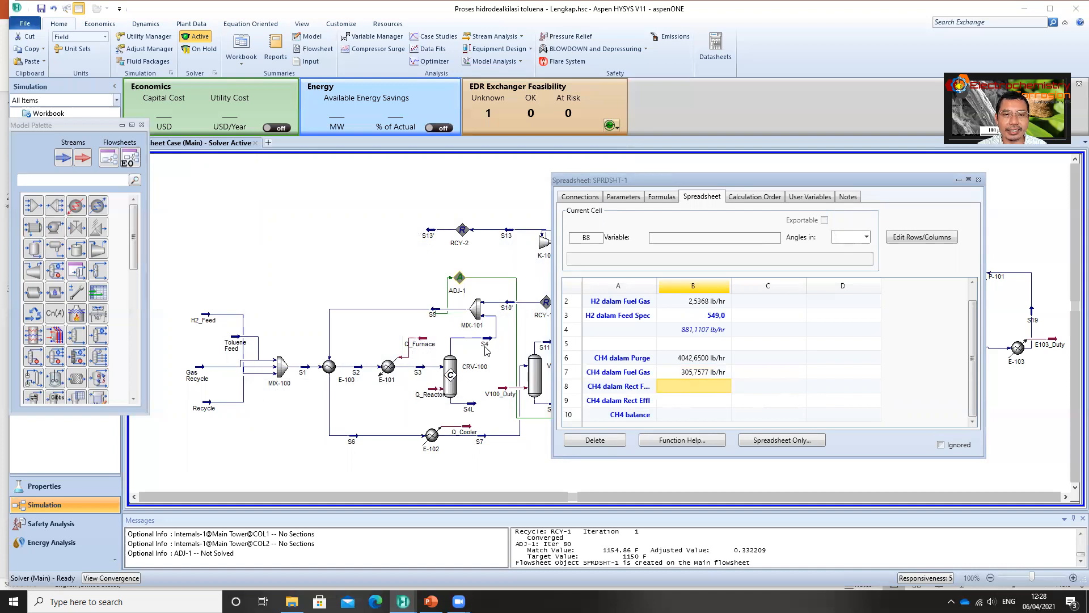
right_click(688, 386)
click(593, 478)
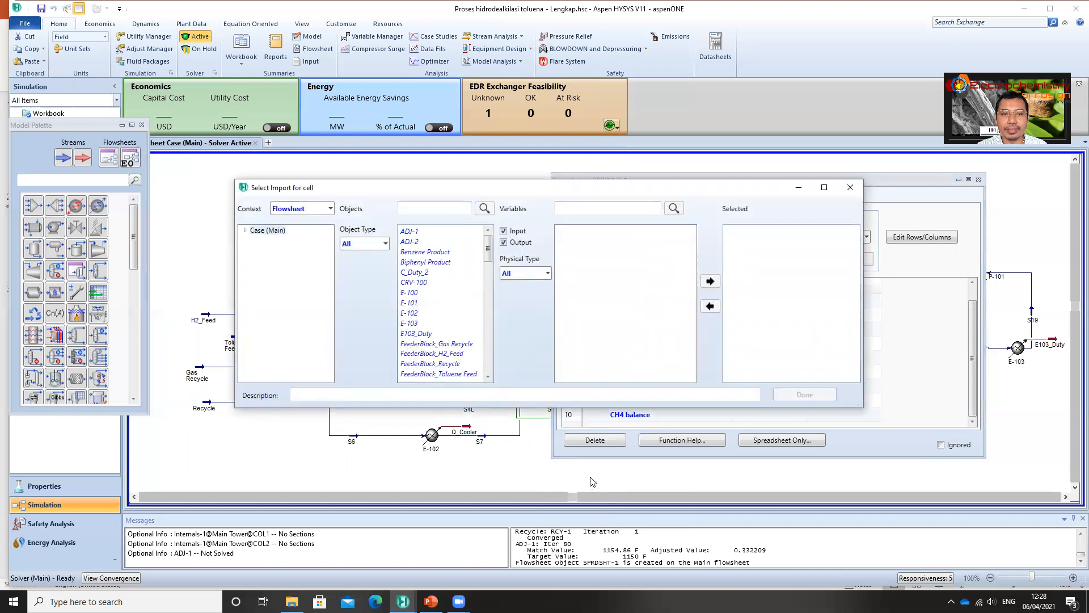
click(375, 245)
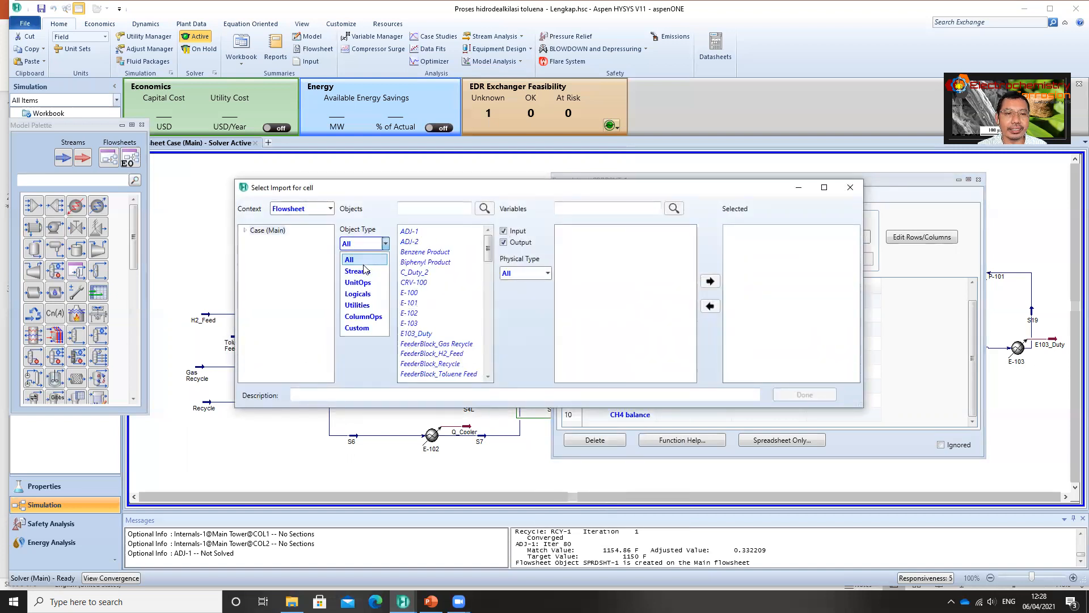
click(365, 272)
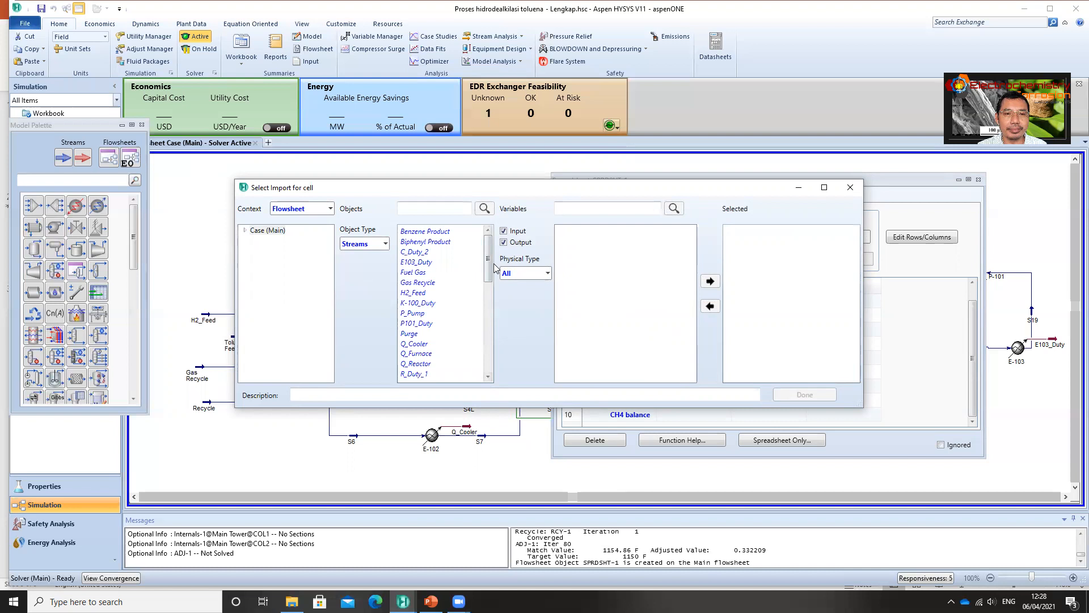
drag(490, 256, 489, 325)
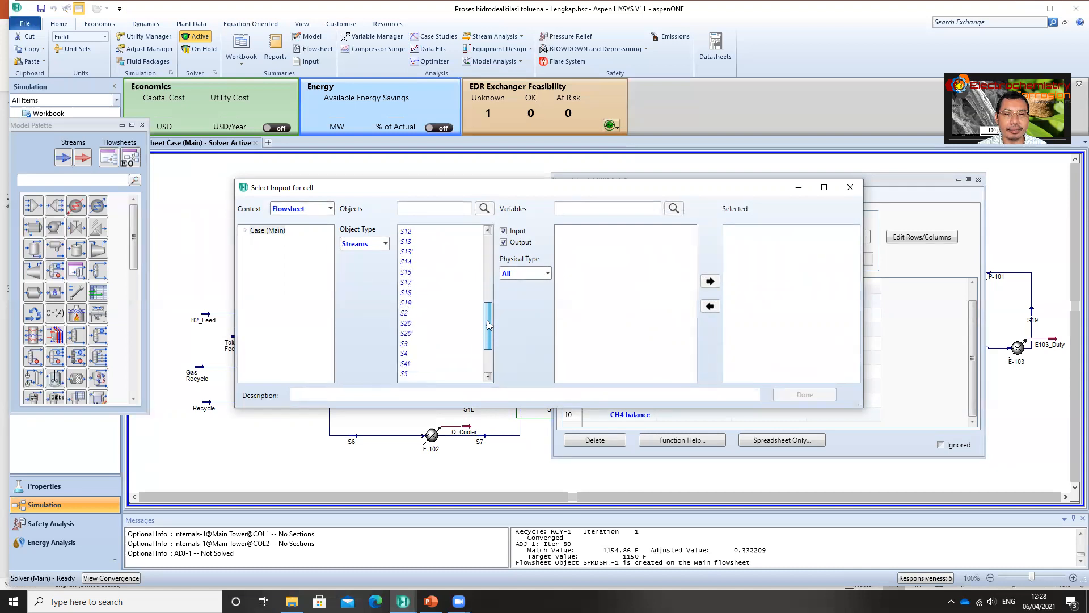
click(405, 345)
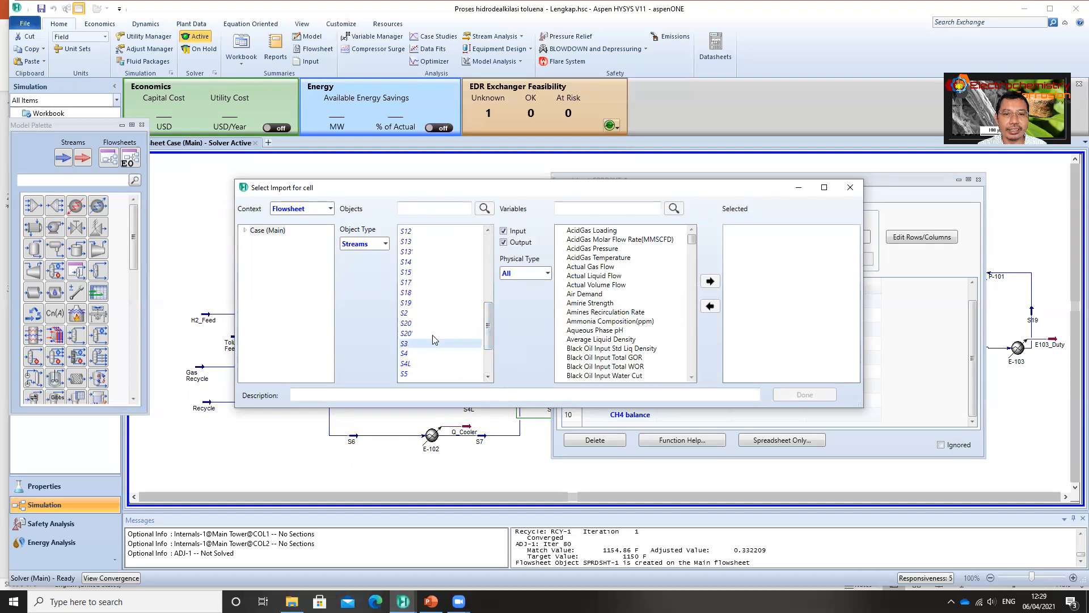
drag(692, 241, 677, 296)
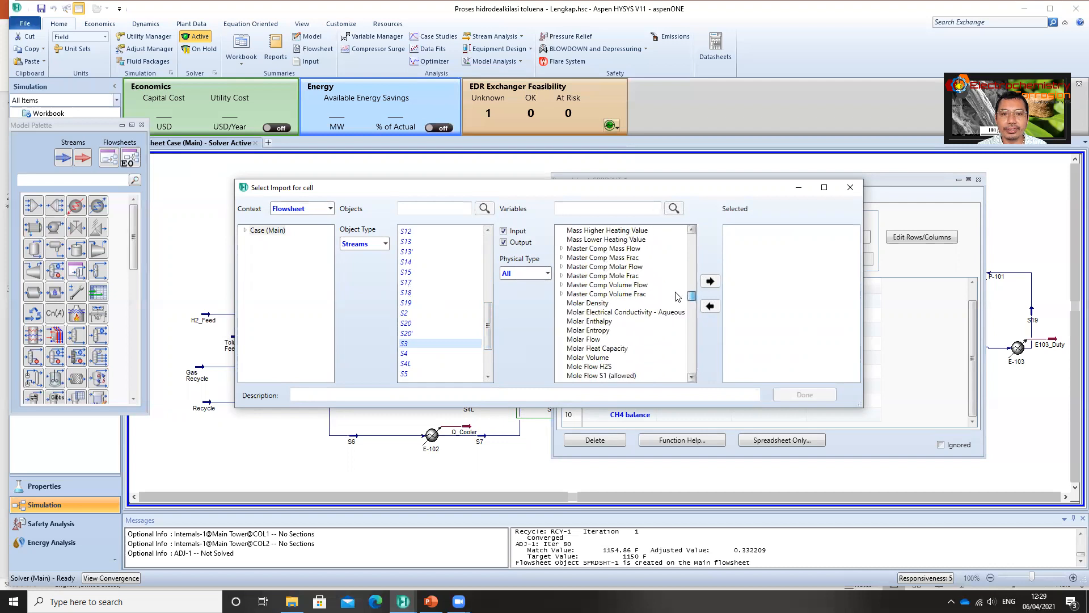
click(562, 249)
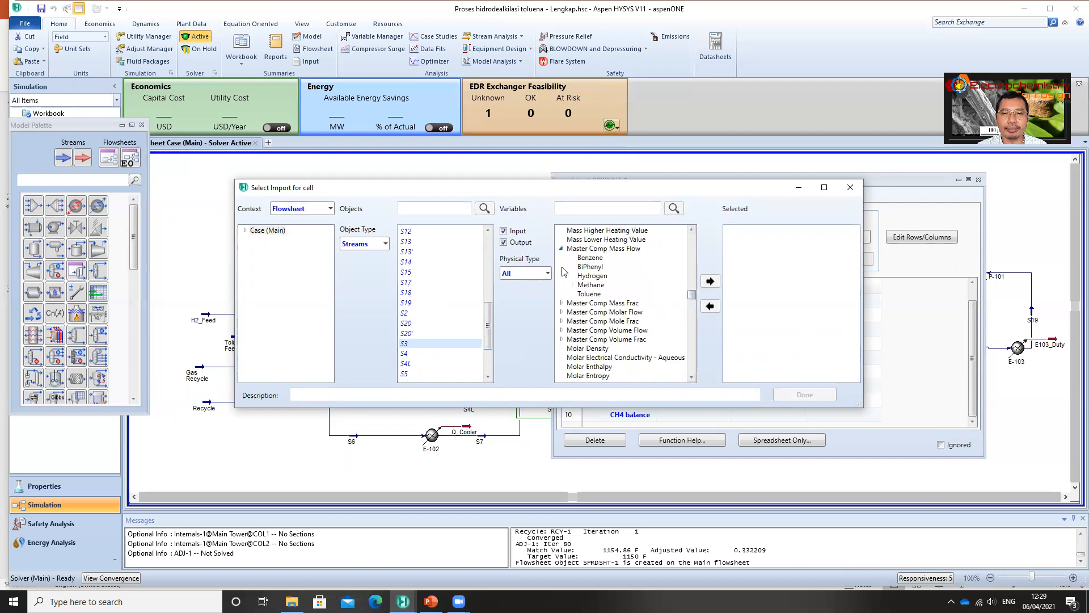
click(595, 285)
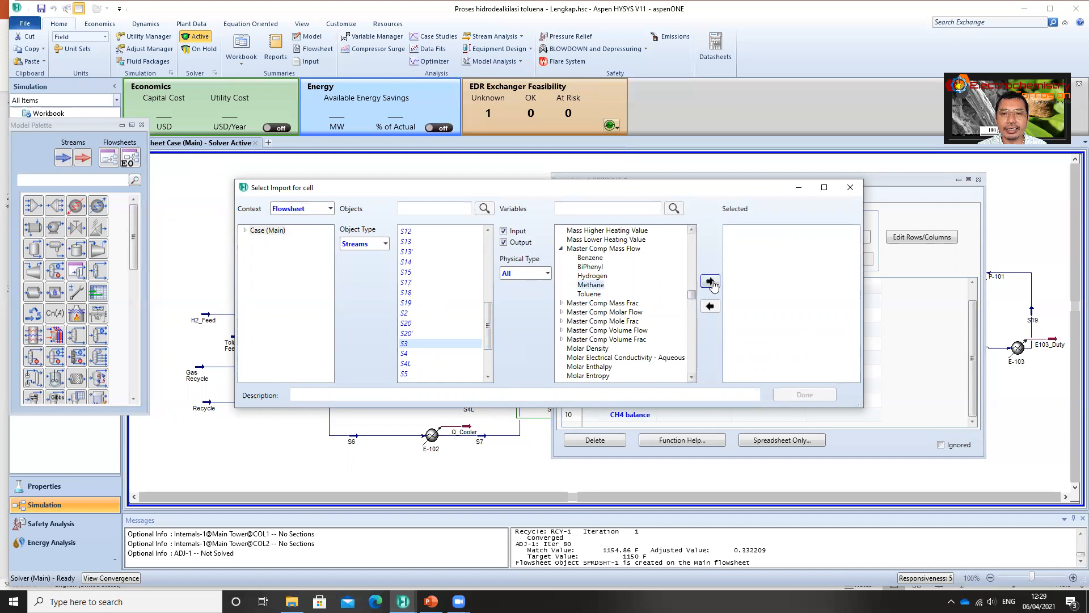
click(711, 282)
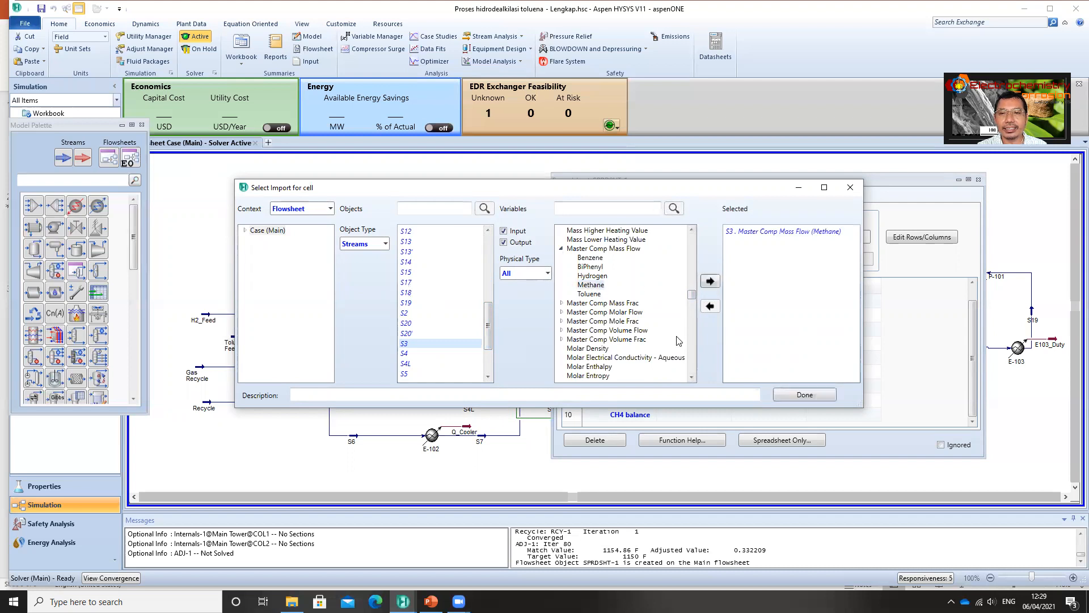
click(821, 398)
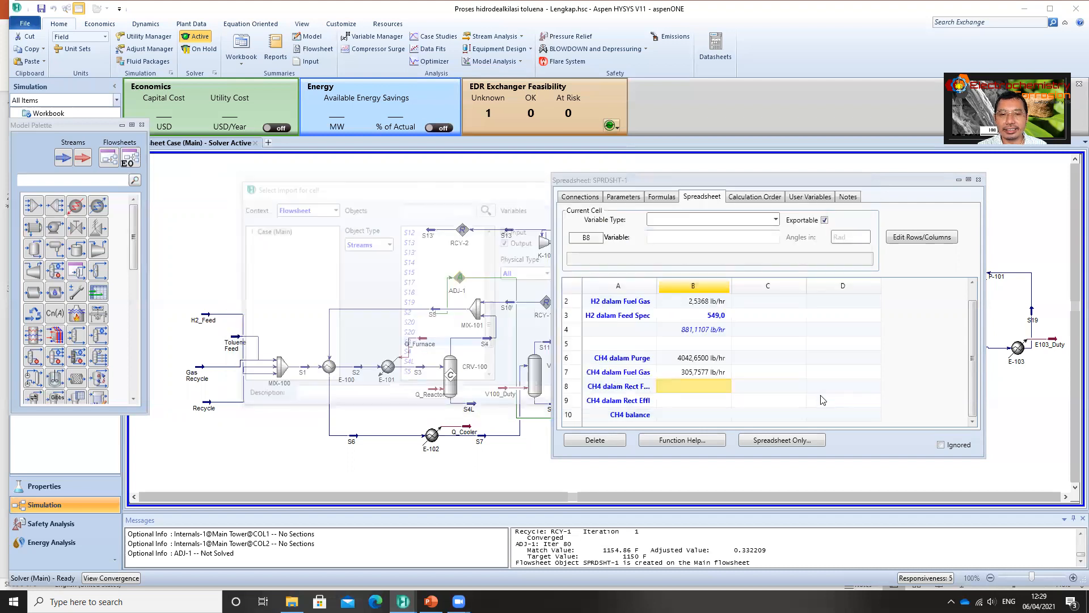
- Import stream S4's Master Comp Mass Flow of Methane into cell B9
click(684, 401)
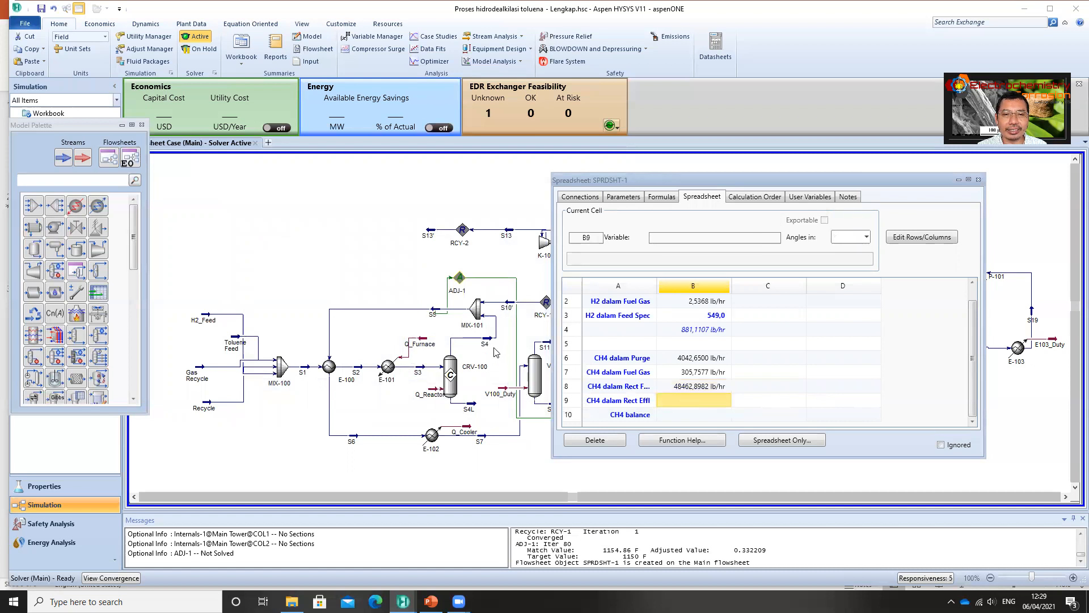
right_click(692, 399)
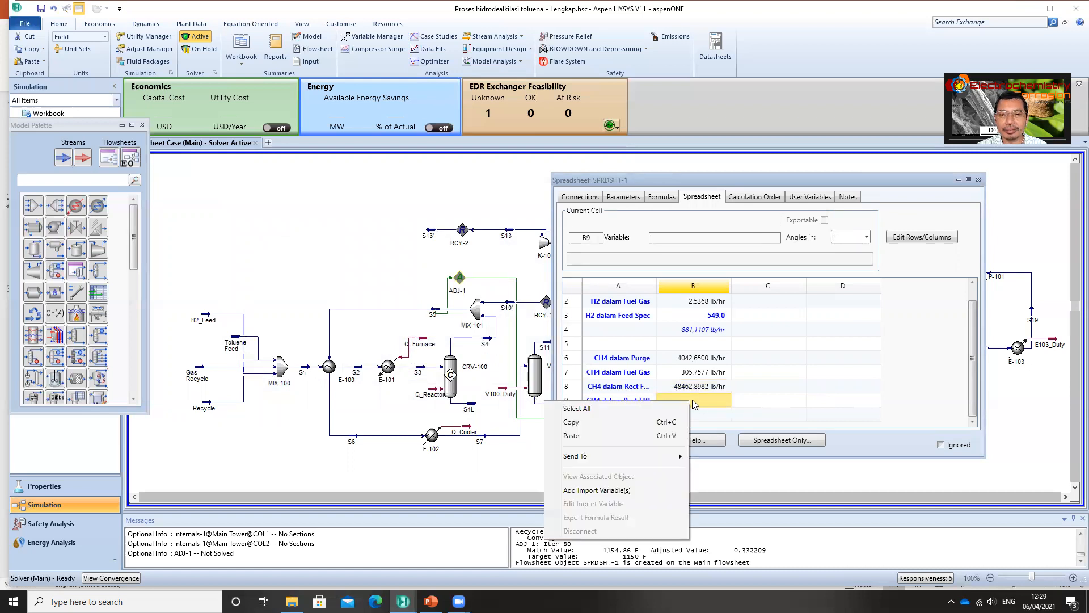
click(593, 491)
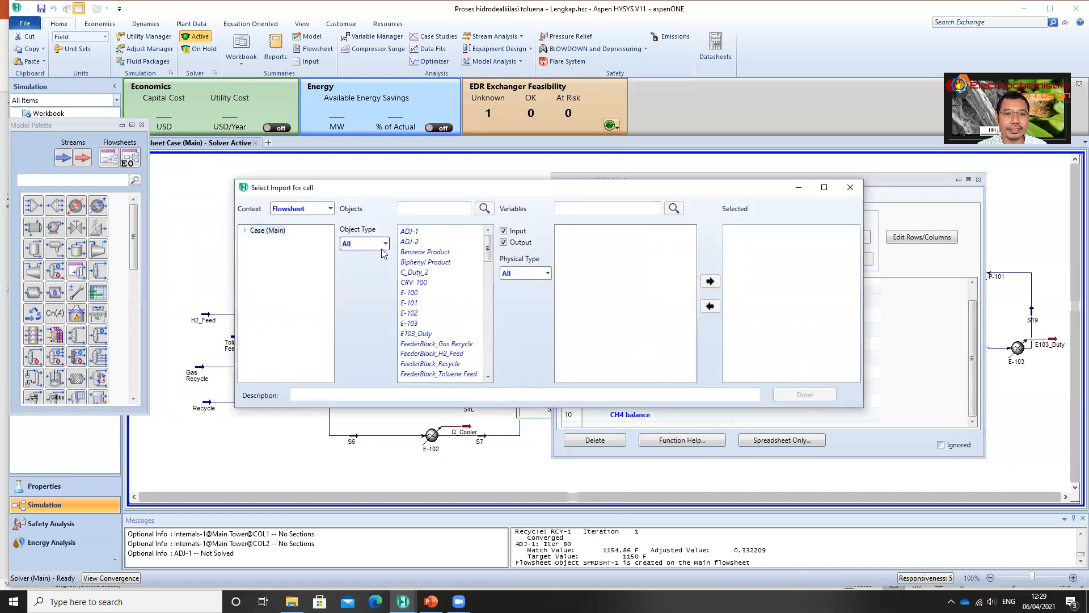
click(385, 244)
click(363, 265)
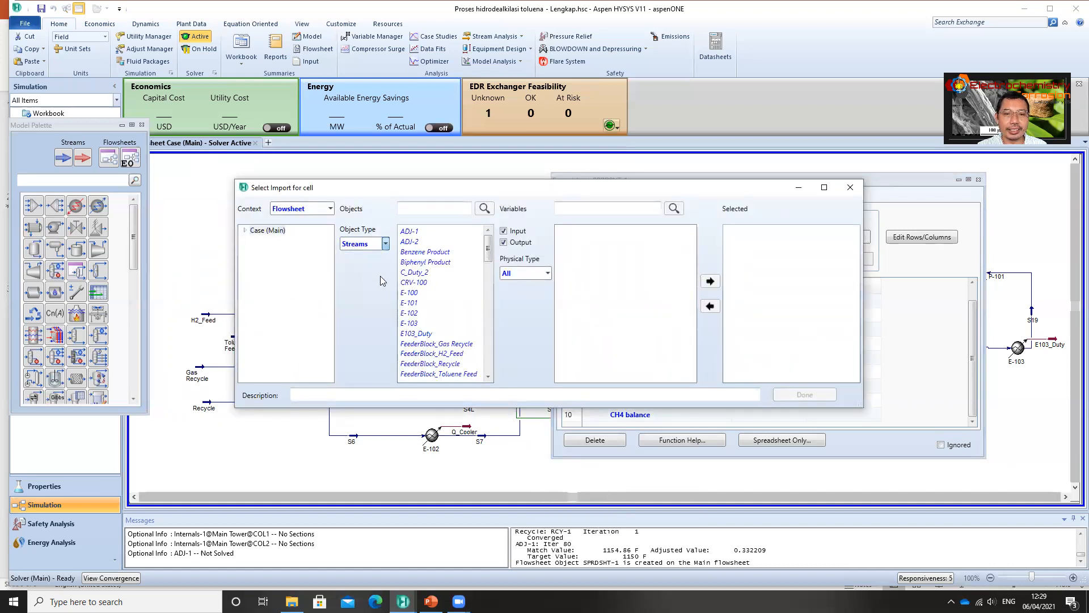
drag(491, 270, 490, 347)
click(405, 313)
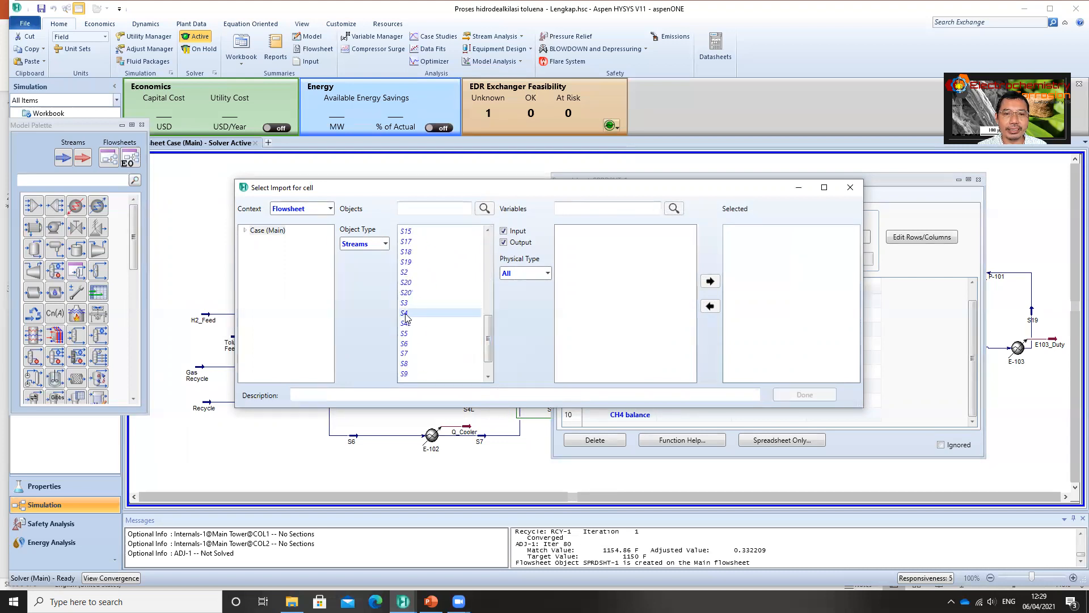
drag(692, 243, 682, 282)
scroll(624, 286, down, 10)
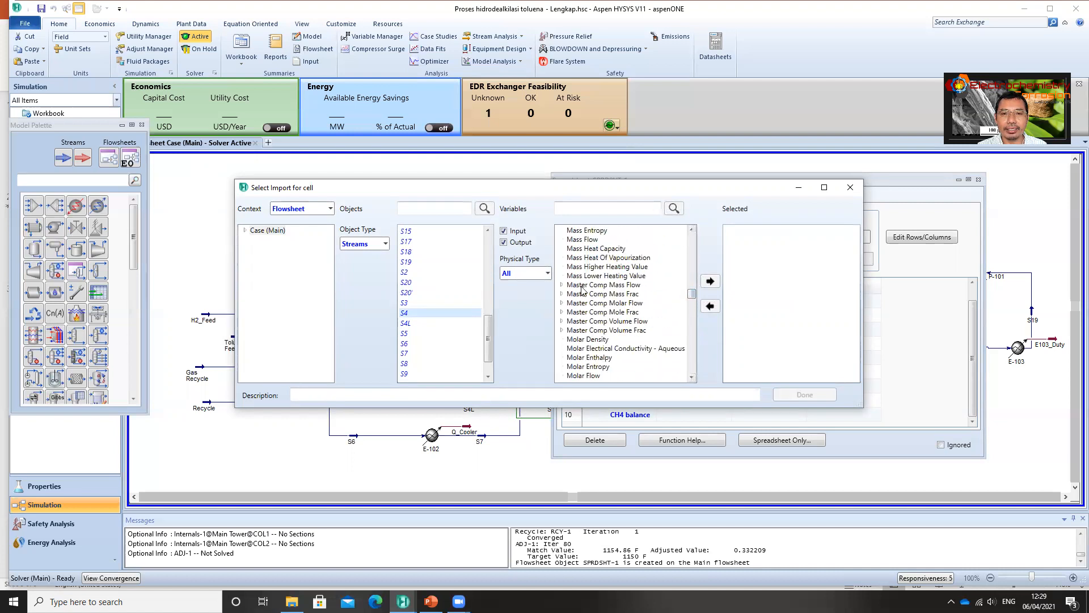
click(561, 285)
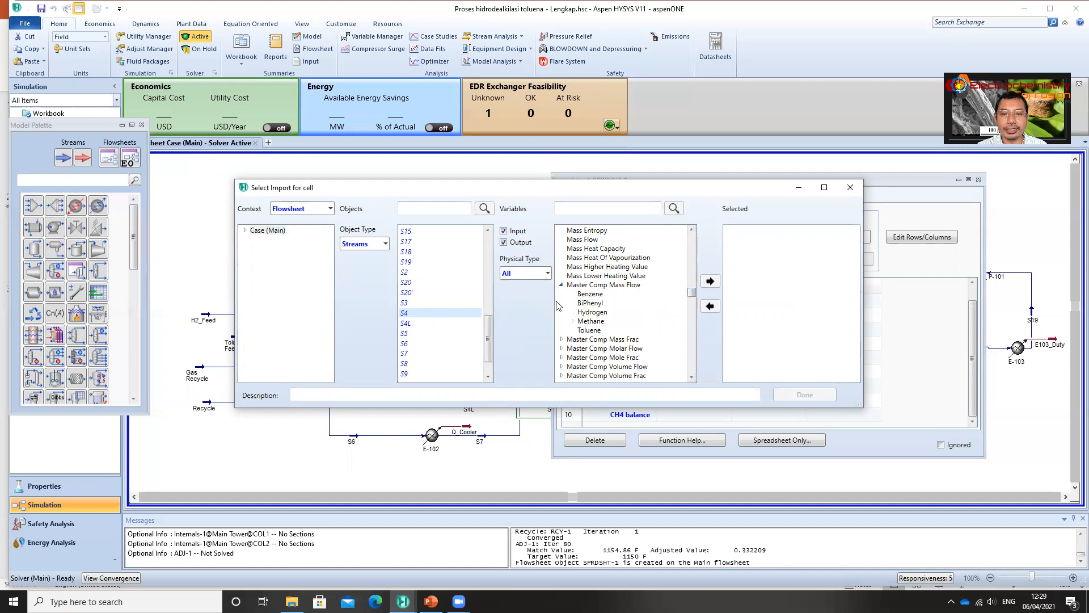
click(590, 321)
click(709, 282)
click(799, 394)
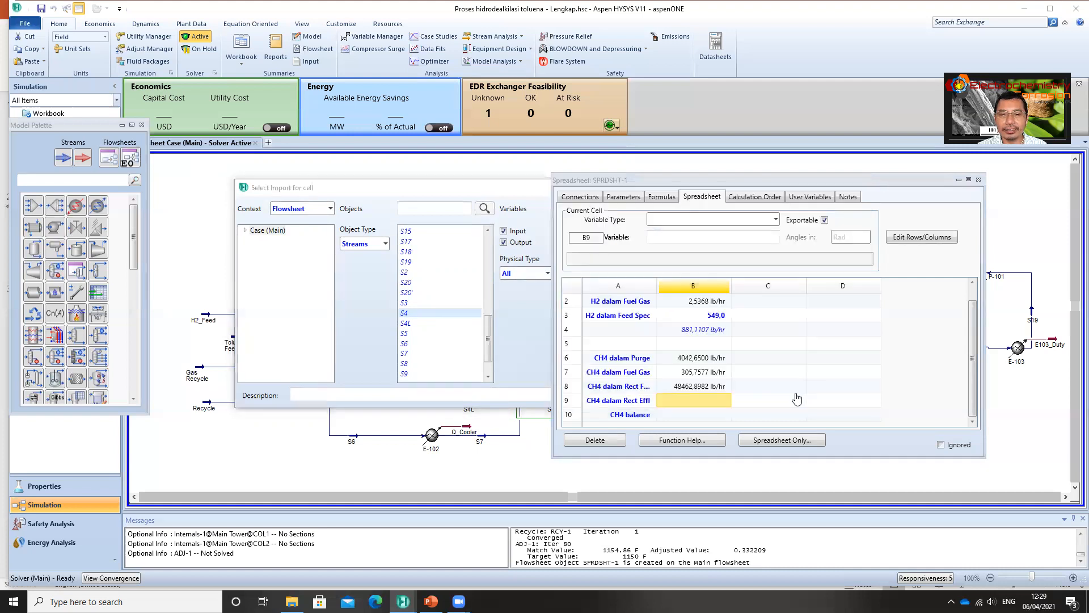
- Enter the CH4 balance formula +B9-B8-B7-B6 in cell B10
click(707, 417)
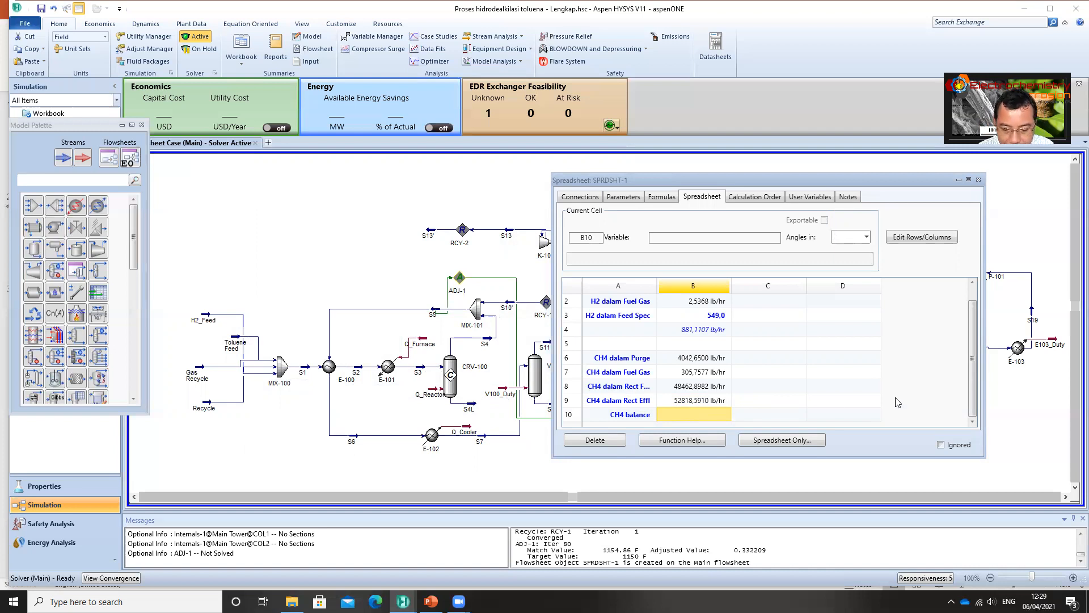
text(+B9-B8-B7-B6)
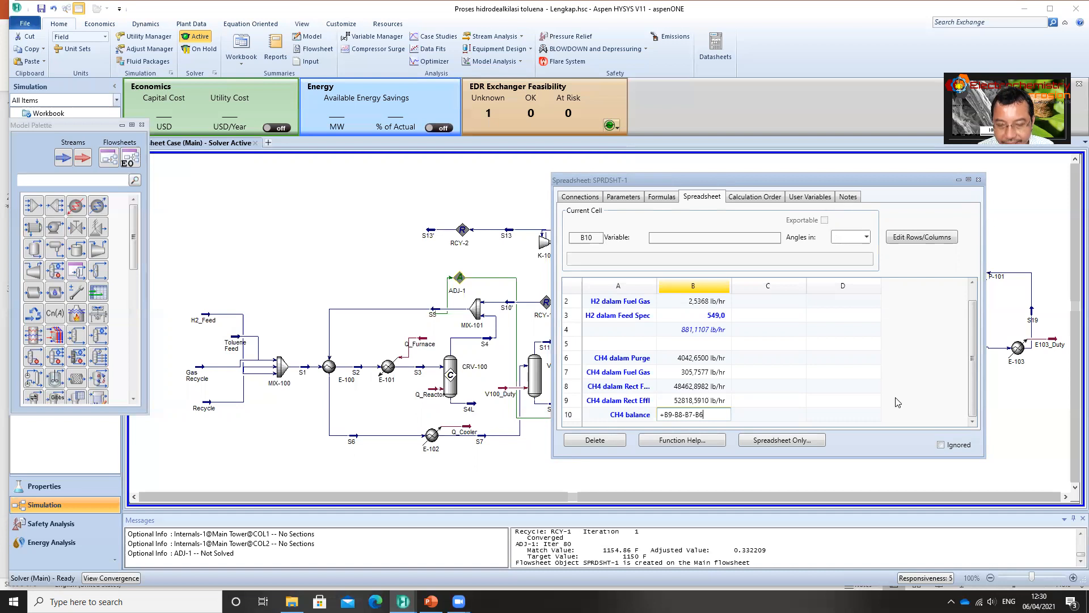
key(Return)
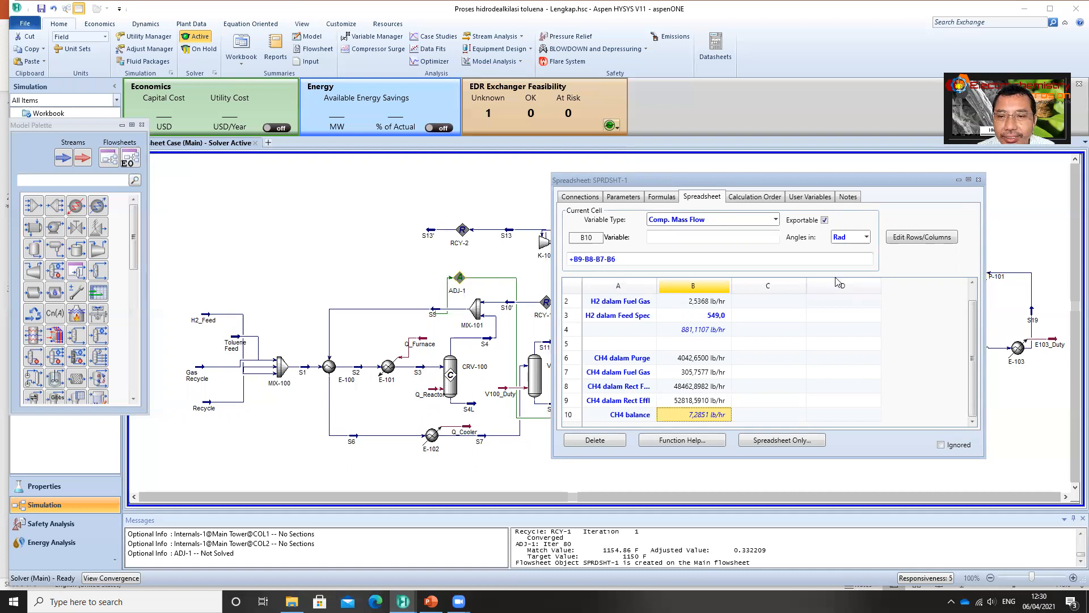
- Label cell C2 "H2 dalam Rect Fedd" and cell C3 "Tol dalam React Feed"
click(770, 303)
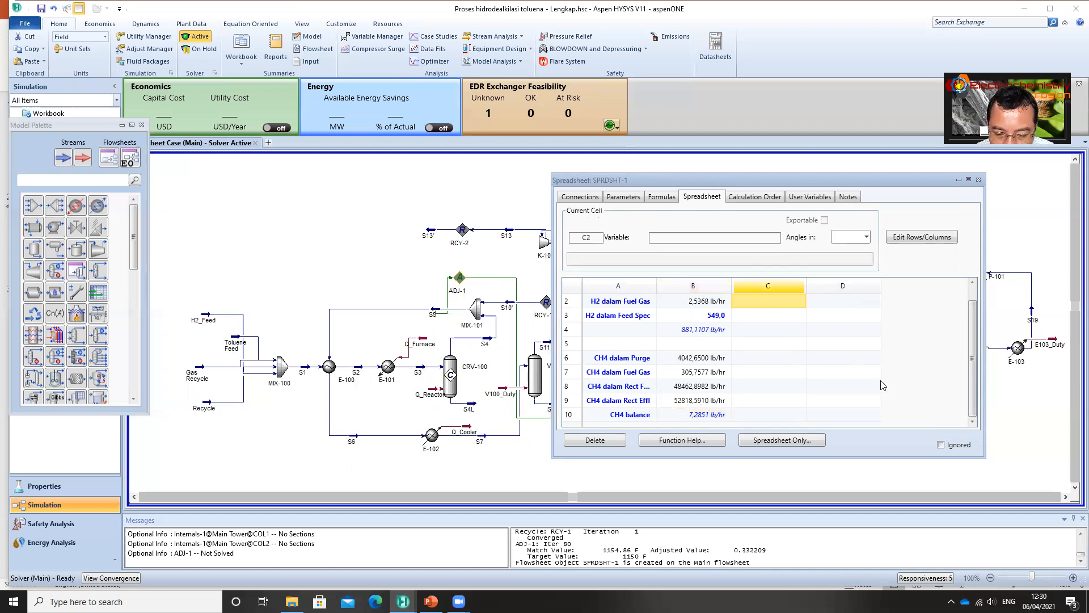
text(H)
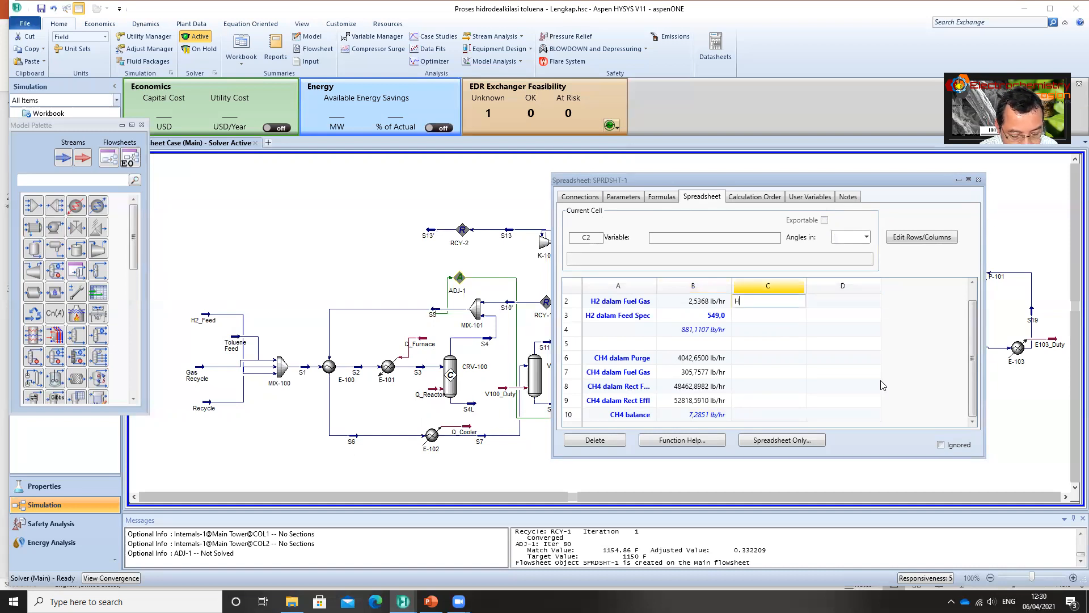
text(2 dalam Rect Fedd)
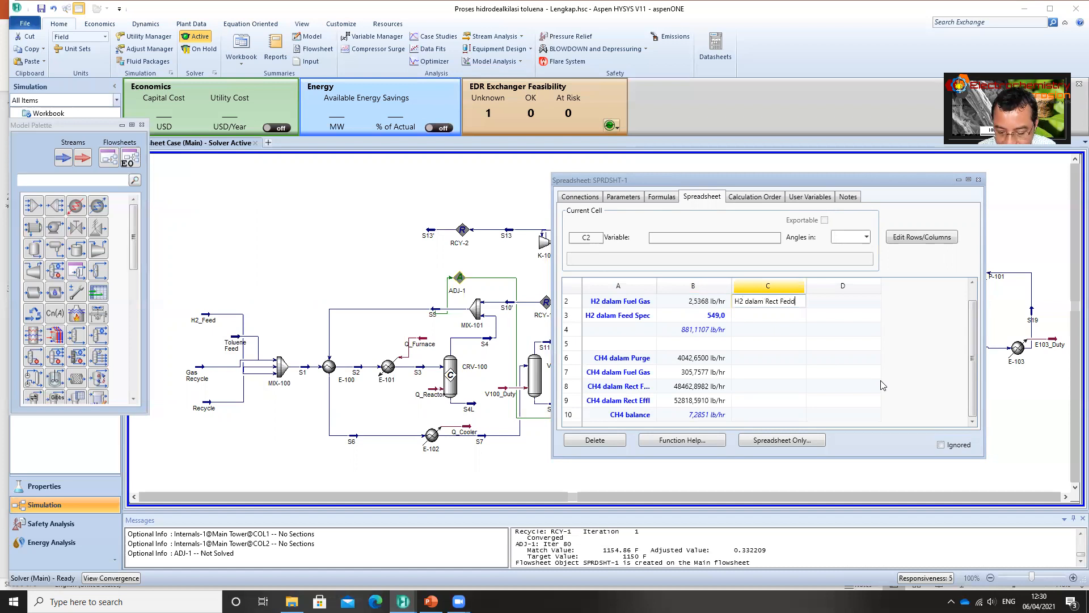
key(Return)
text(Tol dalam)
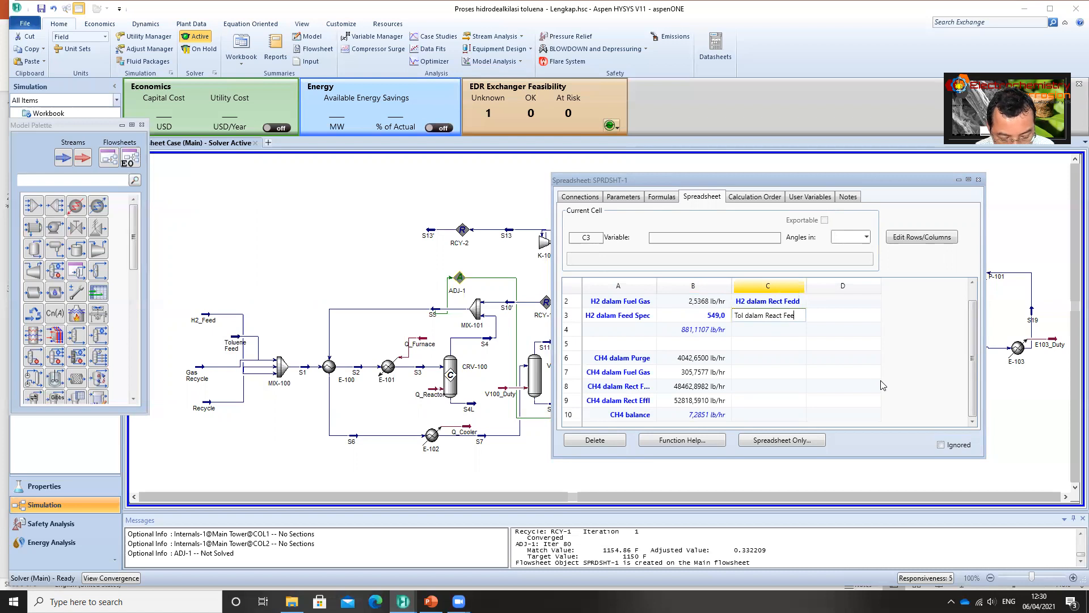
text(React Feed)
key(Return)
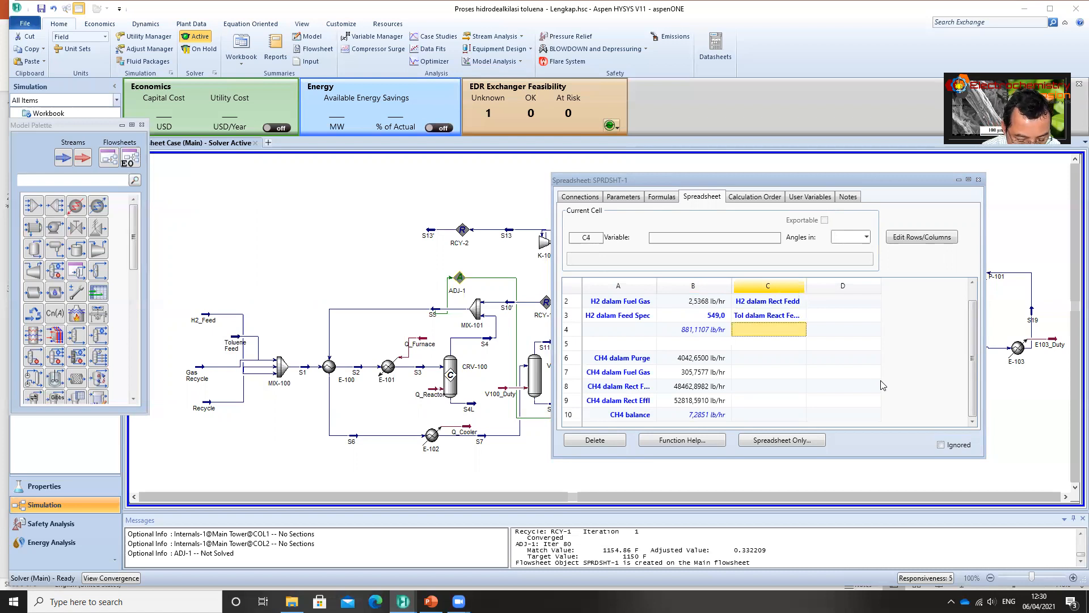
- Label cell C4 "H2/Tol Ratio"
text(H2/Tol Rat)
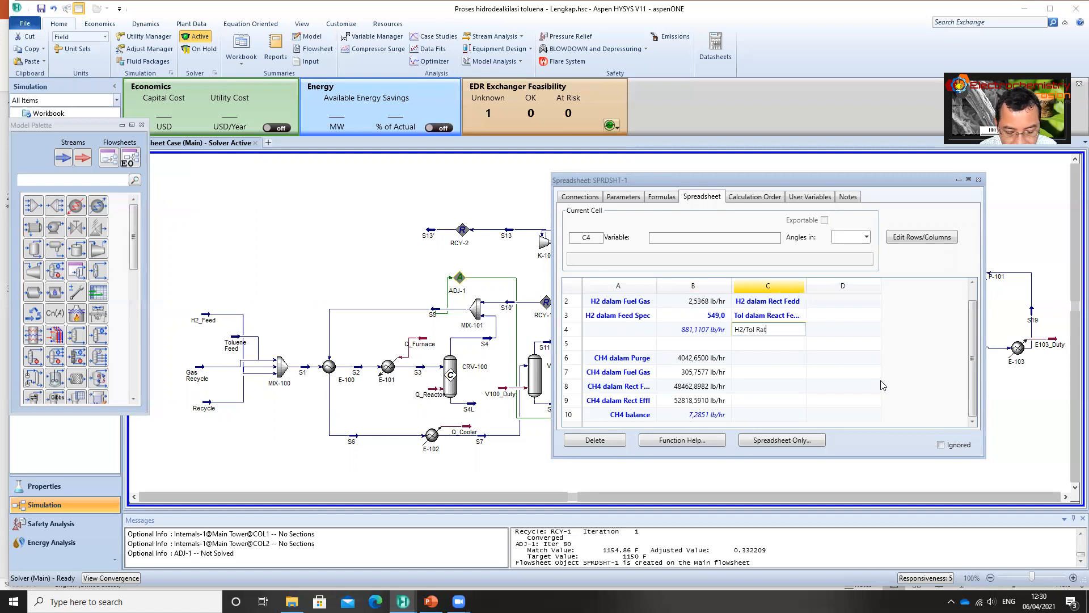
text(io)
key(Return)
- Import stream S3's Master Comp Molar Flow of Hydrogen into cell D2
key(Up)
key(Up)
key(Up)
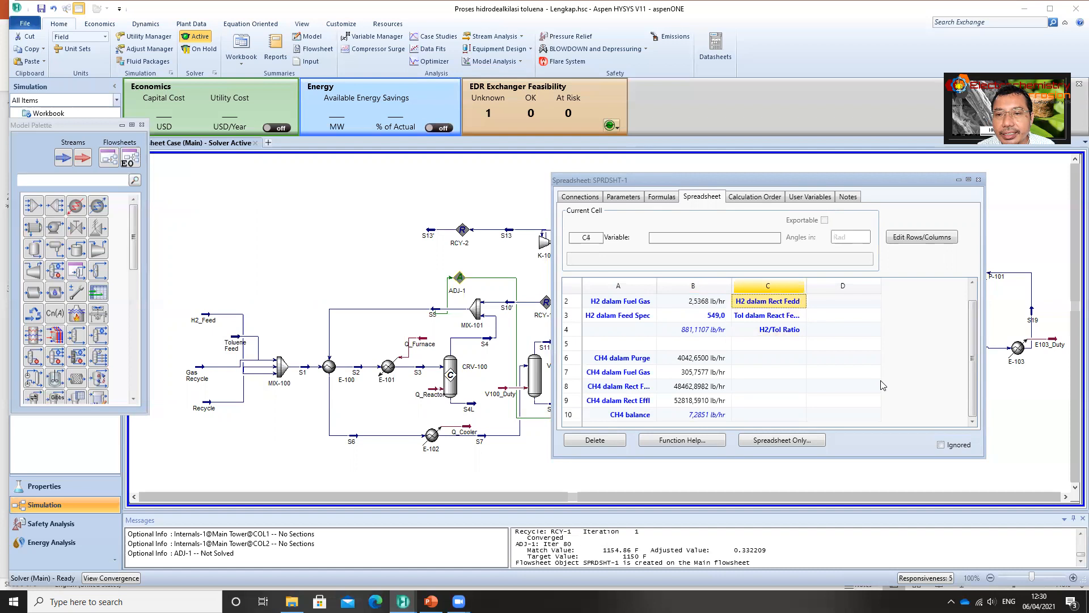
key(Right)
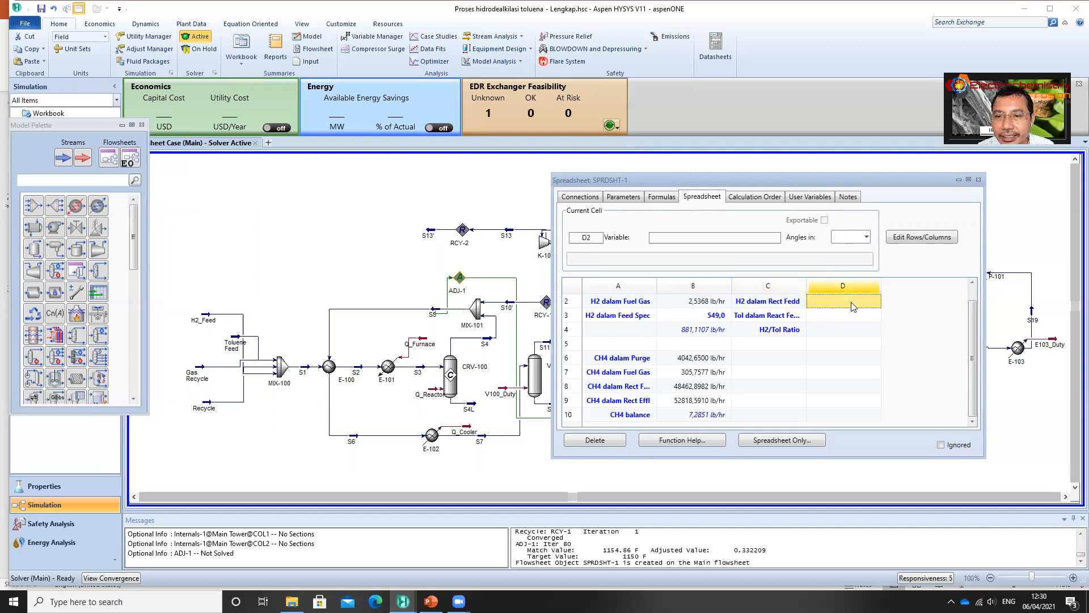
right_click(852, 307)
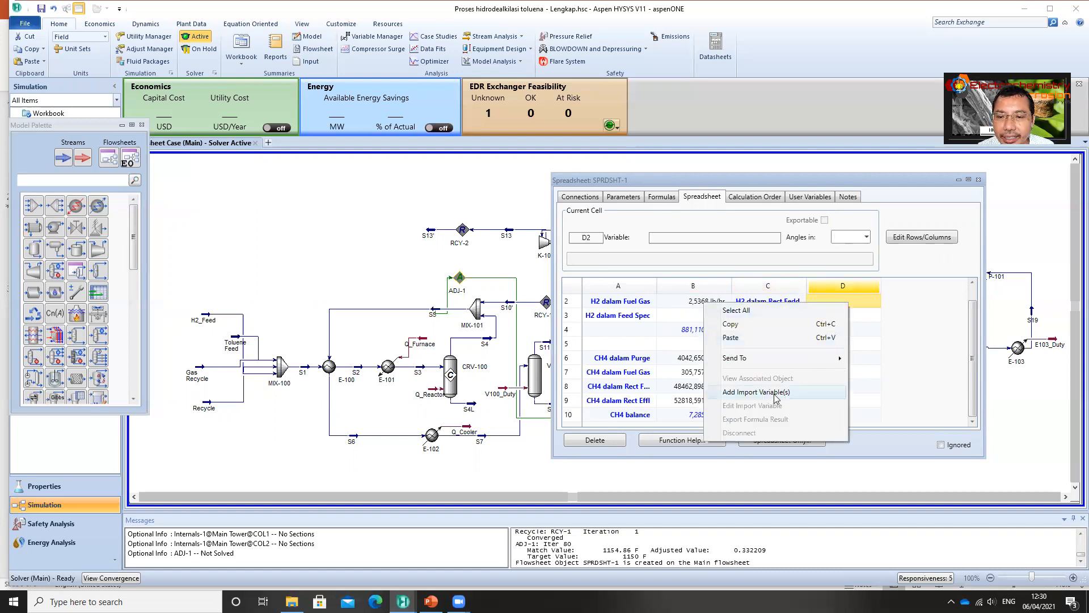
click(756, 392)
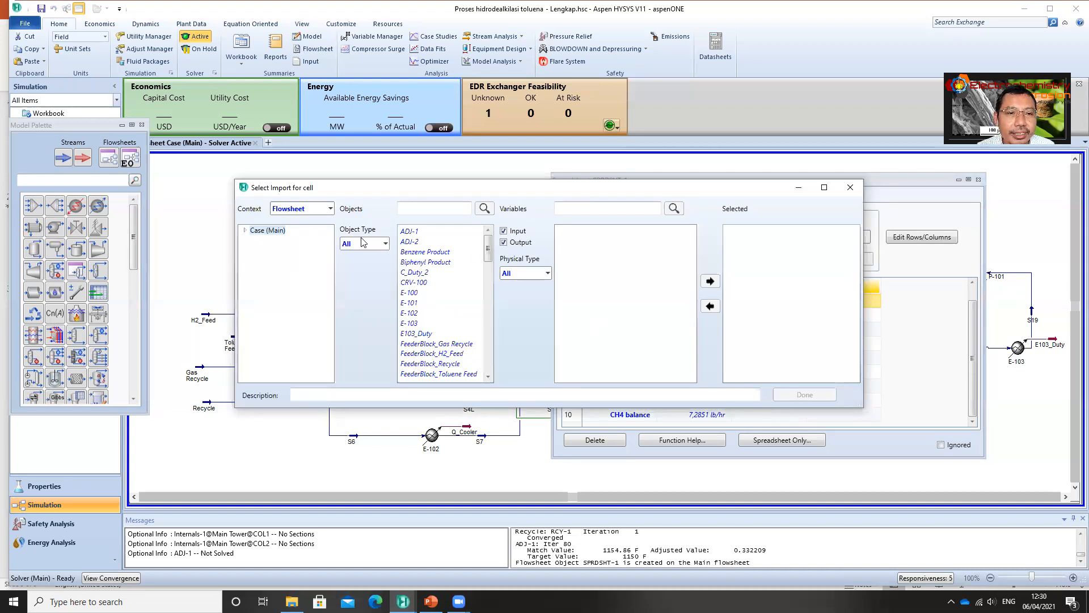
click(380, 244)
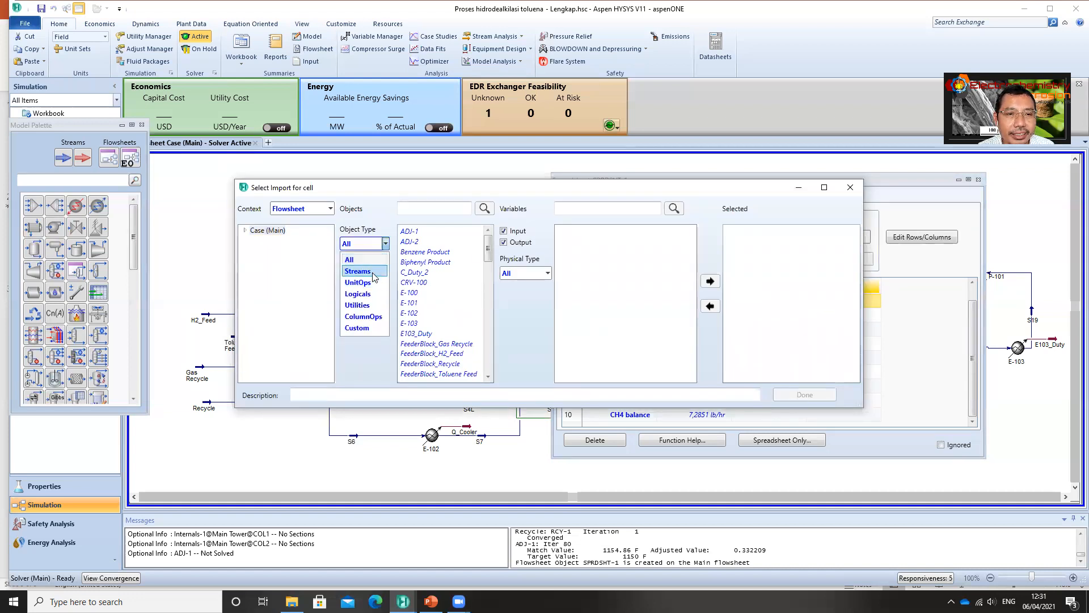
click(358, 261)
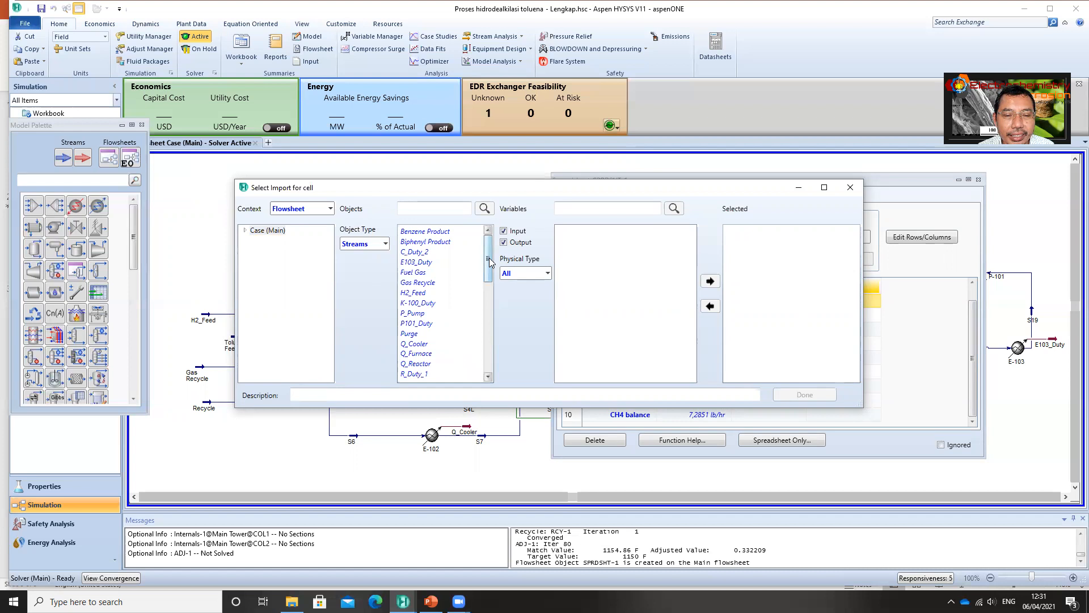
drag(491, 261, 483, 376)
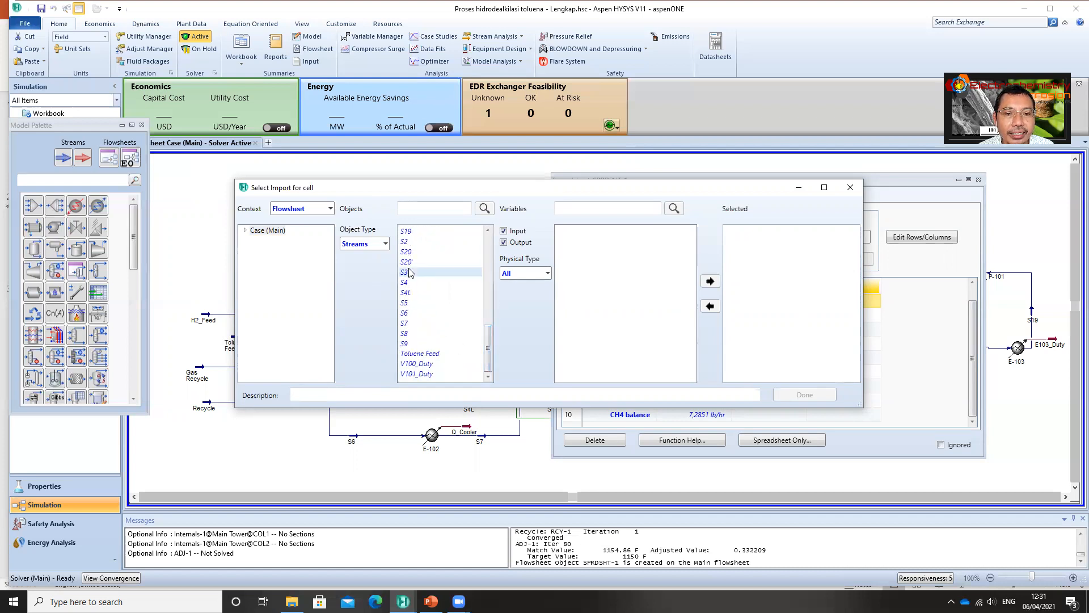
click(411, 273)
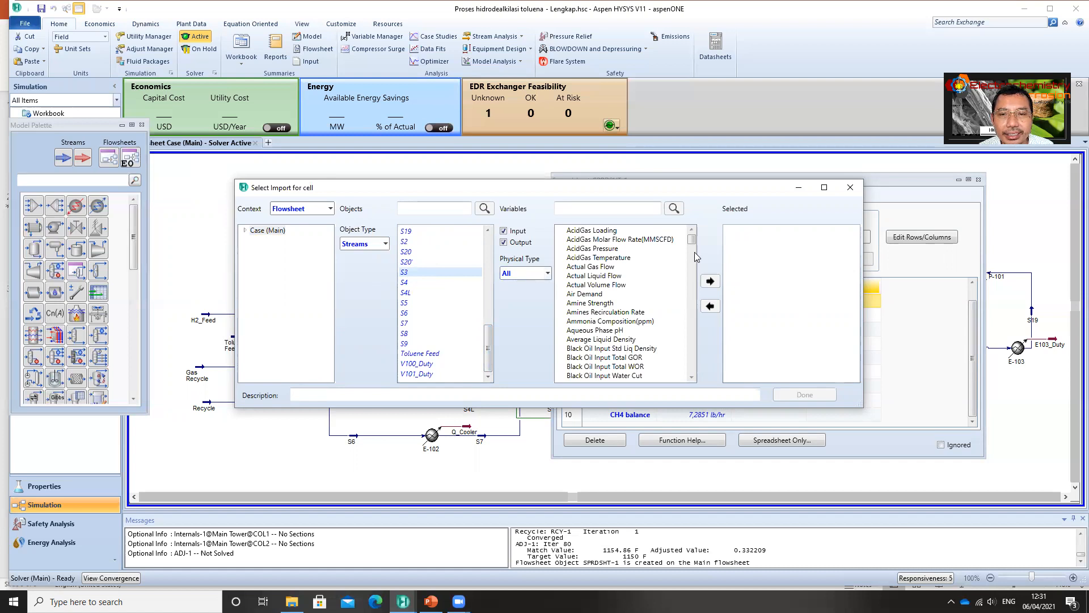
drag(692, 243, 687, 299)
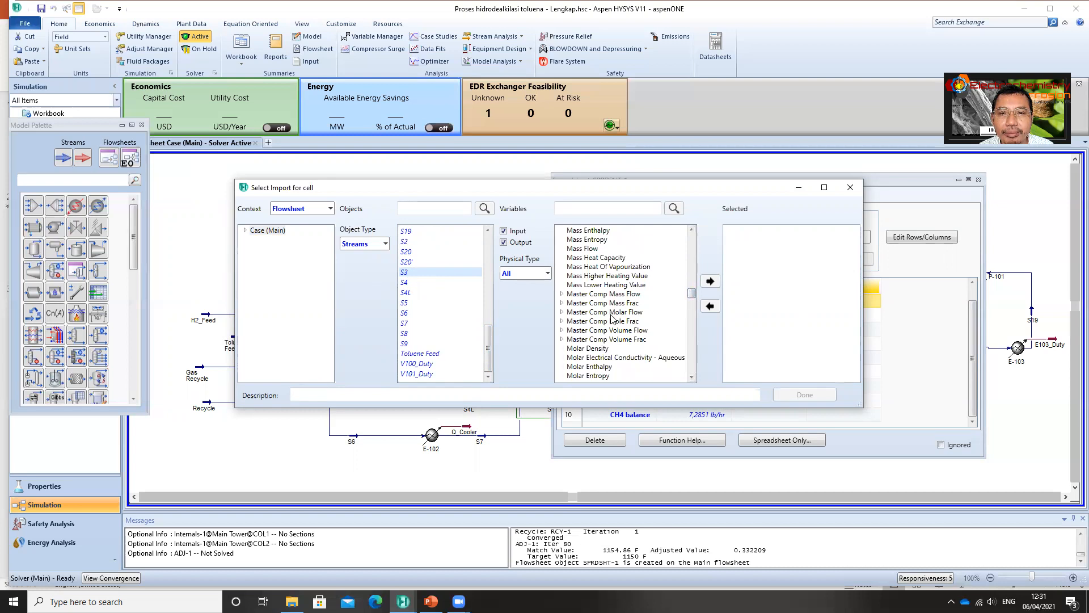
click(563, 314)
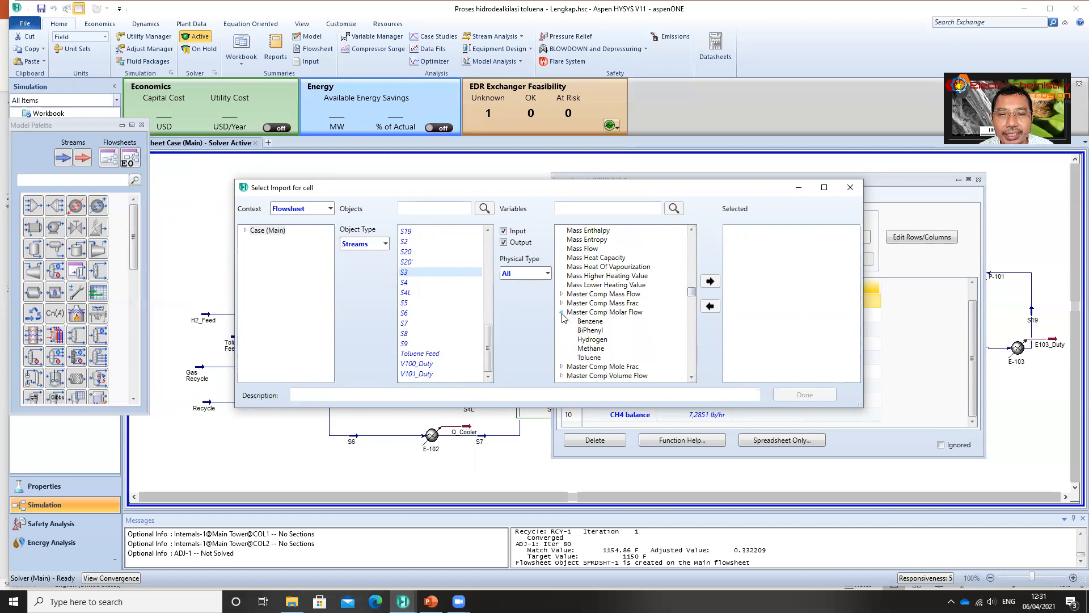
click(592, 340)
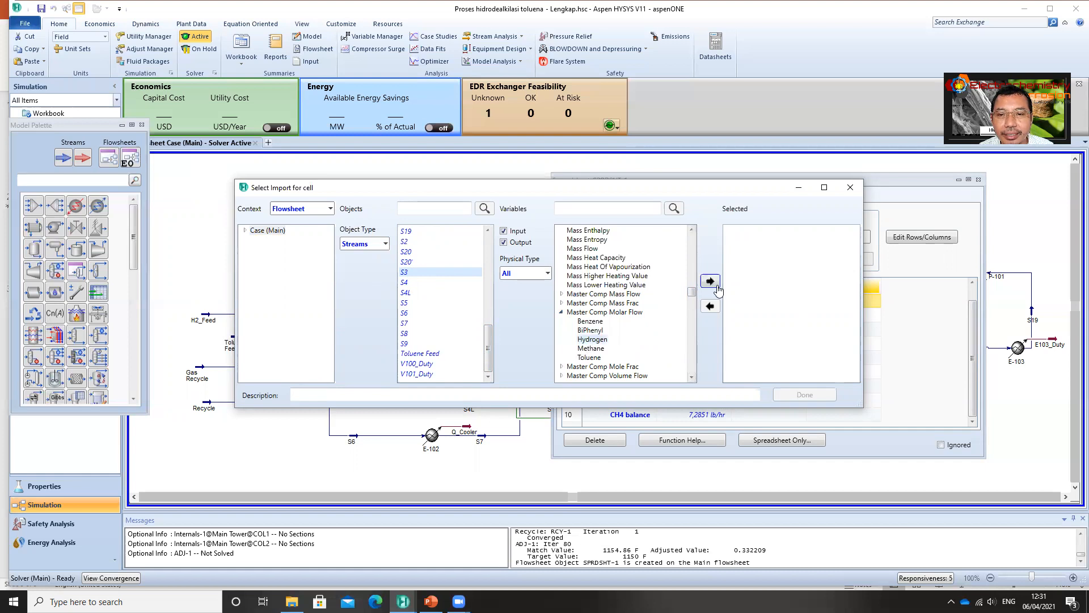
click(709, 281)
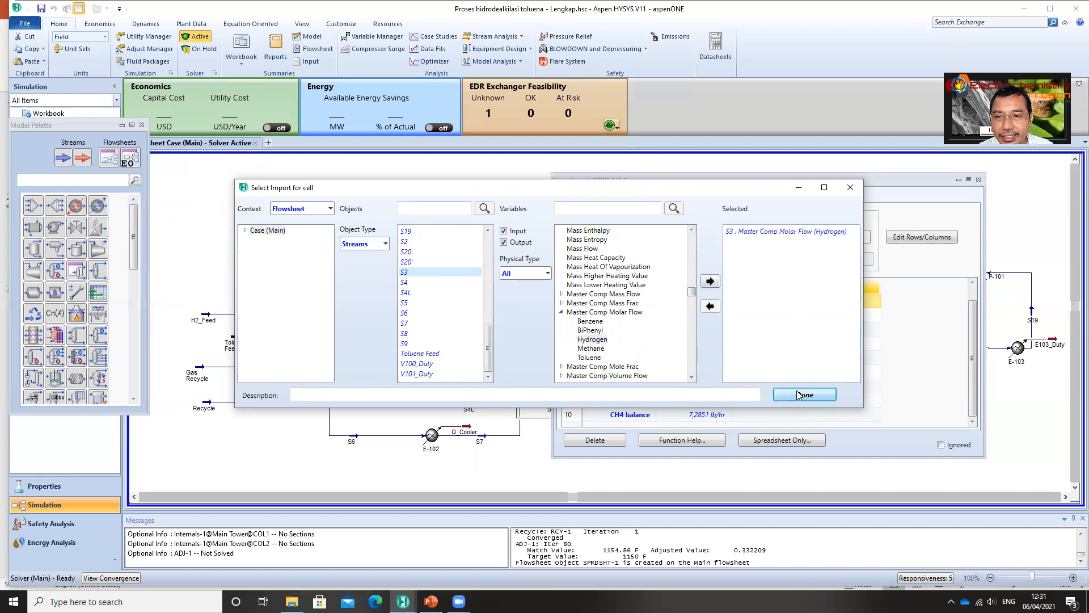
click(800, 396)
- Import stream S3's Master Comp Molar Flow of Toluene into cell D3
click(834, 321)
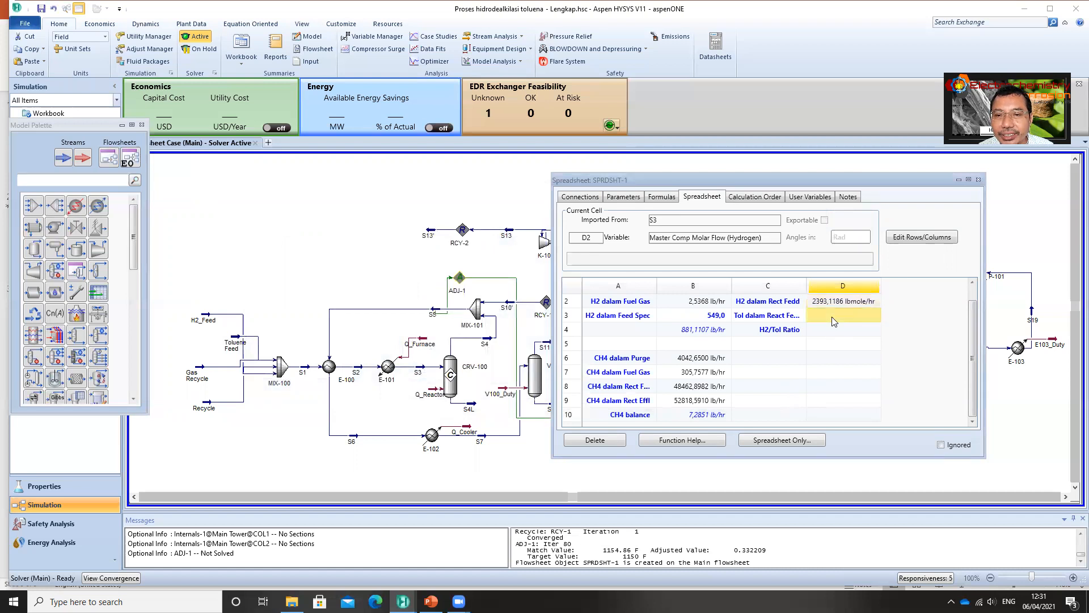
right_click(833, 314)
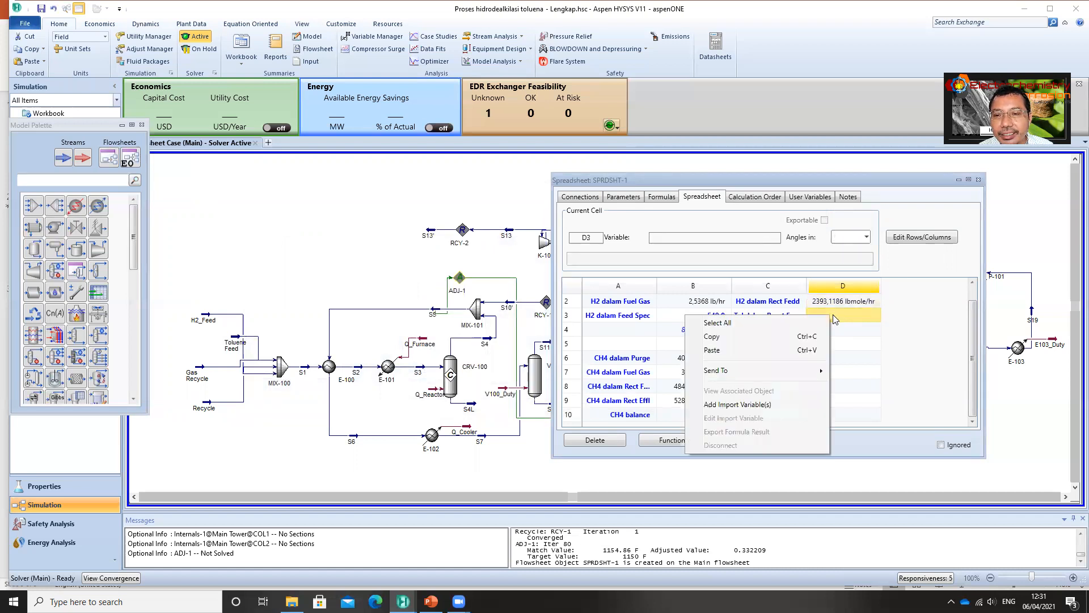
click(721, 404)
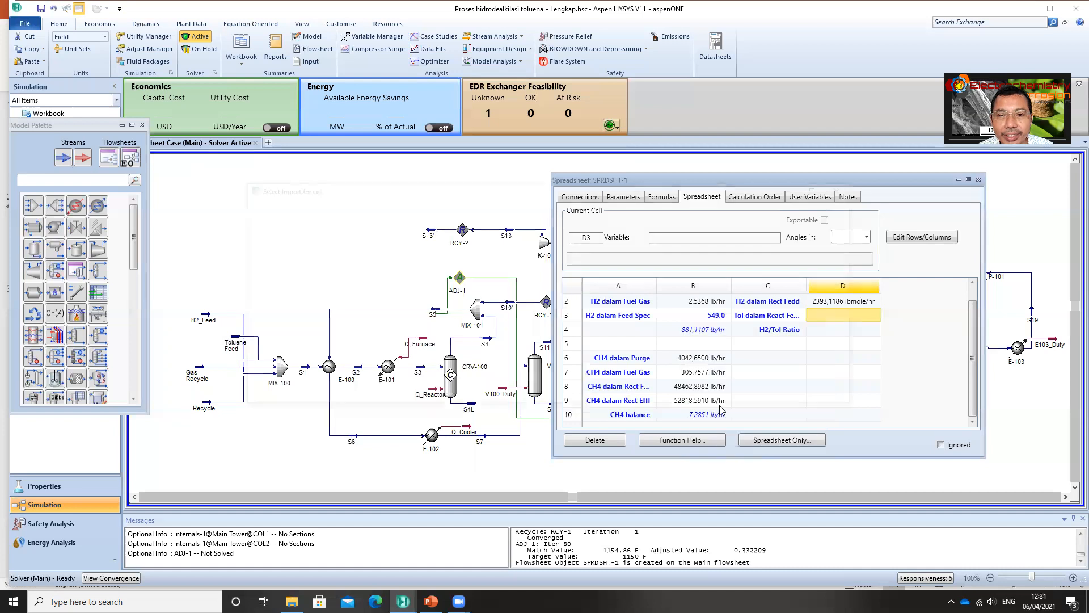
click(385, 244)
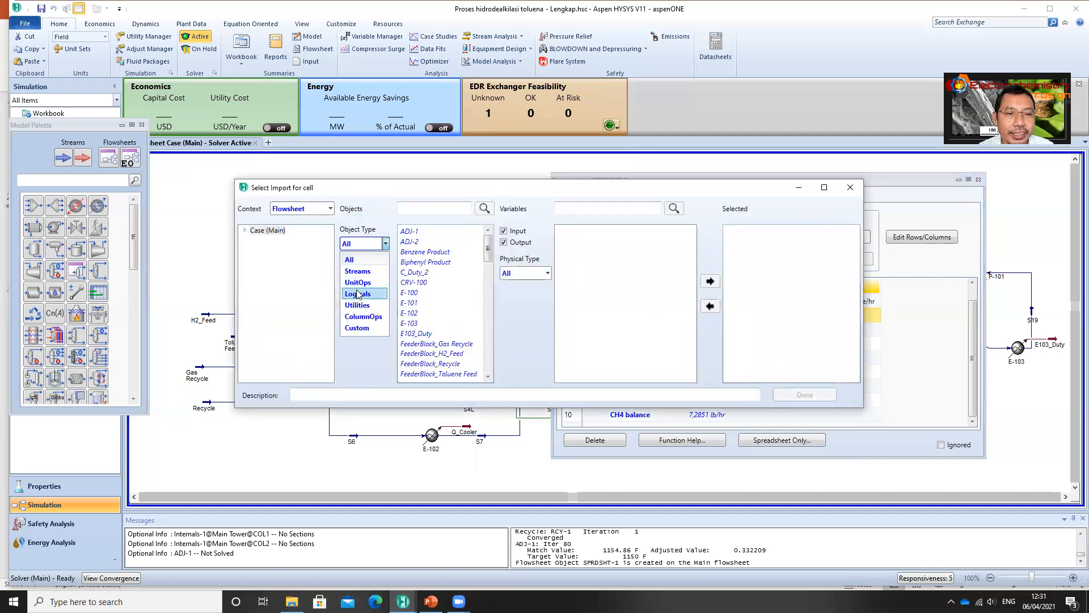
click(358, 271)
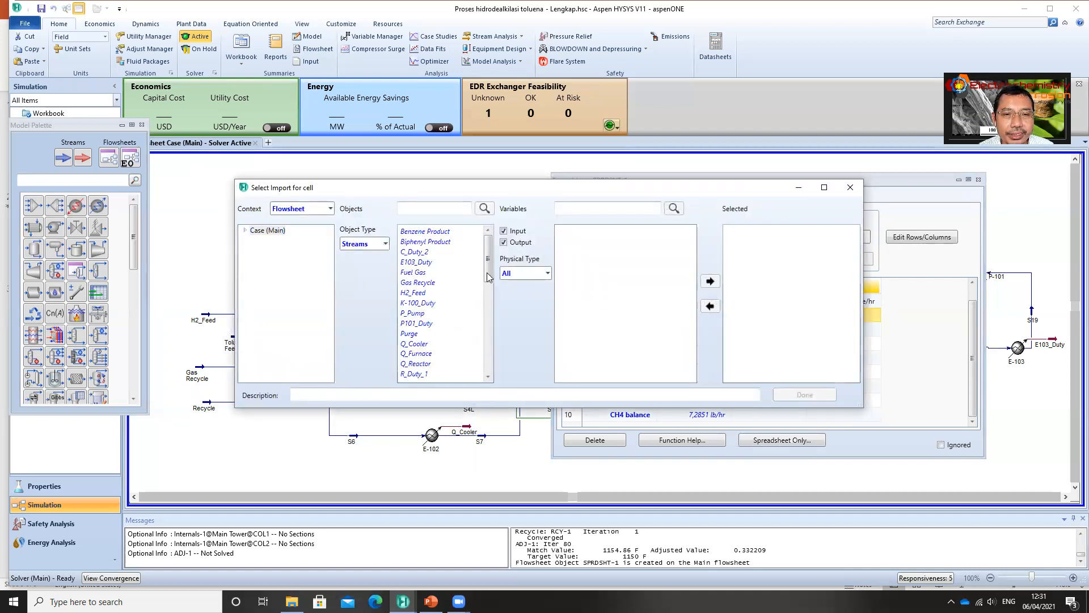
drag(492, 262, 481, 341)
click(404, 314)
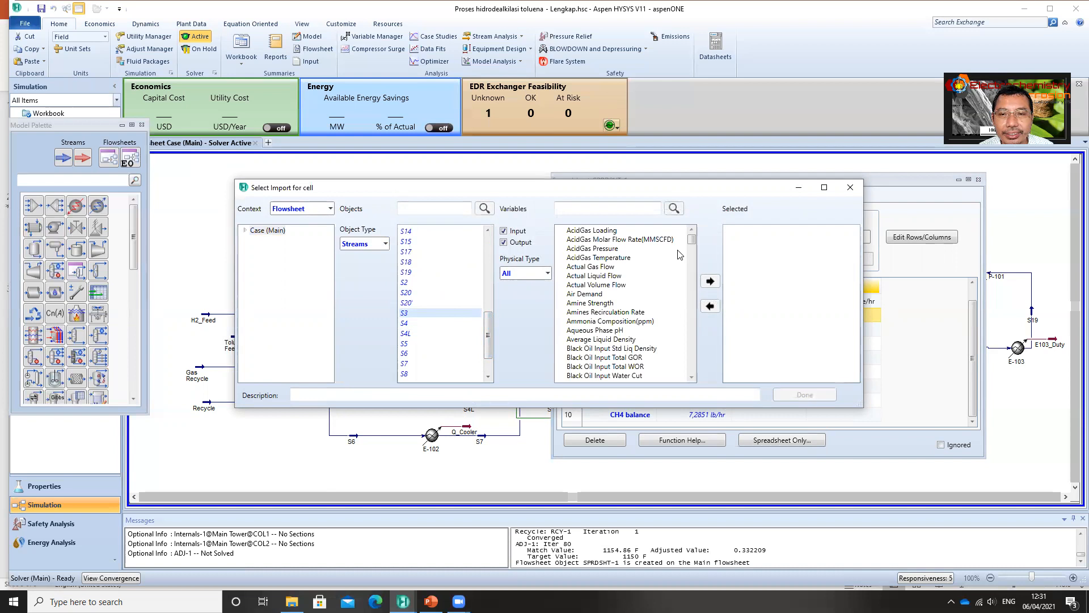
drag(692, 244, 693, 300)
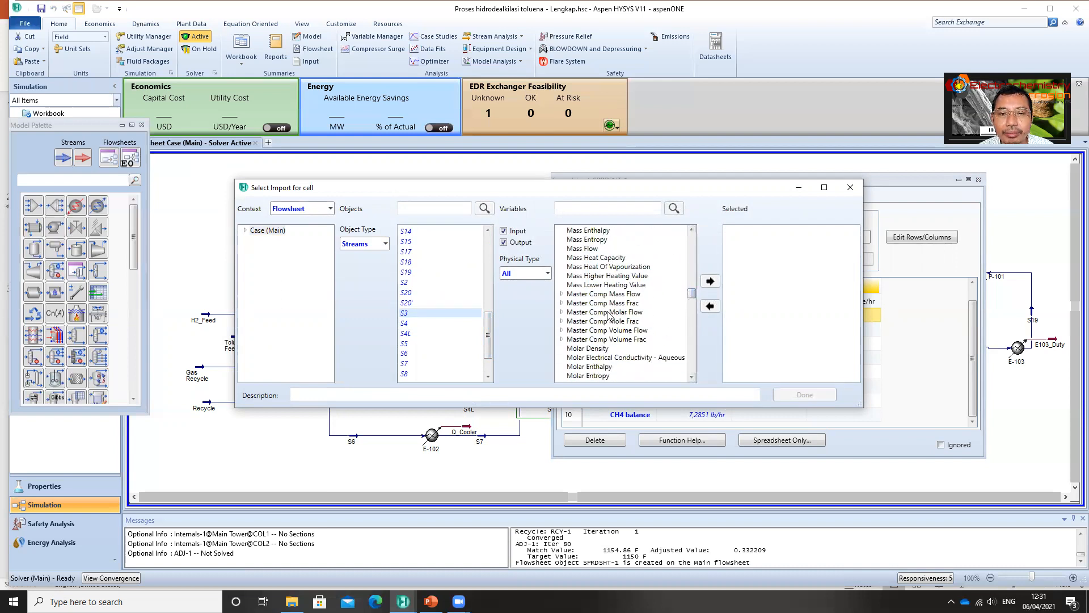
click(562, 312)
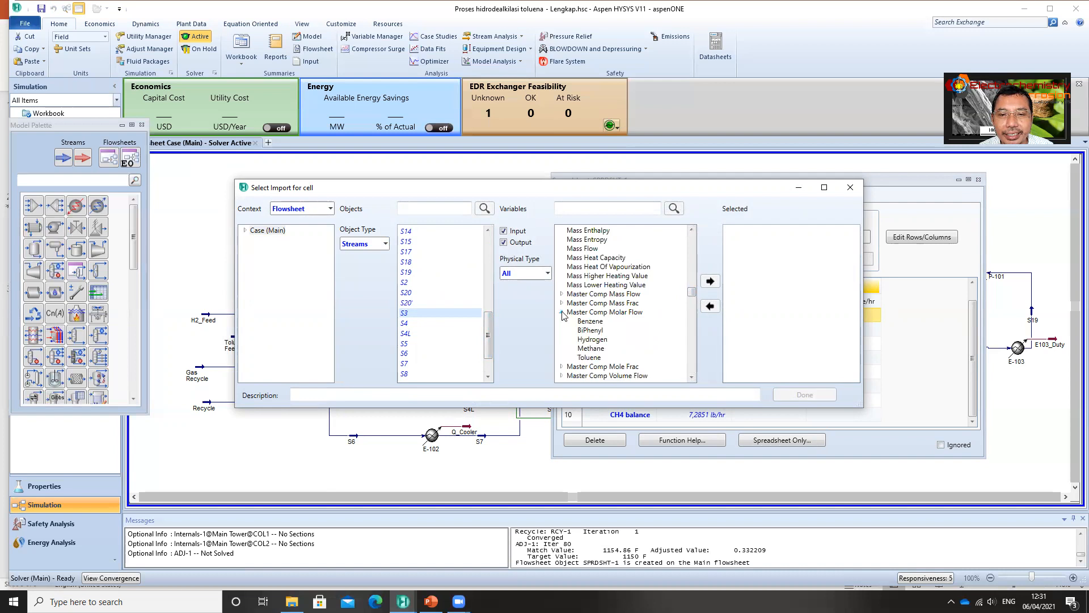
click(584, 358)
click(711, 282)
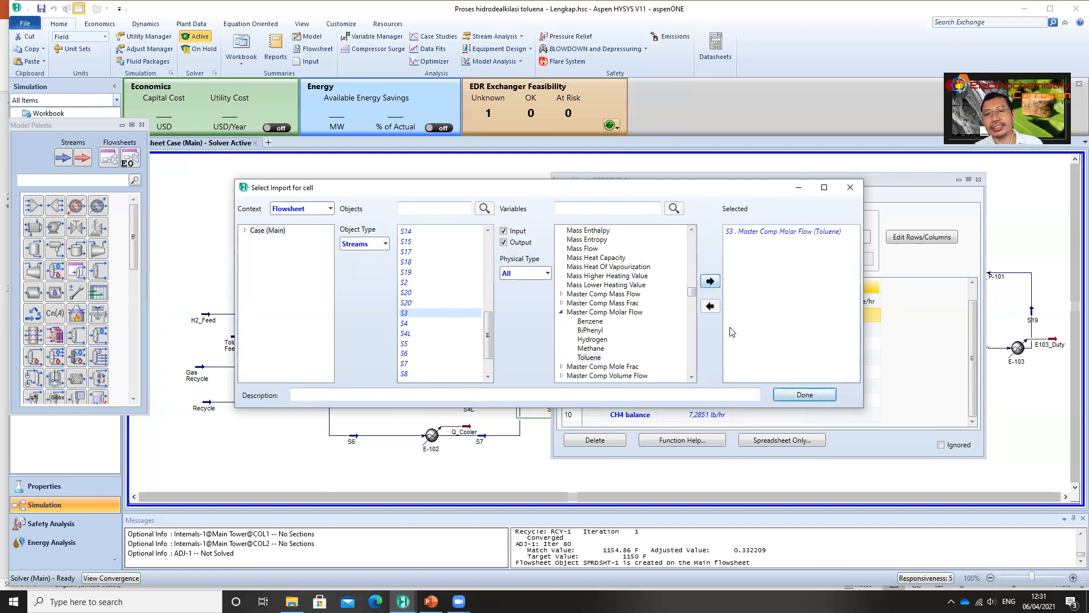
click(800, 395)
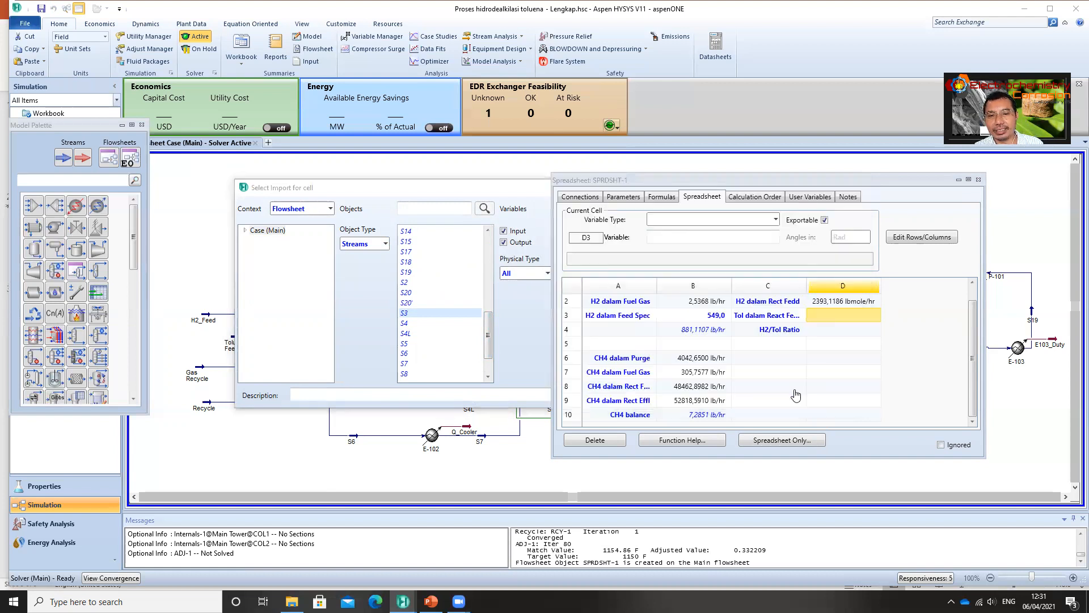
- Enter the H2/toluene ratio formula +D2/D3 in cell D4
click(851, 331)
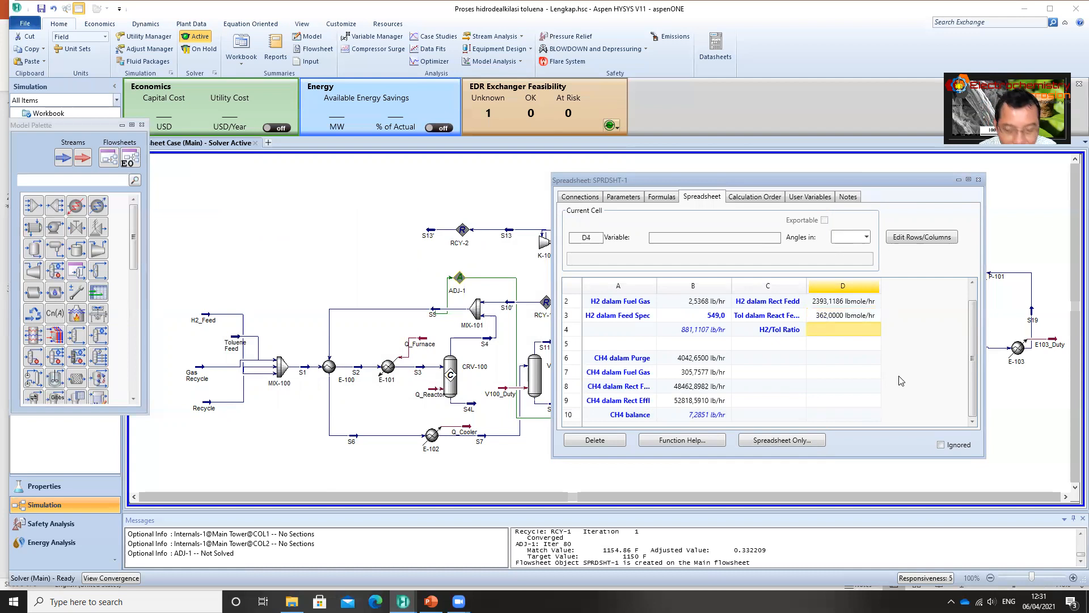
text(+D)
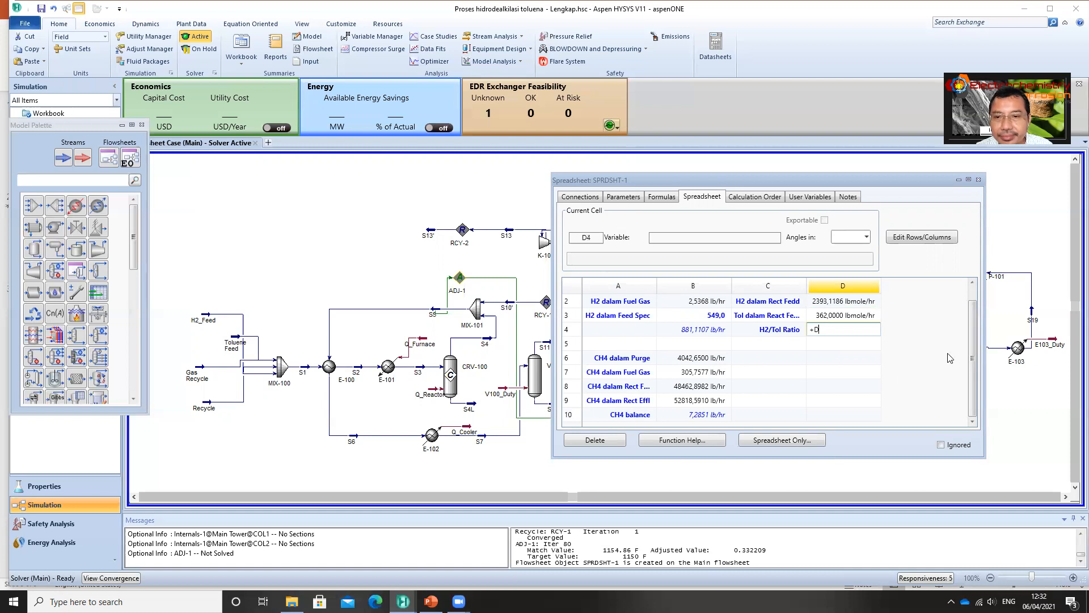
scroll(905, 391, up, 1)
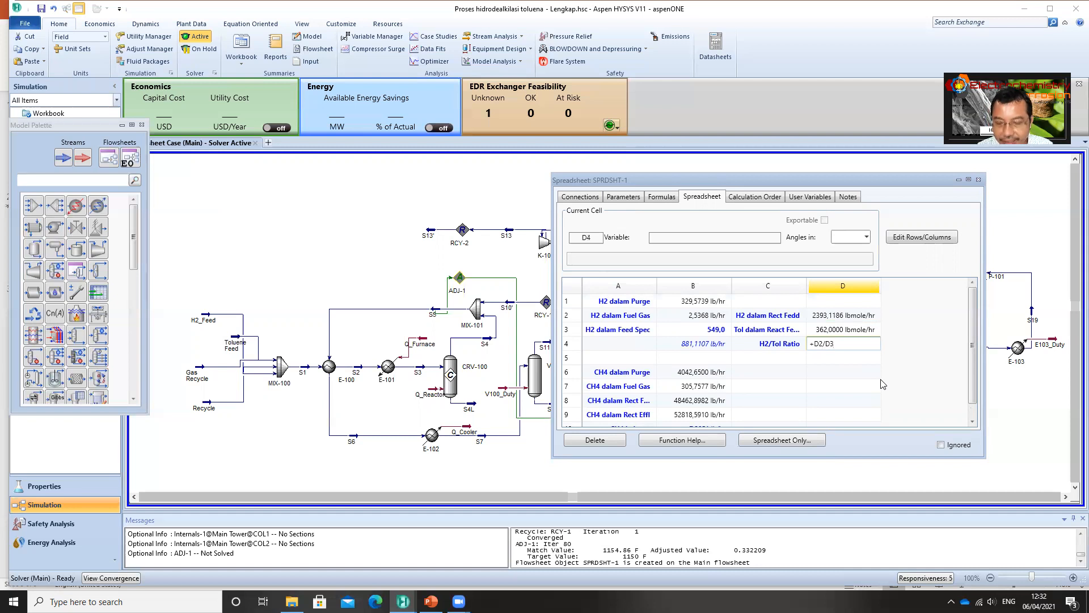
key(Return)
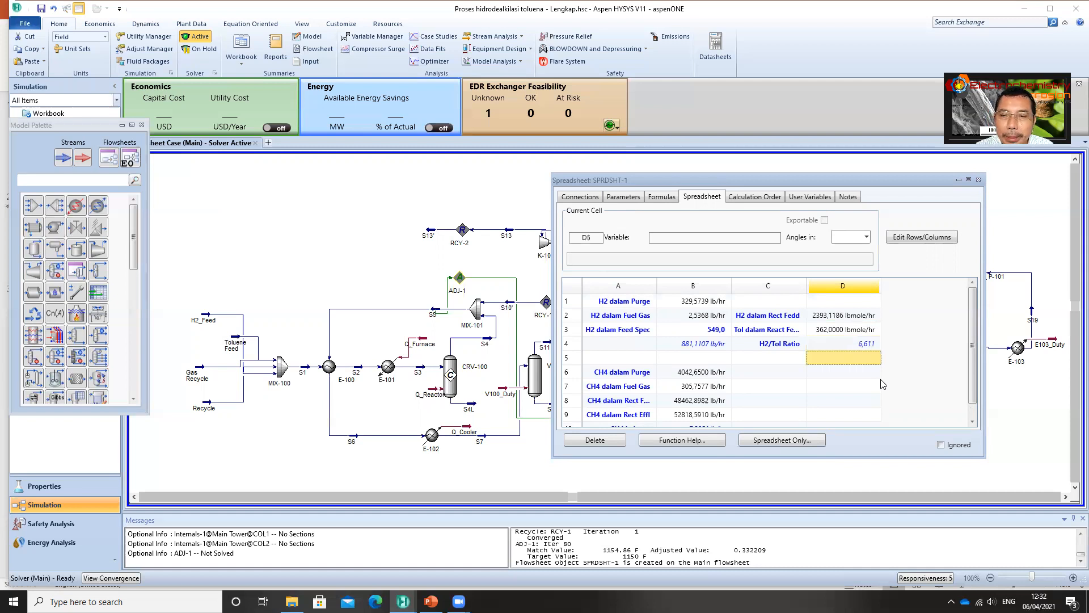
scroll(851, 366, down, 1)
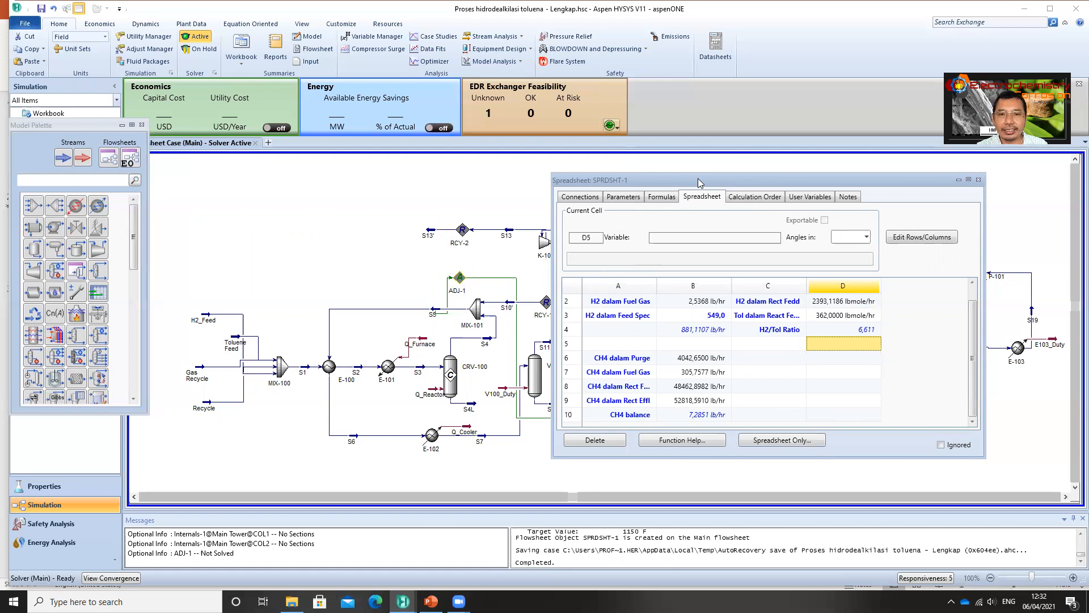
- Move the spreadsheet window clear of the flowsheet, add an Adjust operation above RCY-1 and open its connection settings
drag(697, 178, 787, 182)
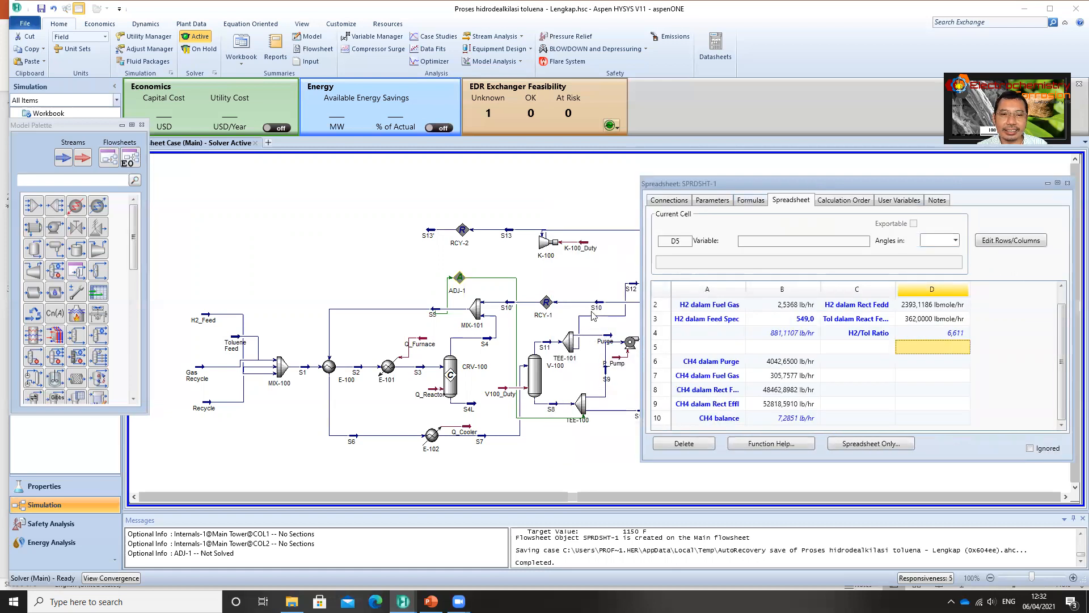
click(77, 292)
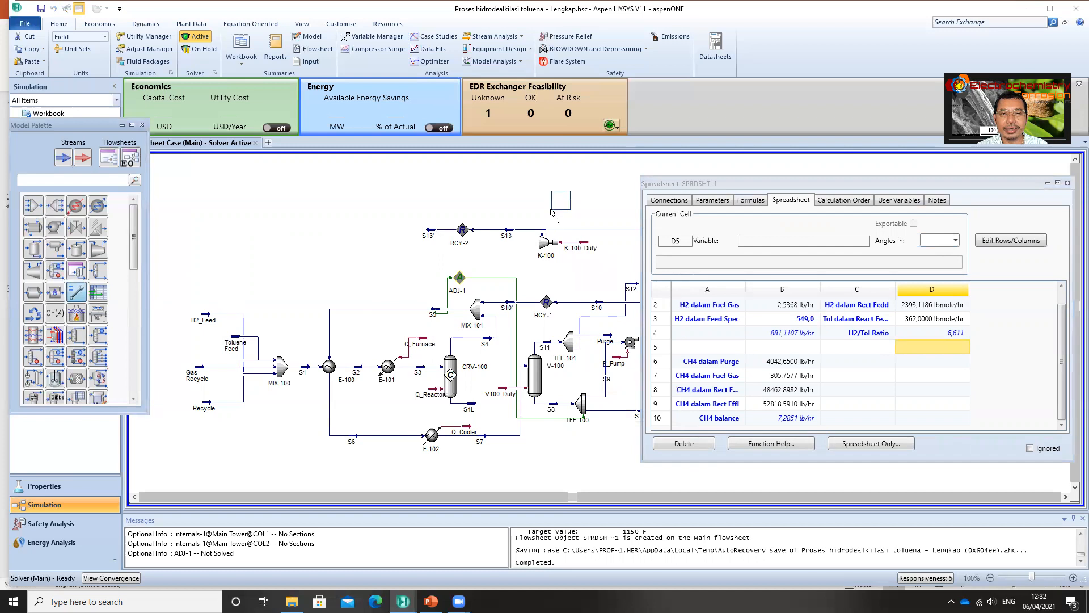
click(563, 293)
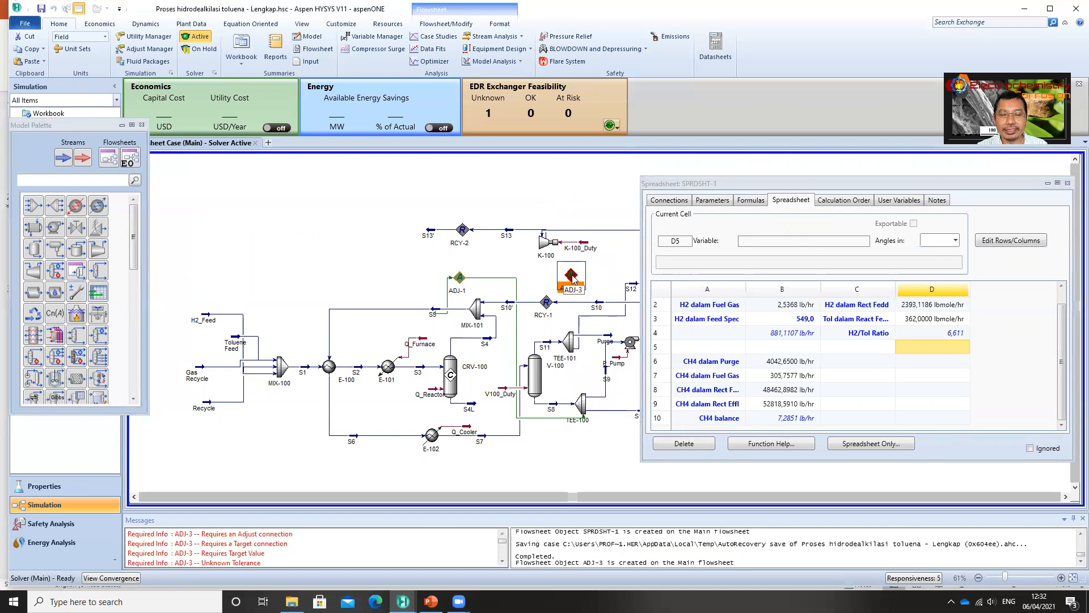
double_click(572, 277)
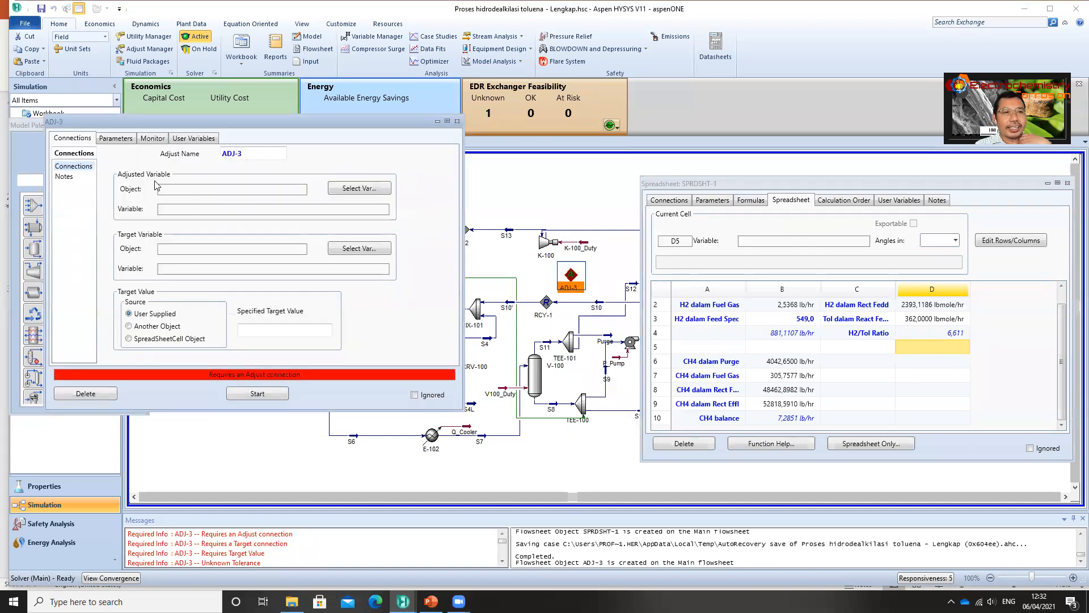
- Examine the split flow ratios of TEE-101 and the worksheet conditions of the Purge stream
double_click(570, 342)
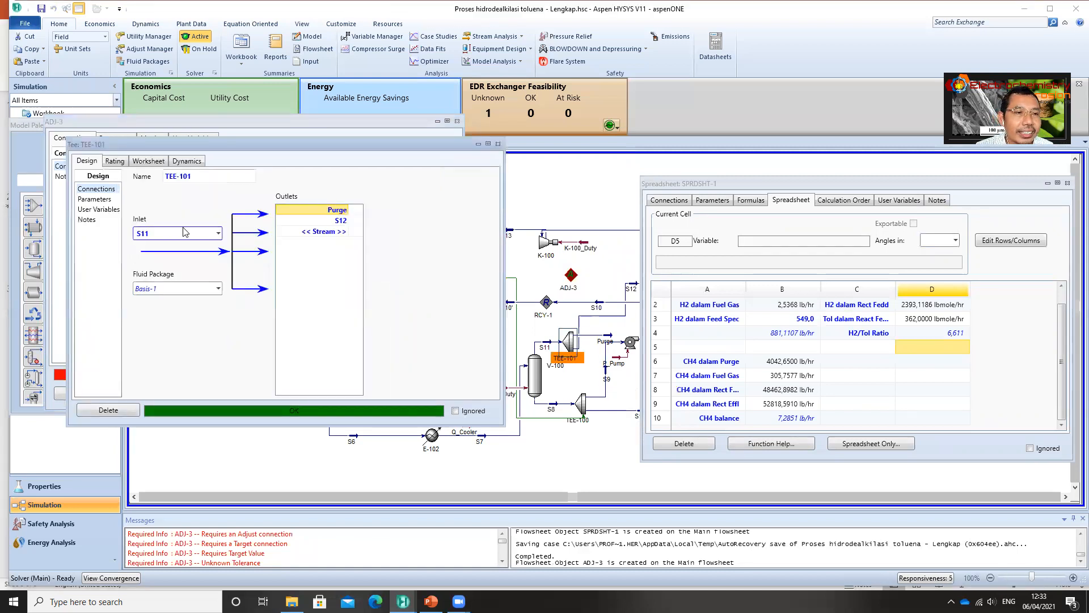
click(98, 201)
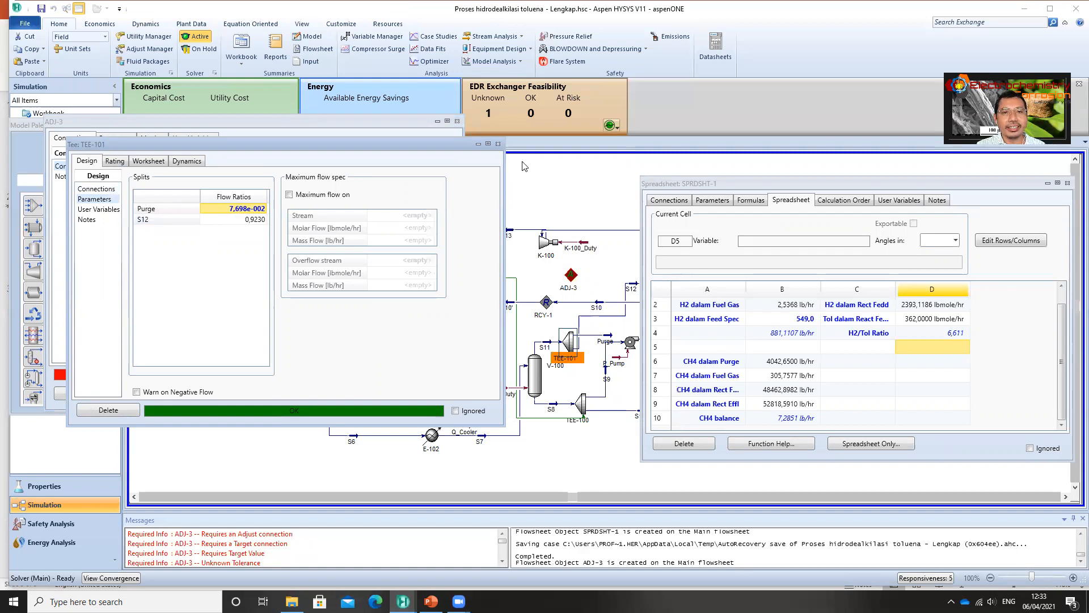
click(498, 144)
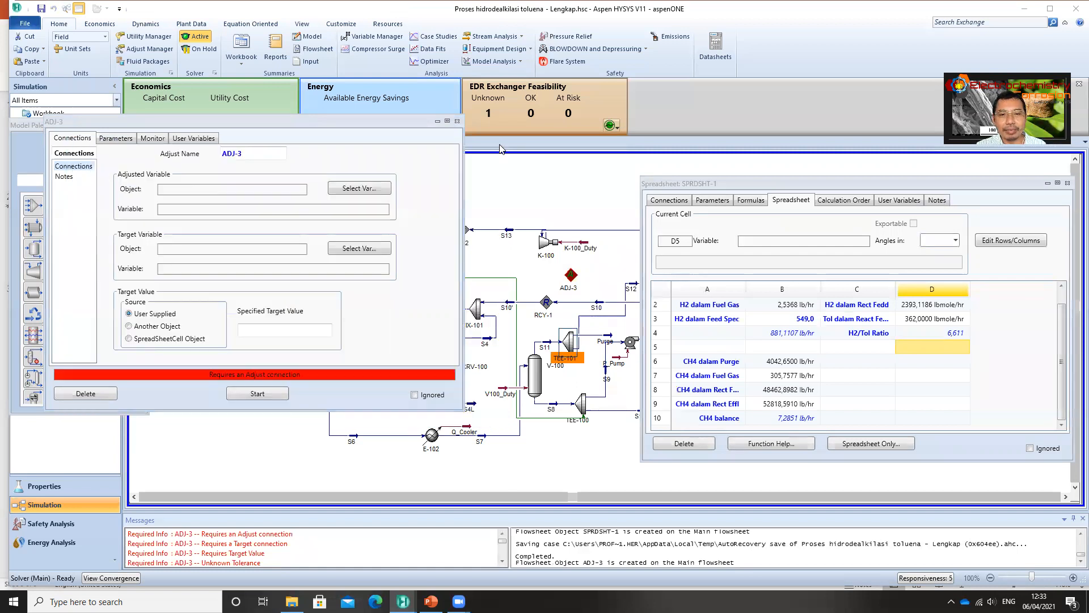
double_click(610, 341)
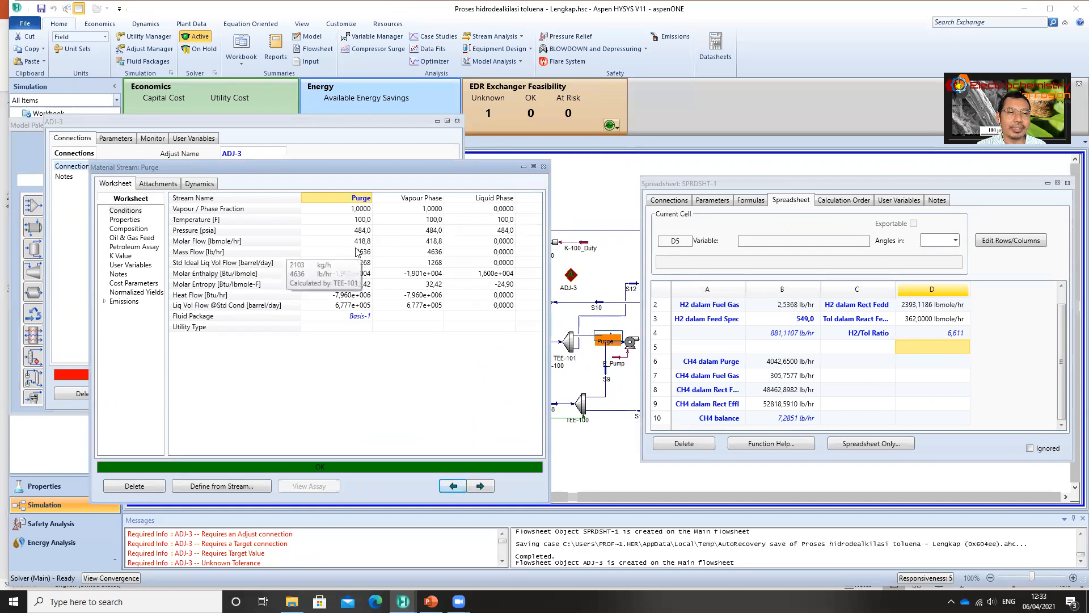
- Close the Purge stream window and set ADJ-3's adjusted variable to Flow Ratio_1 of TEE-101
click(543, 166)
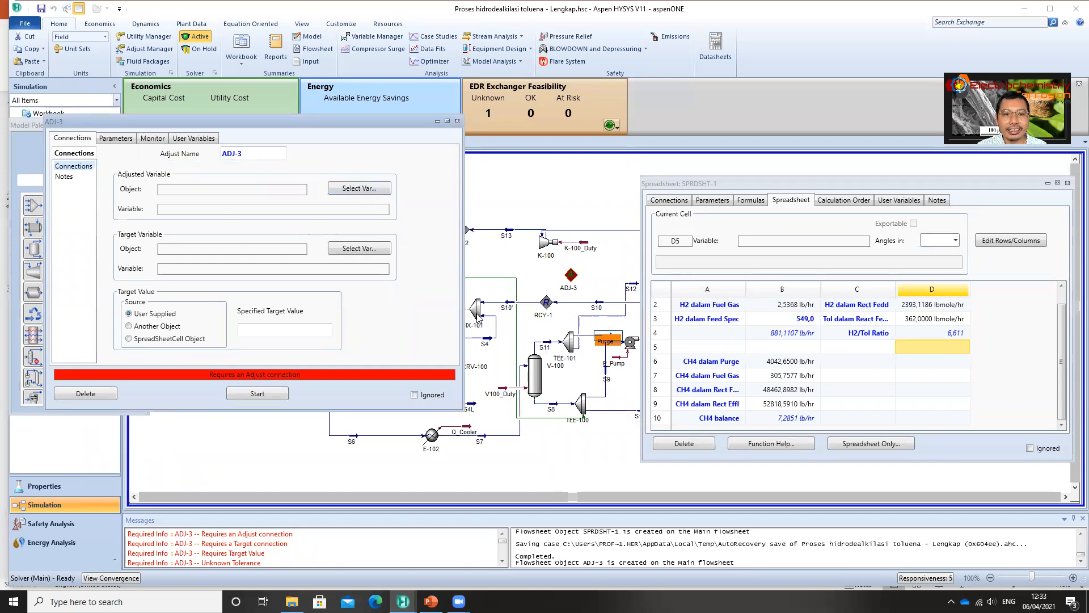
drag(377, 123, 343, 123)
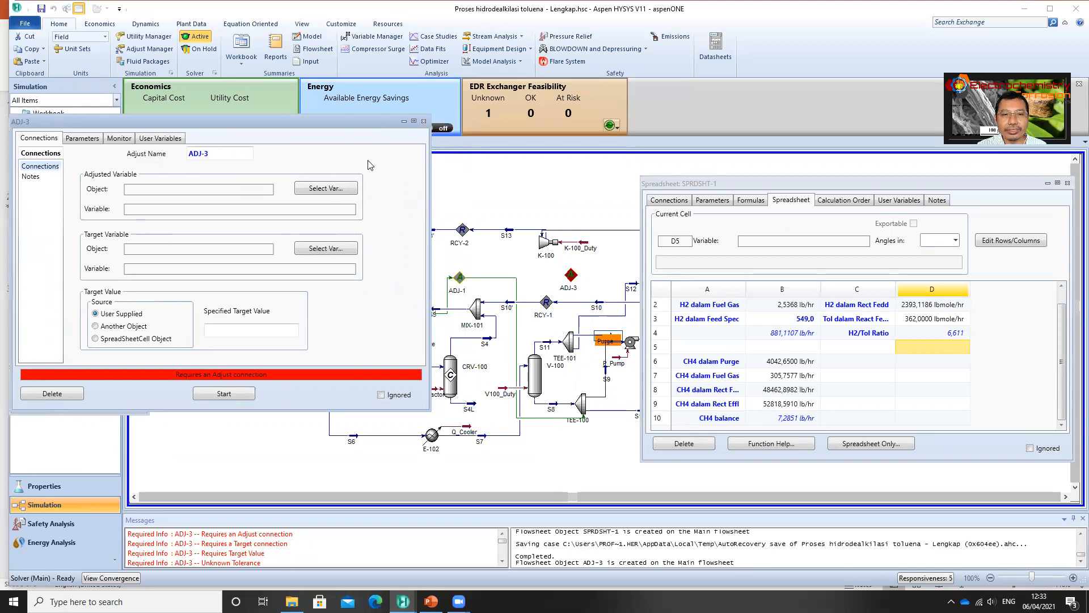
drag(305, 122, 366, 121)
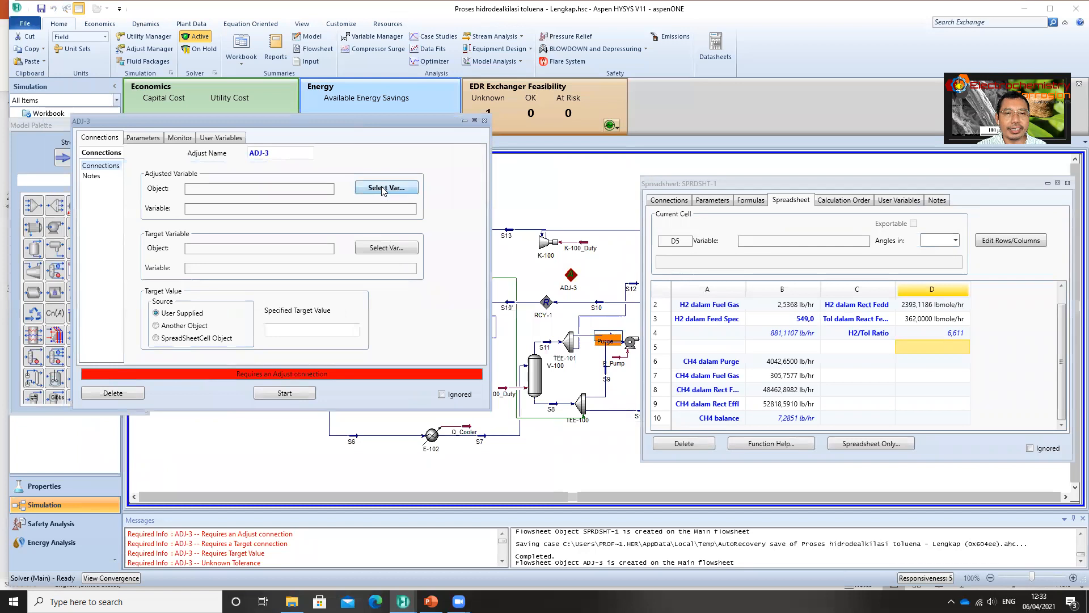
click(382, 187)
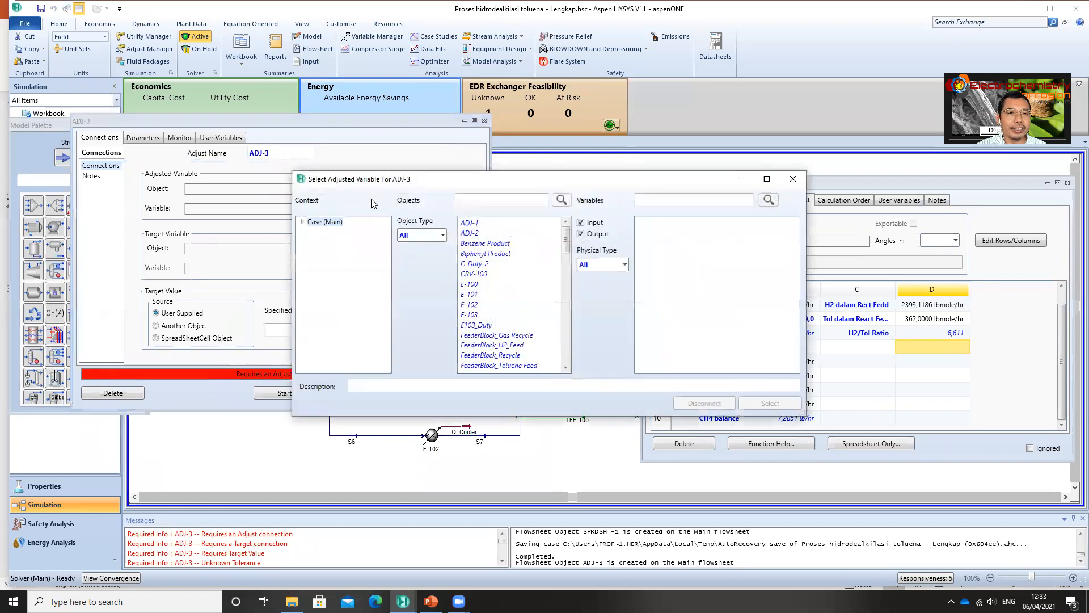
click(443, 235)
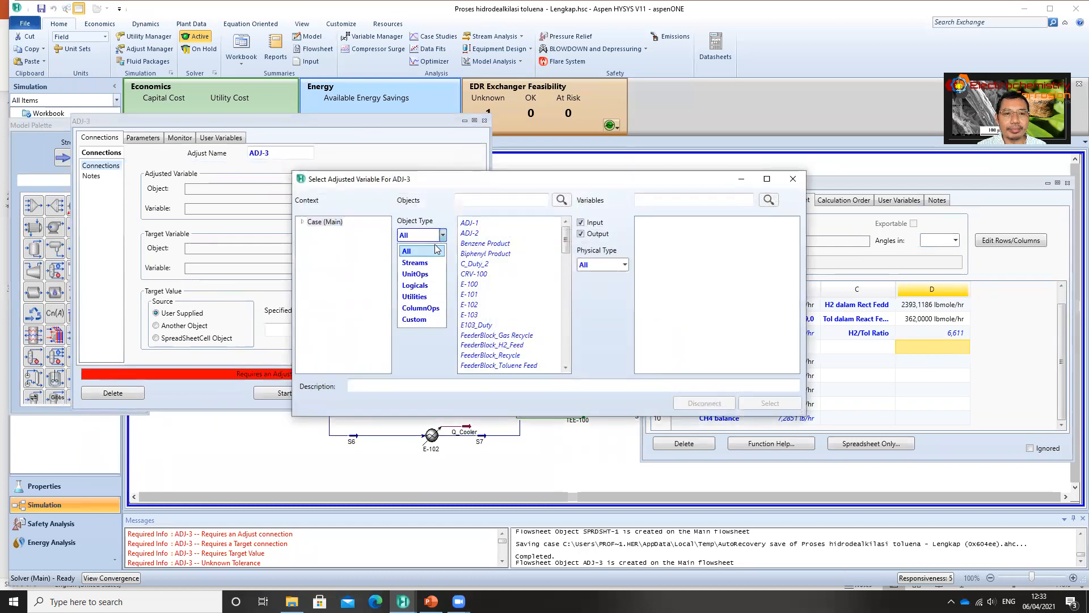
click(420, 274)
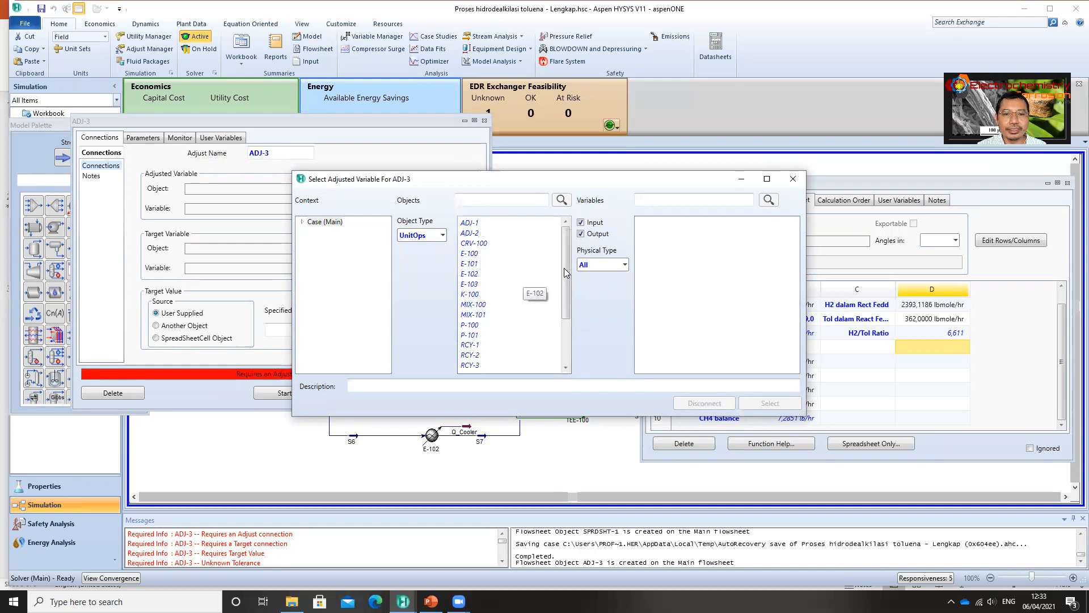
drag(567, 286, 565, 323)
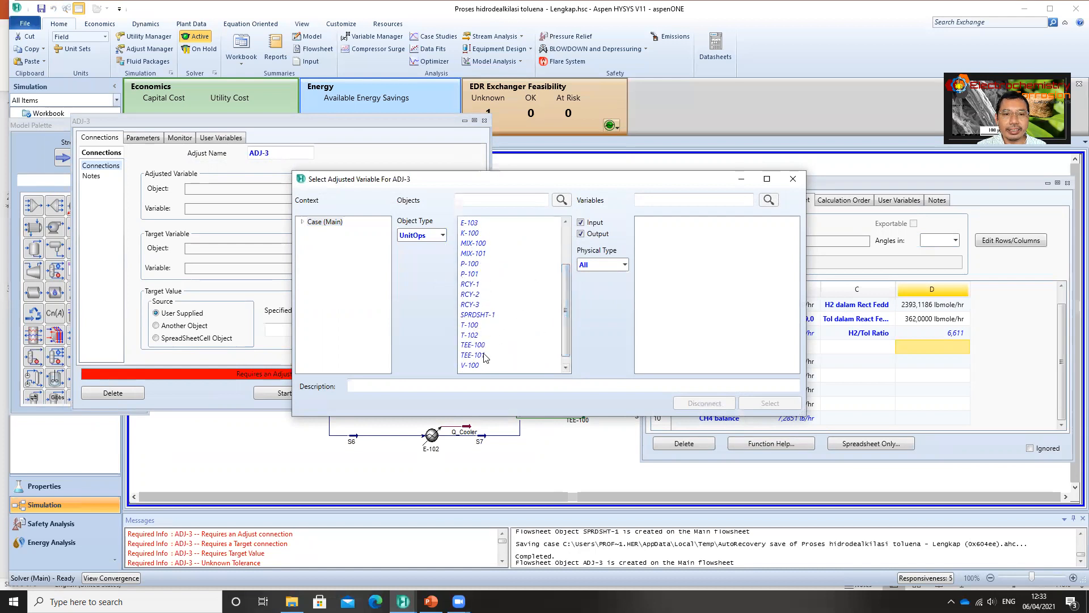
click(484, 355)
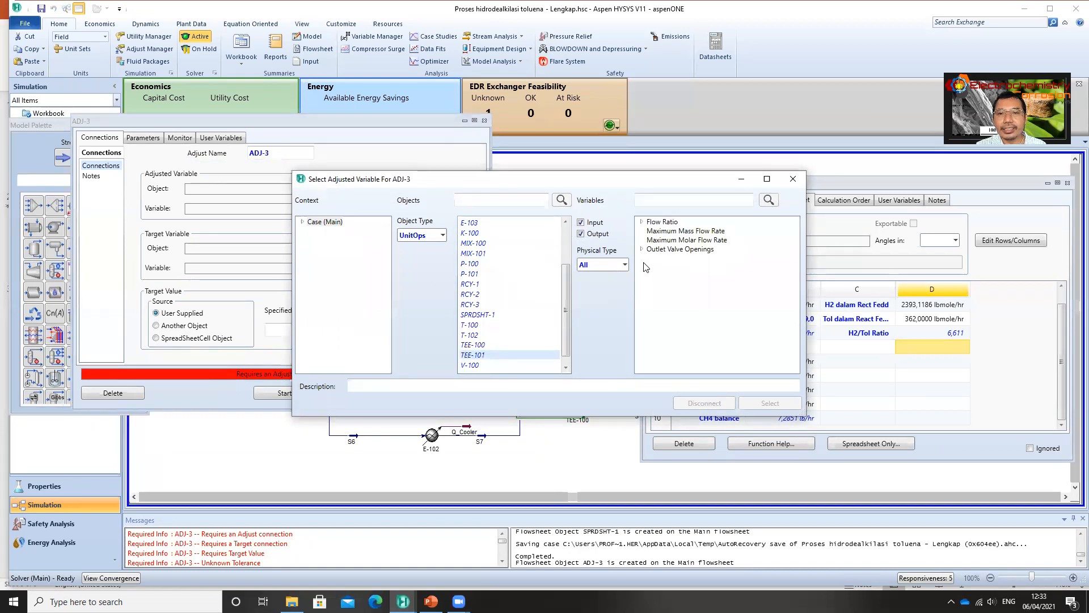
click(642, 223)
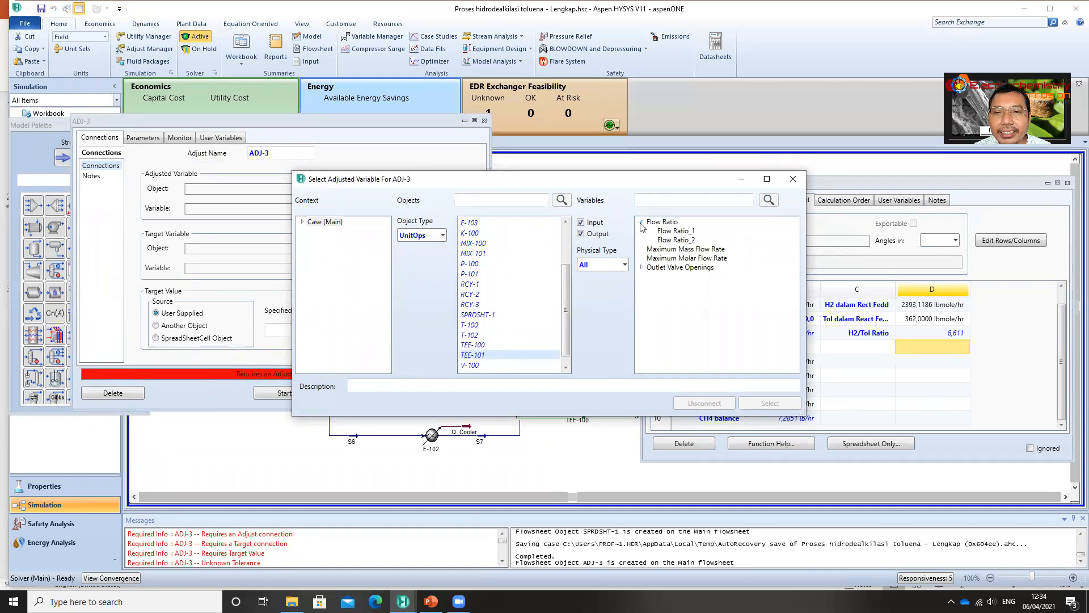
click(672, 232)
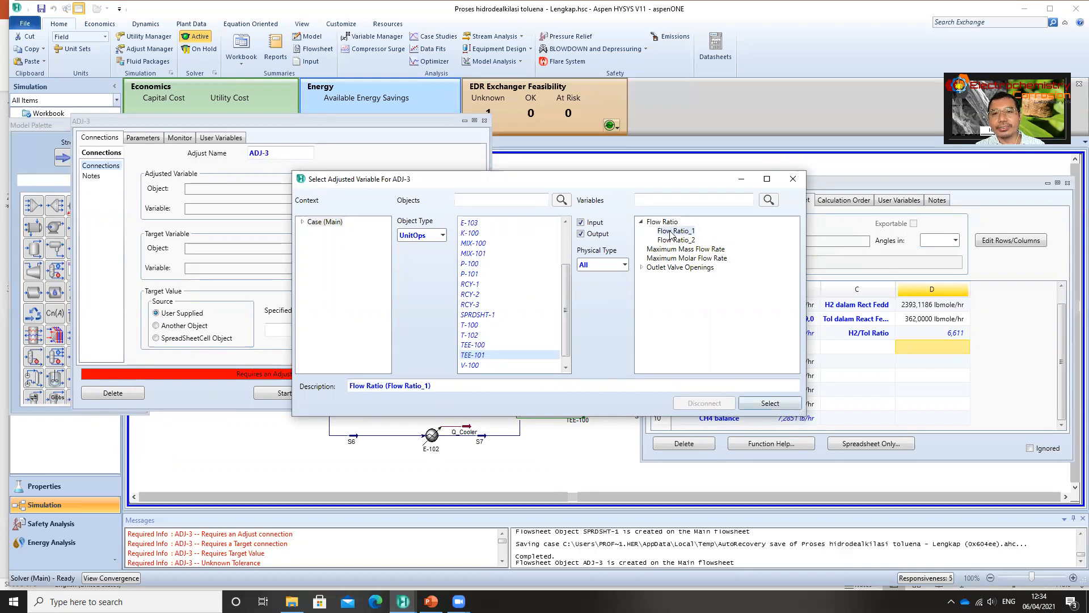
click(773, 403)
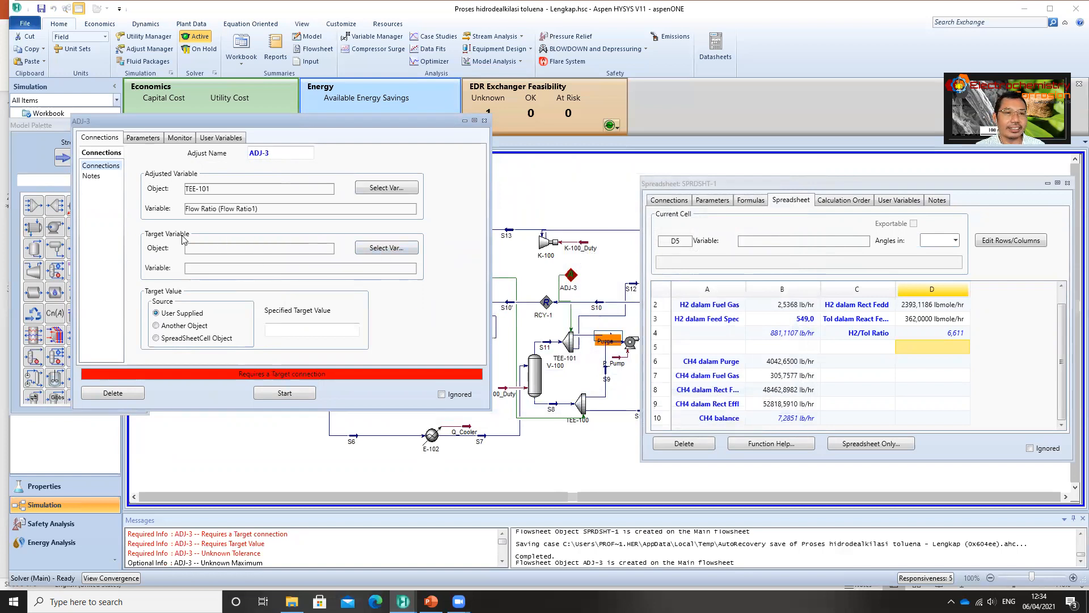
- Set ADJ-3's target variable to cell B10, the CH4 balance, of spreadsheet SPRDSHT-1
click(385, 250)
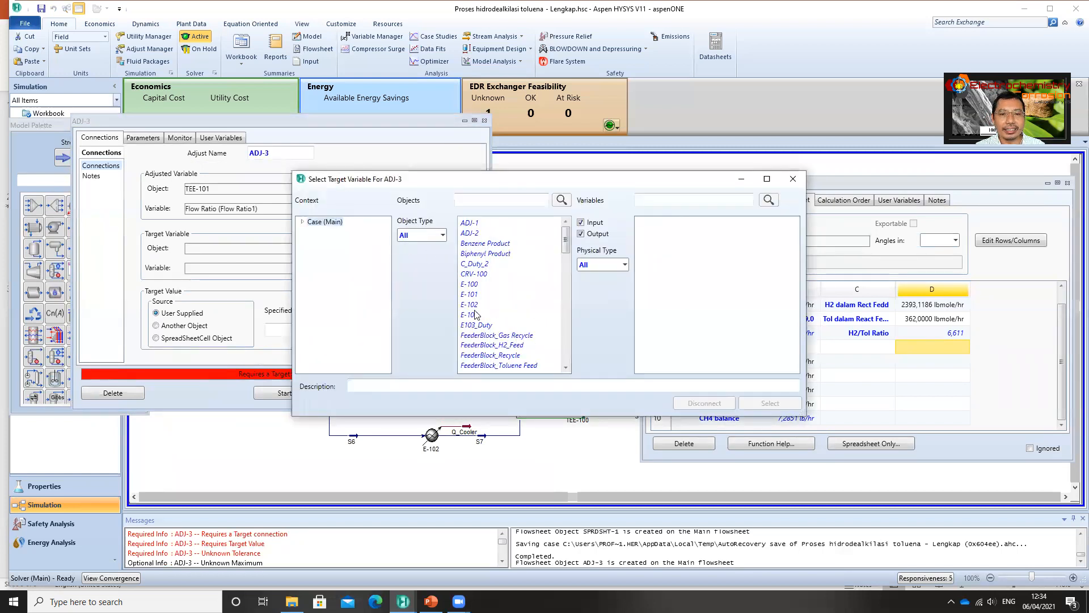
click(442, 236)
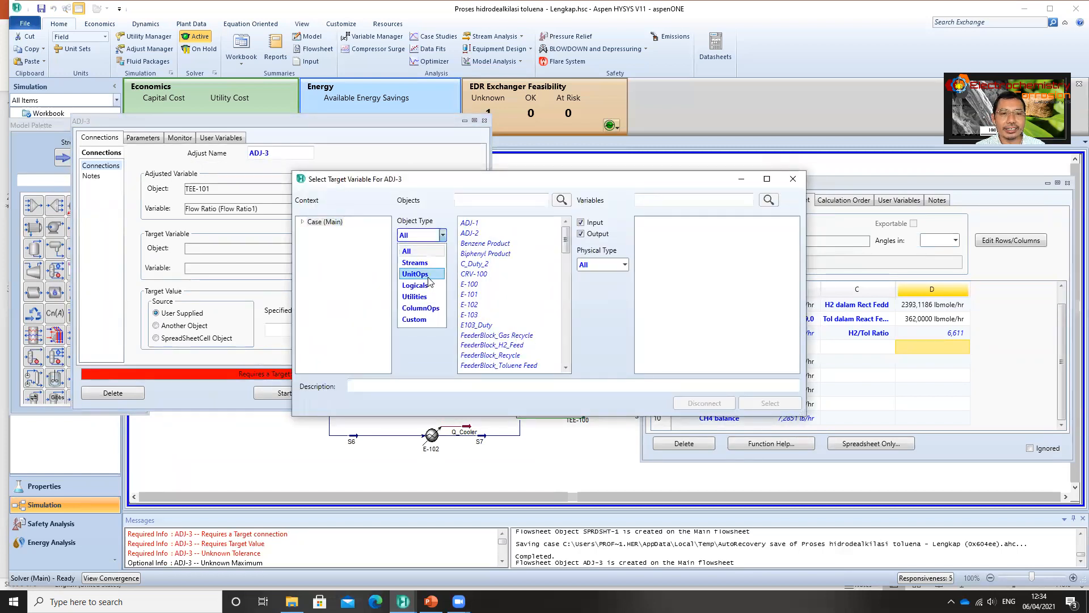
click(423, 285)
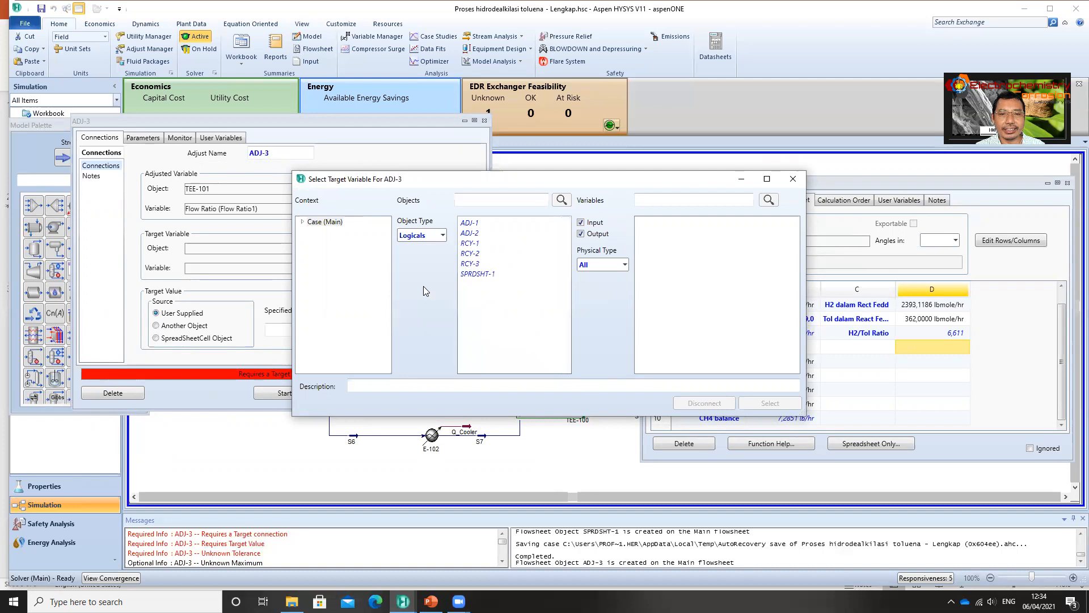
click(476, 274)
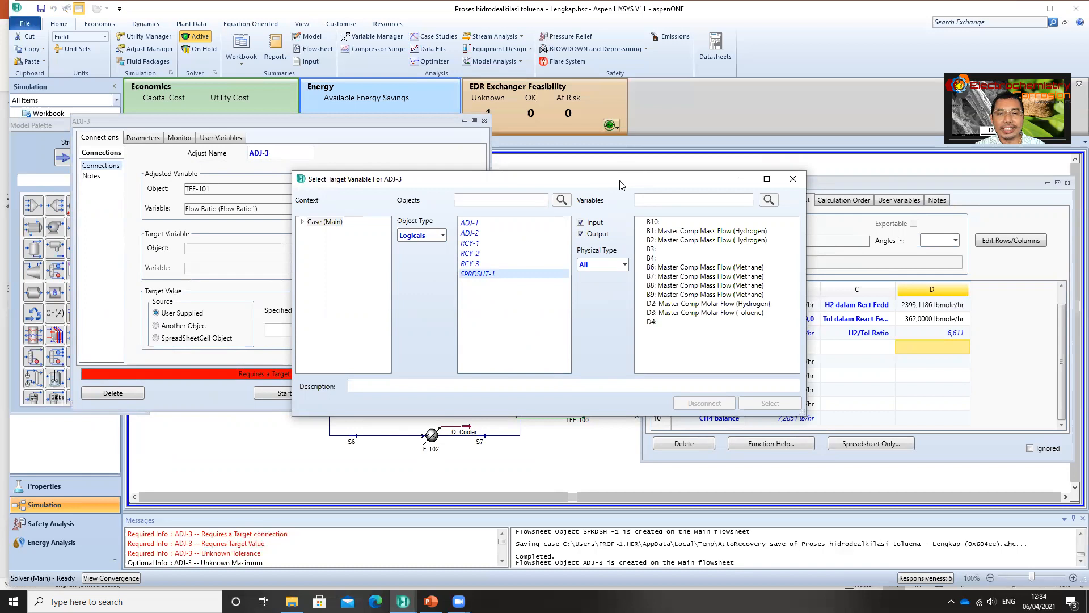
drag(622, 185, 435, 159)
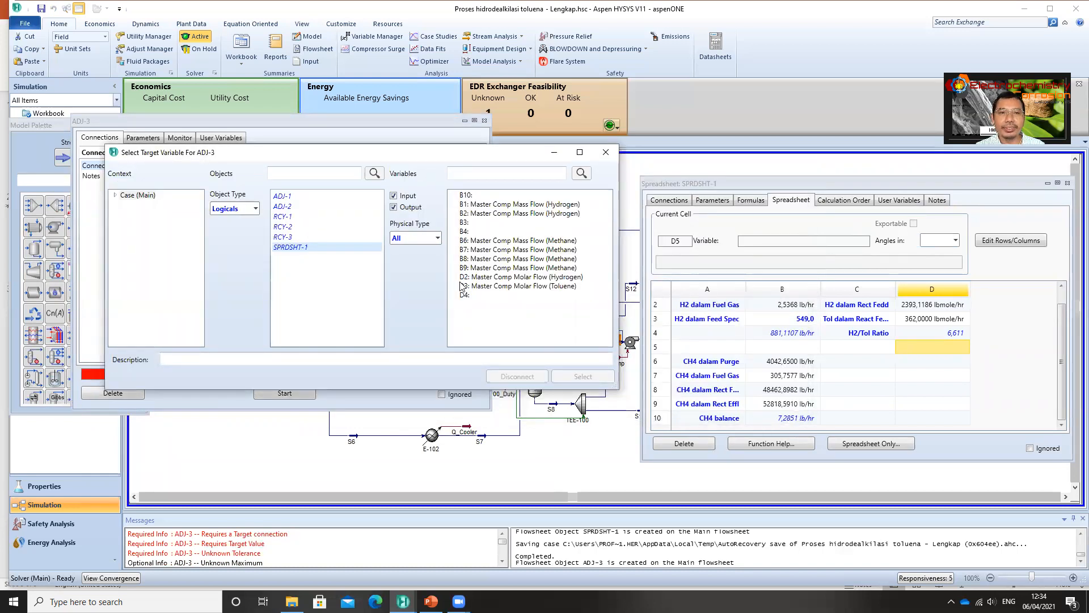
click(466, 196)
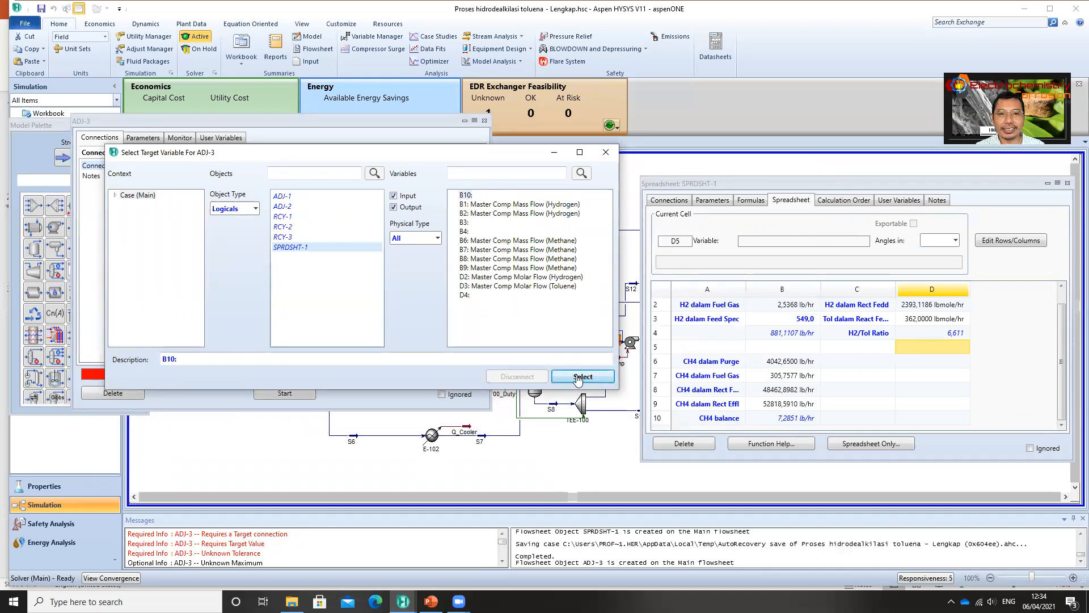
click(578, 377)
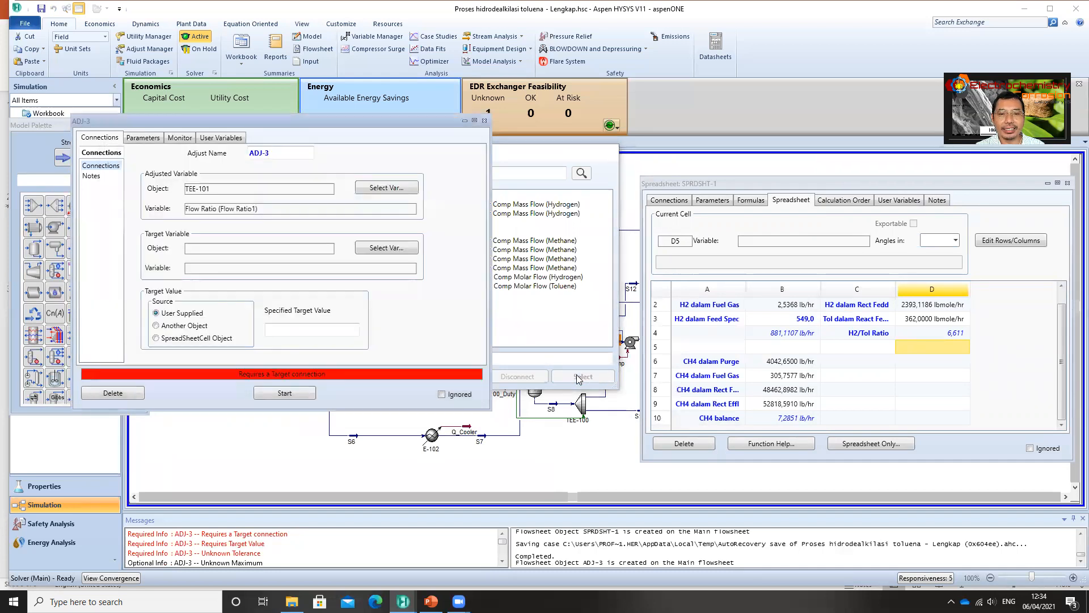
- Give ADJ-3 a user-supplied target value of 0 lb/hr, start it, and close the Adjust and spreadsheet windows
click(340, 331)
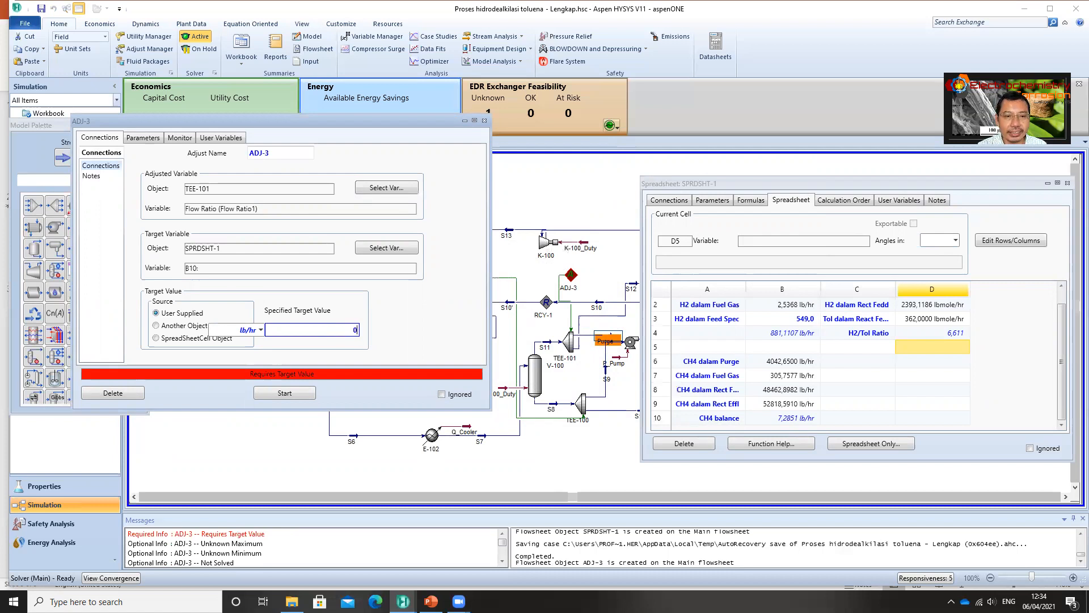
key(Return)
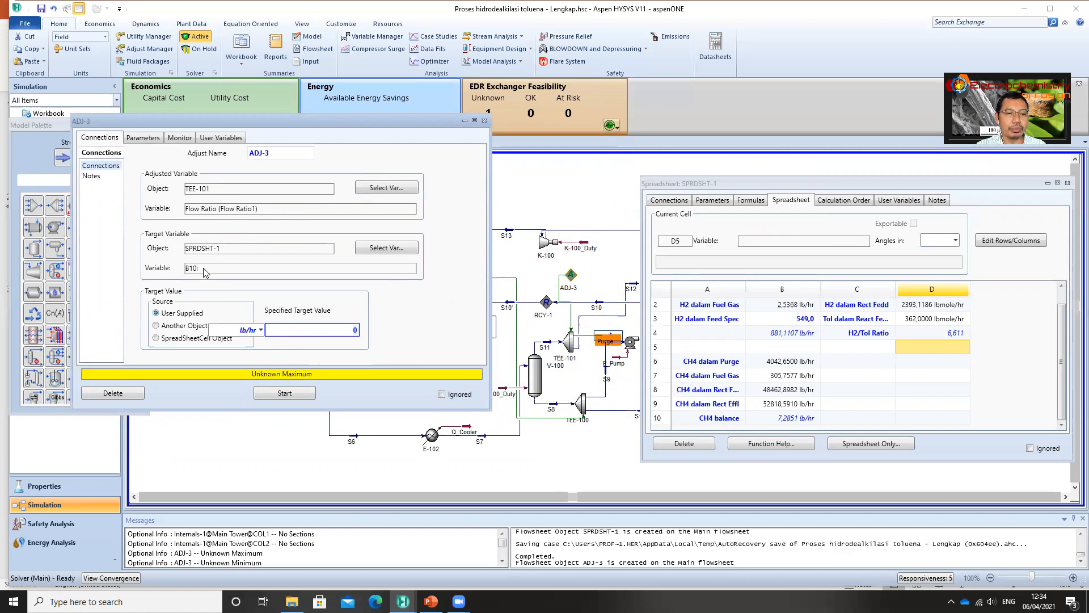
click(418, 321)
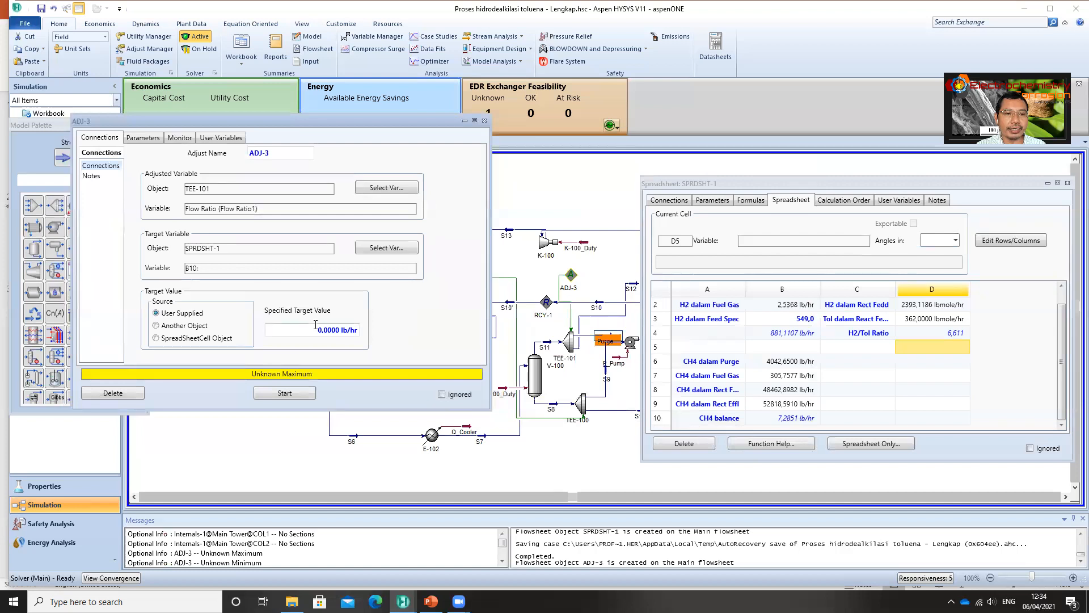
click(288, 397)
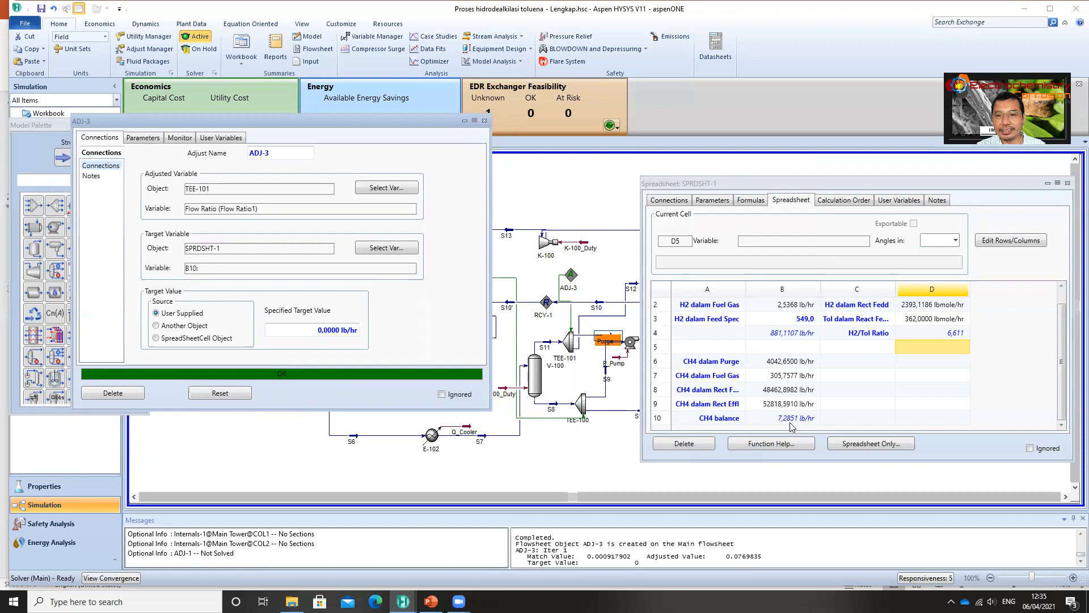
click(485, 121)
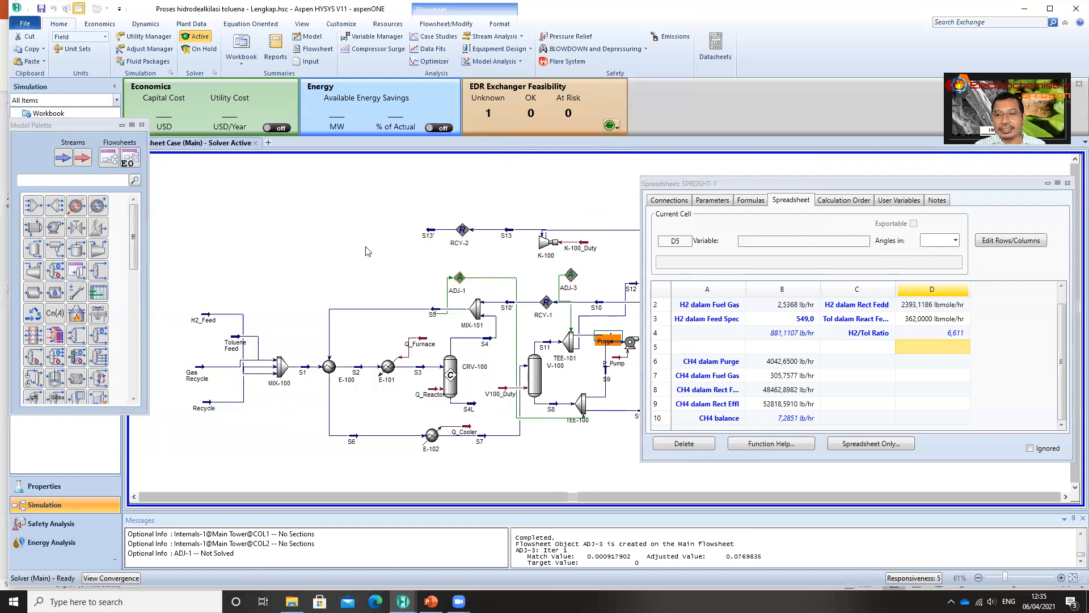
click(999, 181)
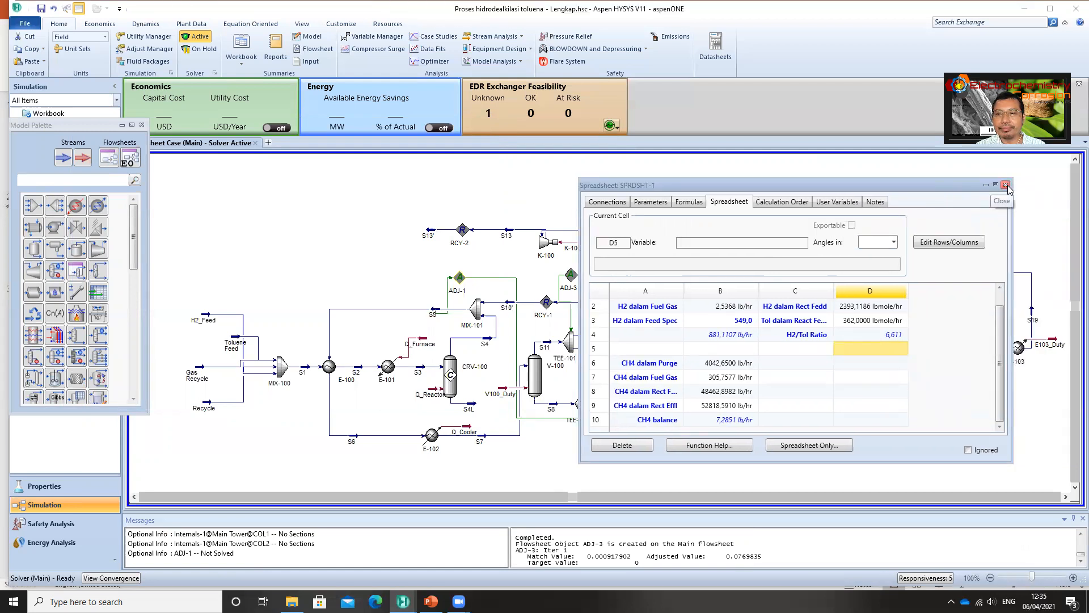
click(1006, 185)
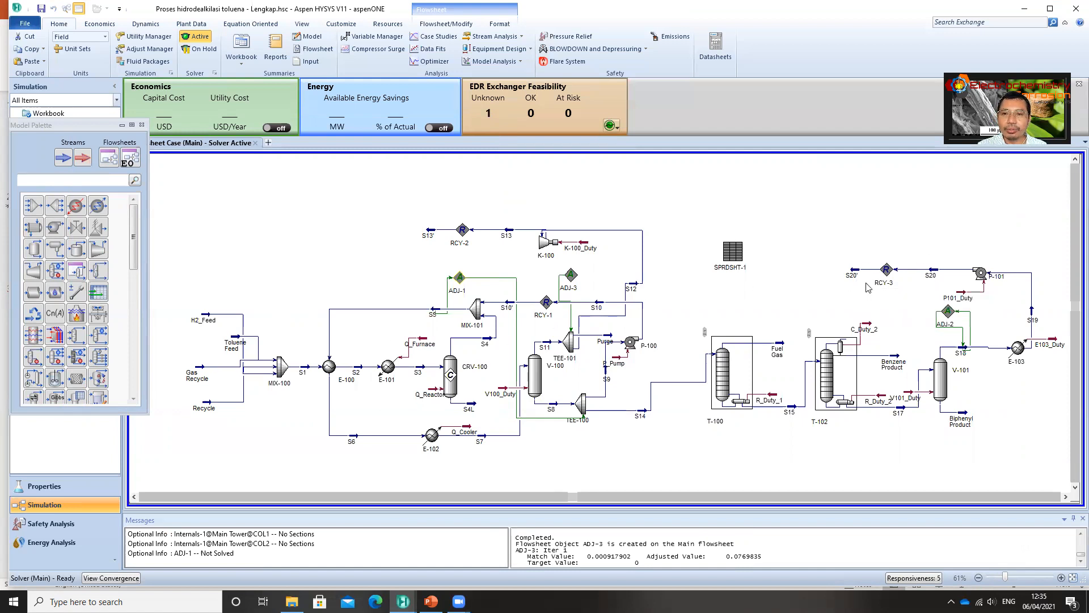
- Replace mixer MIX-100's Gas Recycle inlet with stream S13' and let ADJ-1 continue for another 20 iterations
mouse_move(210, 404)
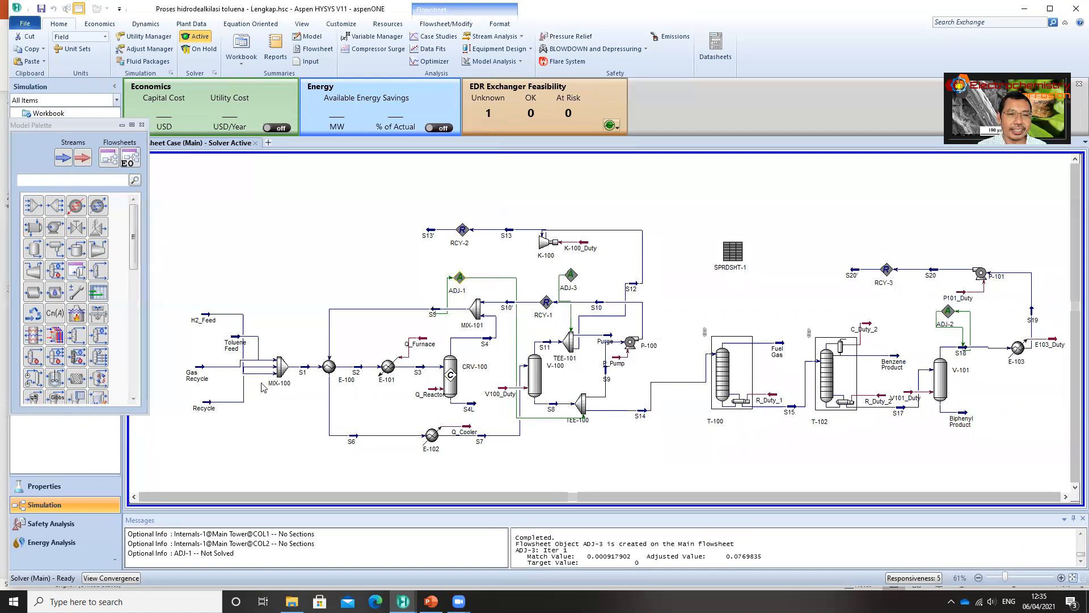
mouse_move(282, 366)
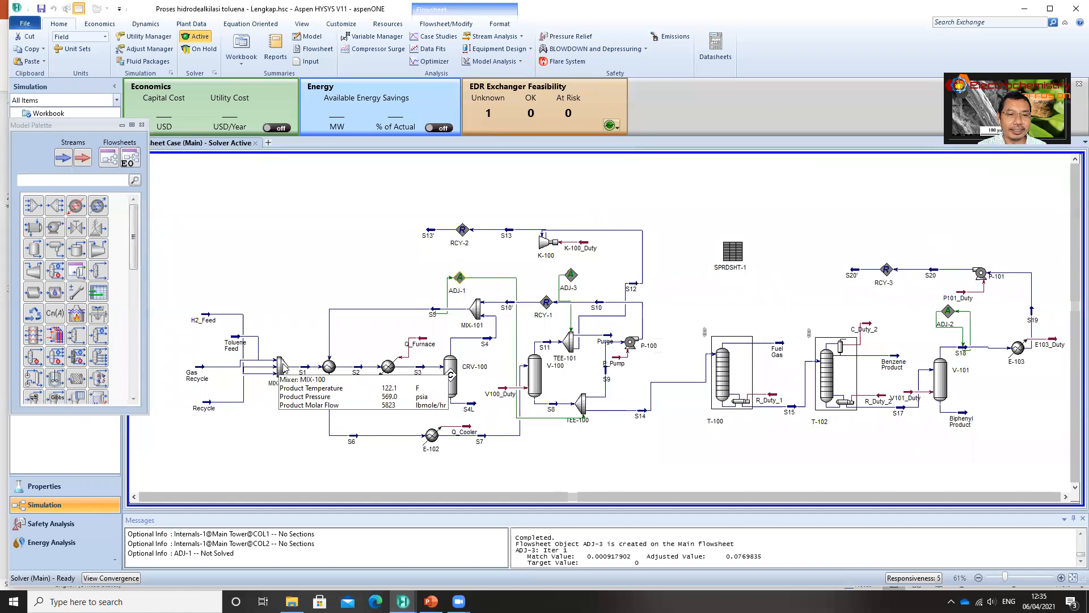
double_click(282, 366)
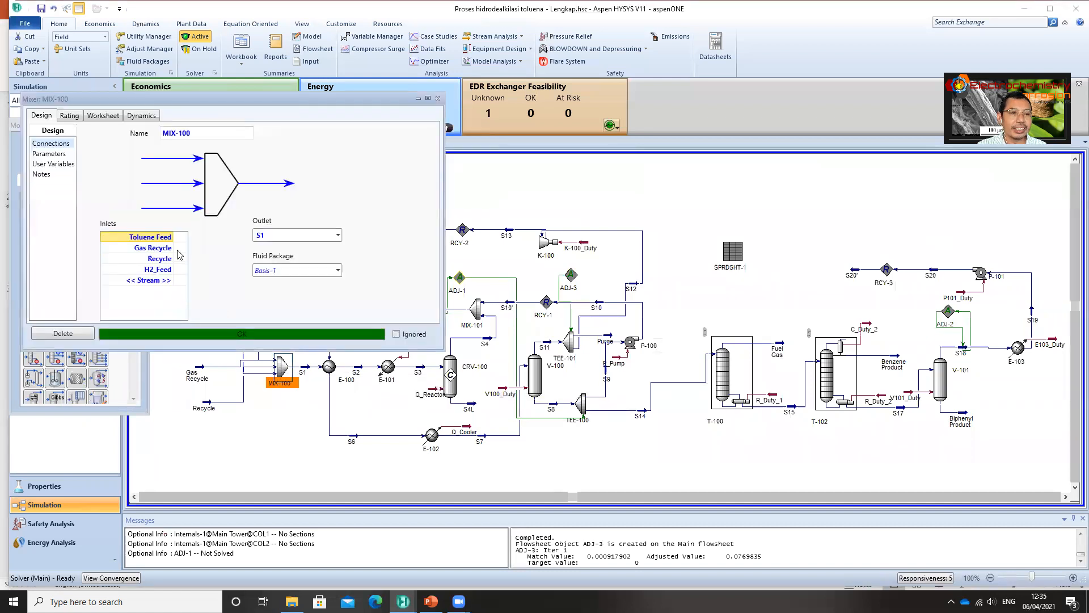
click(172, 250)
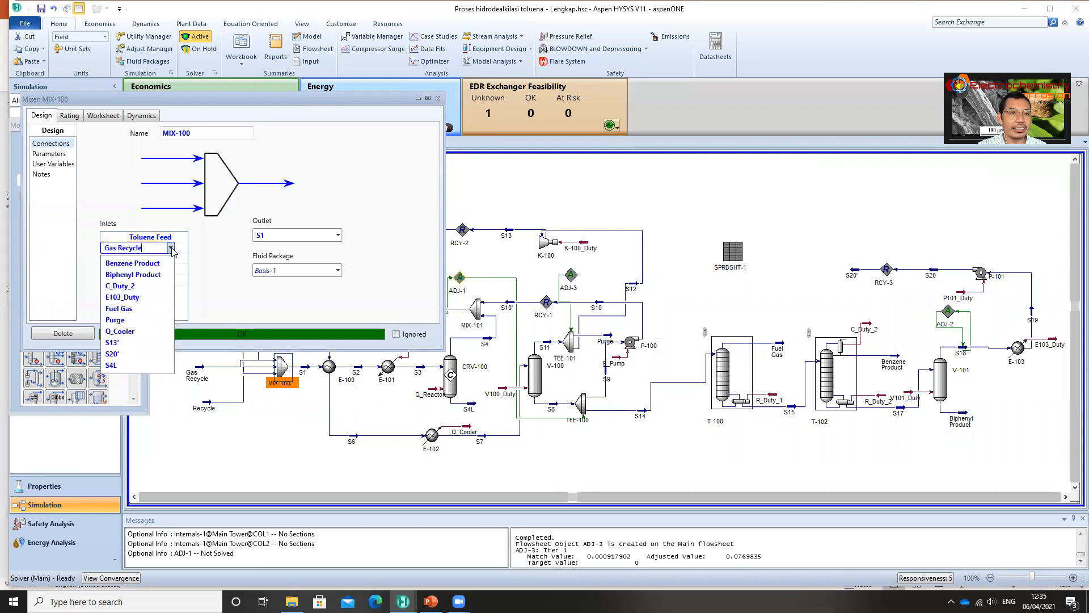
click(118, 342)
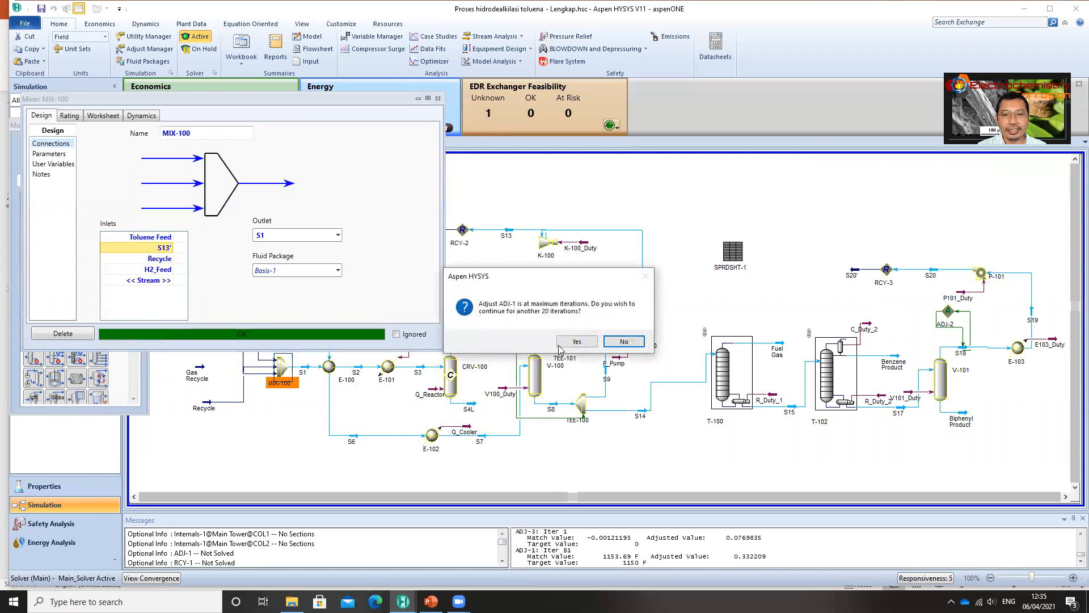
click(574, 342)
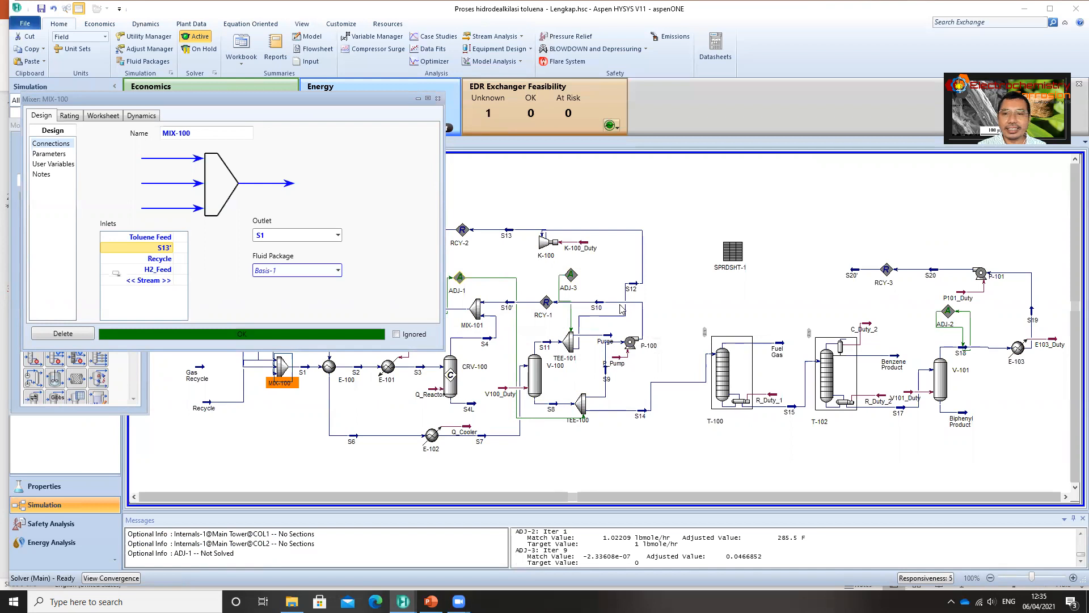
- Replace mixer MIX-100's Recycle inlet with stream S20' and close the mixer's window
click(170, 259)
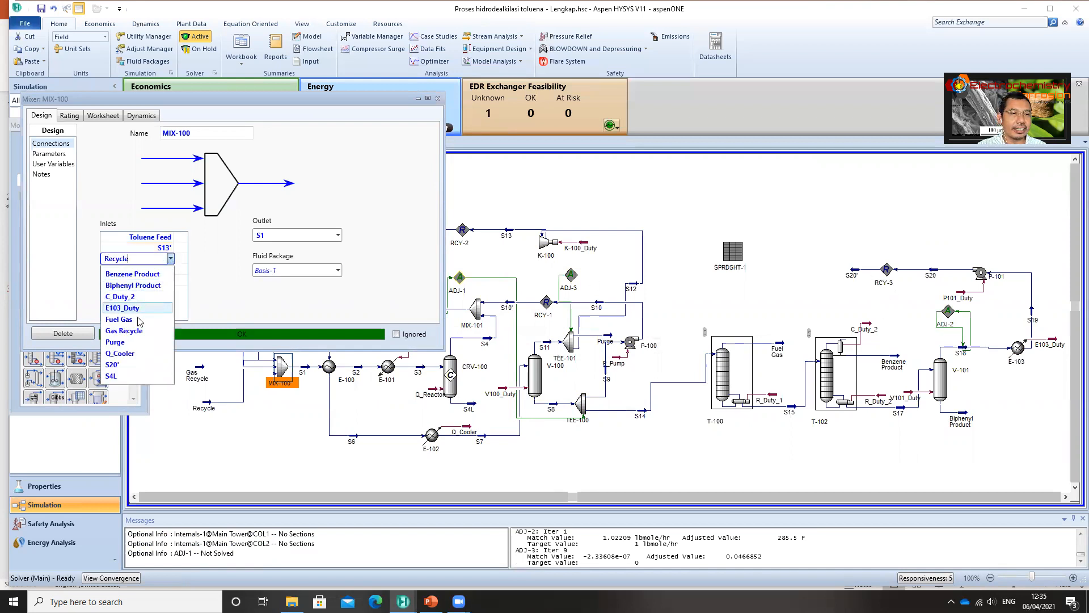
click(119, 365)
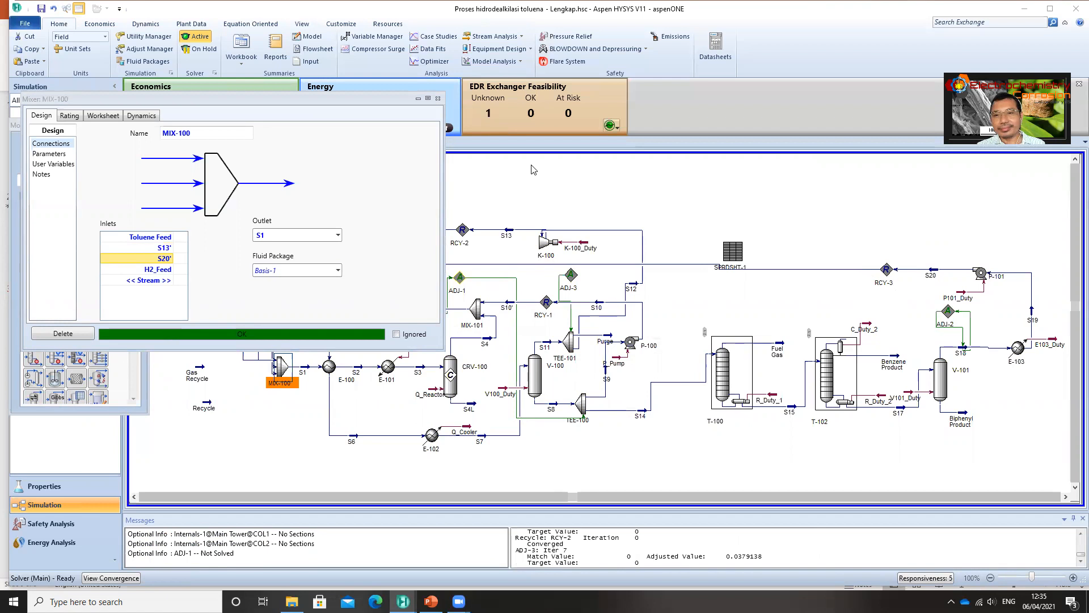
click(438, 100)
- Move the SPRDSHT-1 block upward on the flowsheet, clear of the S20' recycle line
click(736, 251)
drag(737, 251, 753, 223)
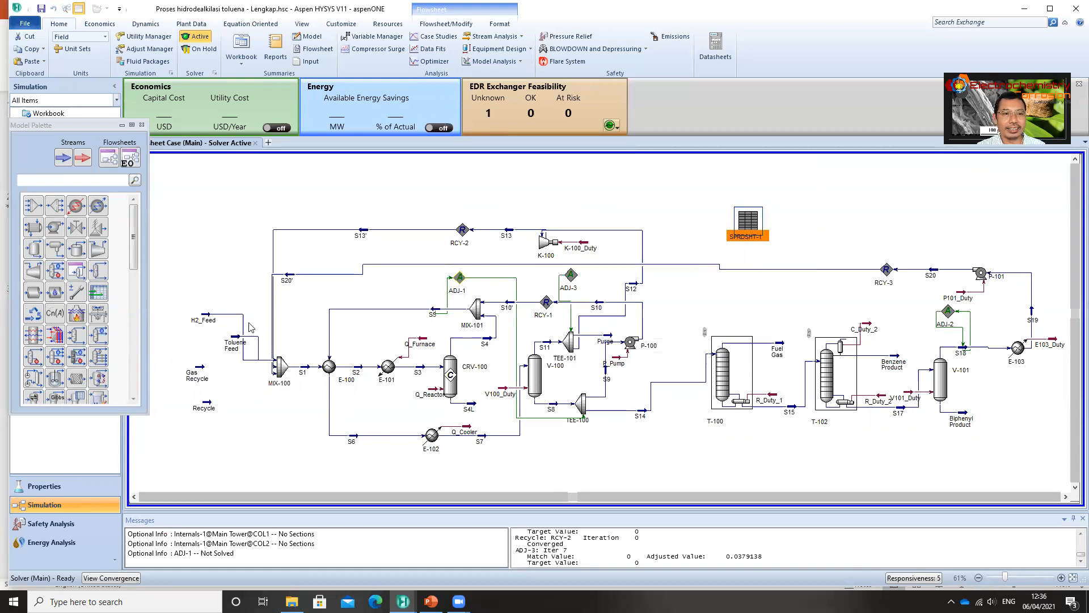
mouse_move(211, 321)
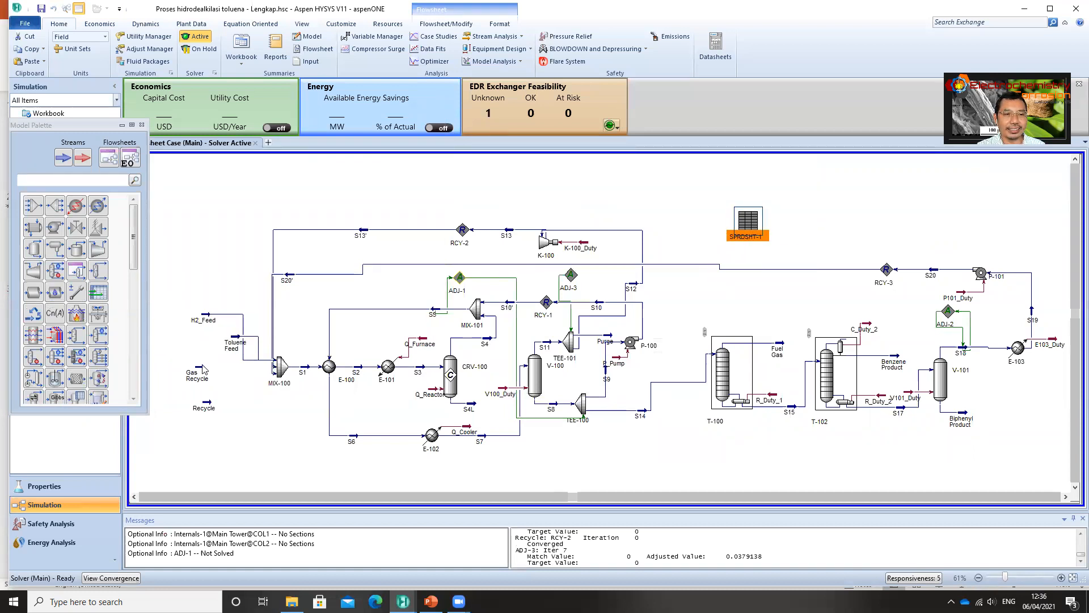
- Move the disconnected Gas Recycle and Recycle streams to the empty area below the feed streams, clear of mixer MIX-100
mouse_move(203, 369)
drag(204, 369, 184, 471)
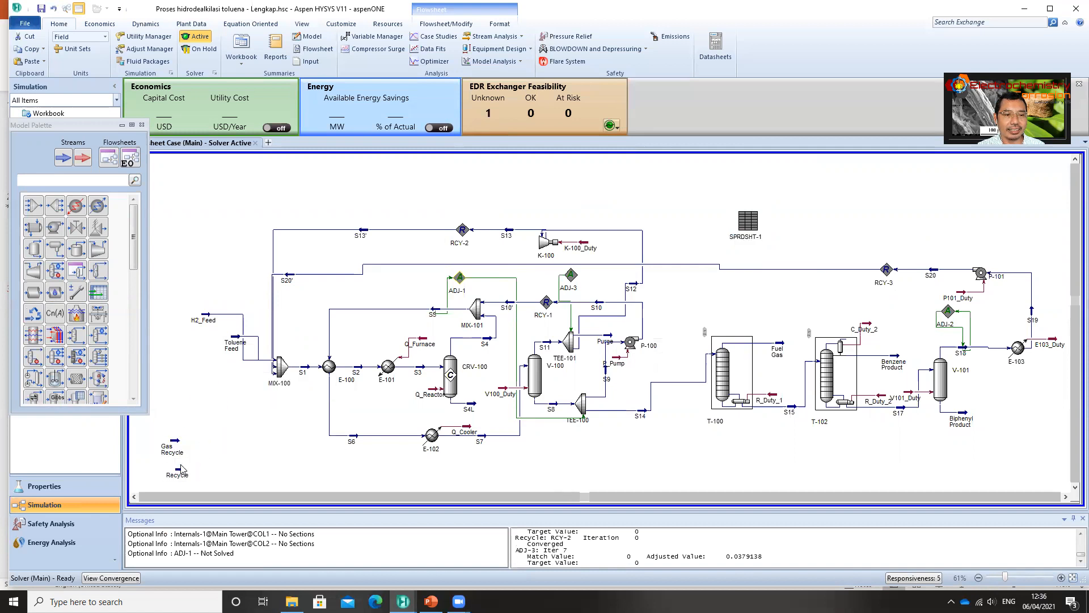
- Open the SPRDSHT-1 spreadsheet, place it clear of the feed streams and examine the H2/Tol Ratio and CH4 balance
double_click(746, 227)
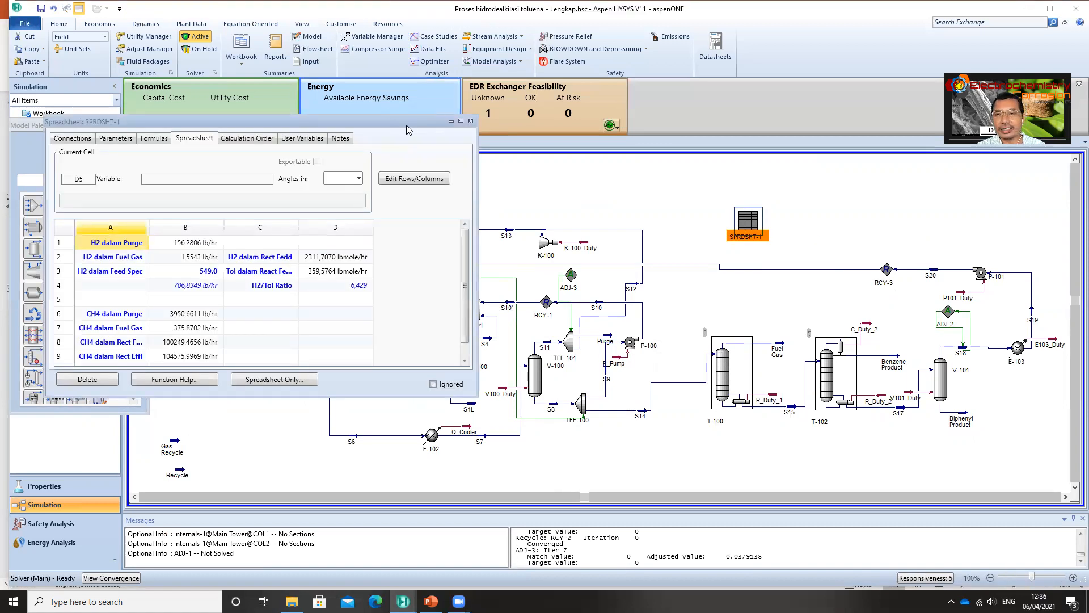
drag(406, 125, 965, 160)
scroll(838, 328, down, 1)
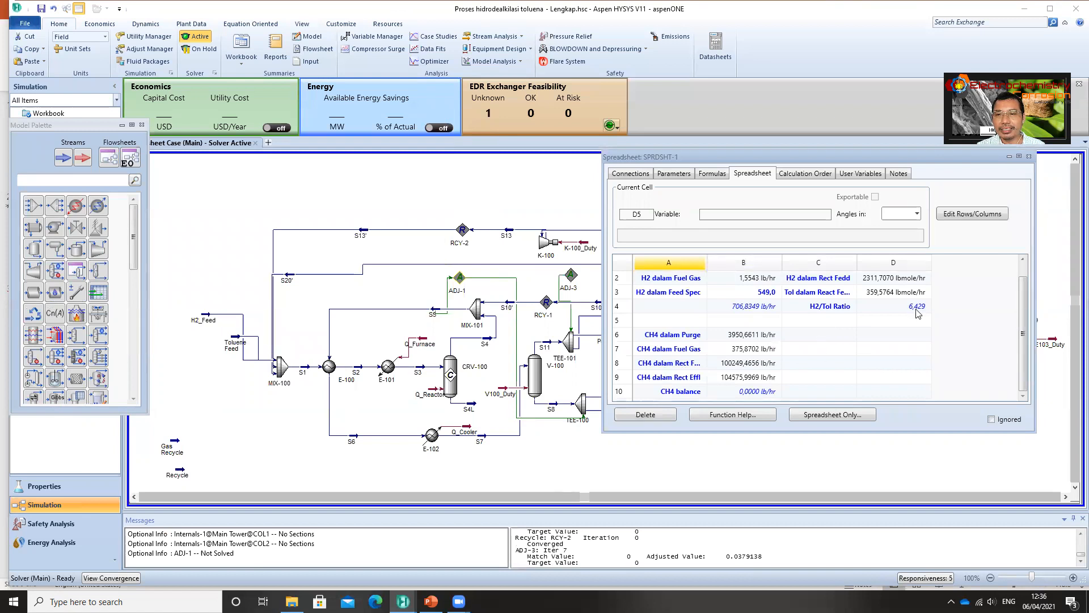
- Set the H2_Feed stream's mass flow to 600 lb/hr, and close the stream and spreadsheet windows
double_click(210, 318)
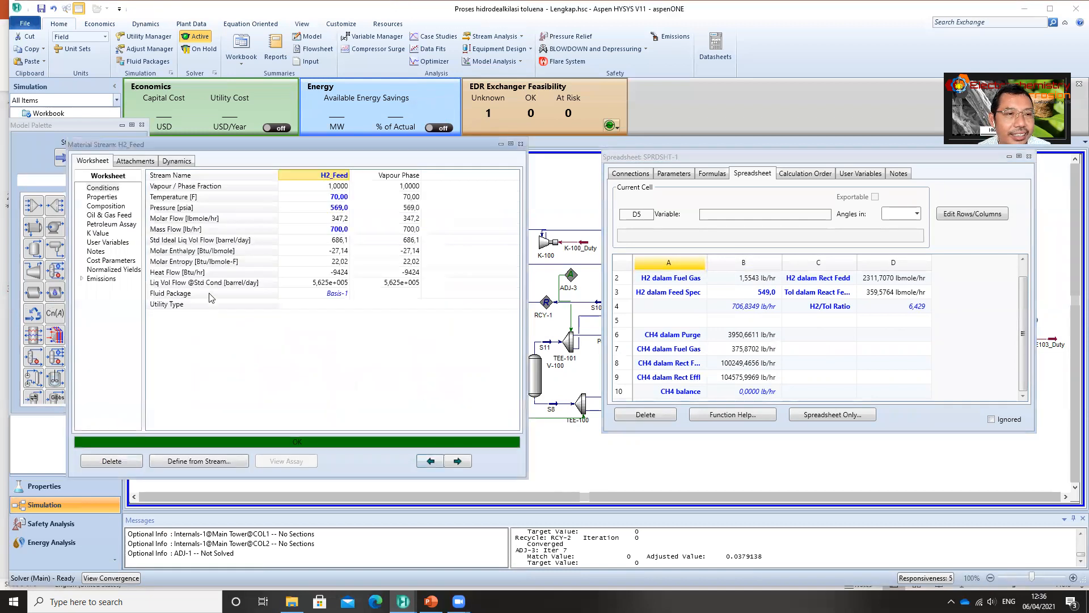
click(339, 229)
text(6)
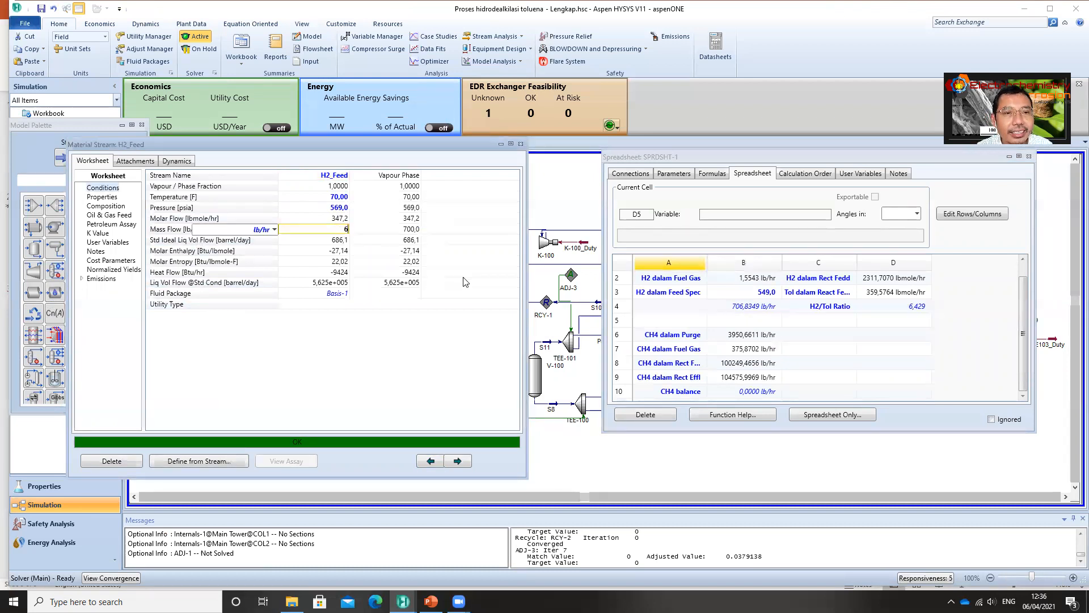
text(00)
key(Return)
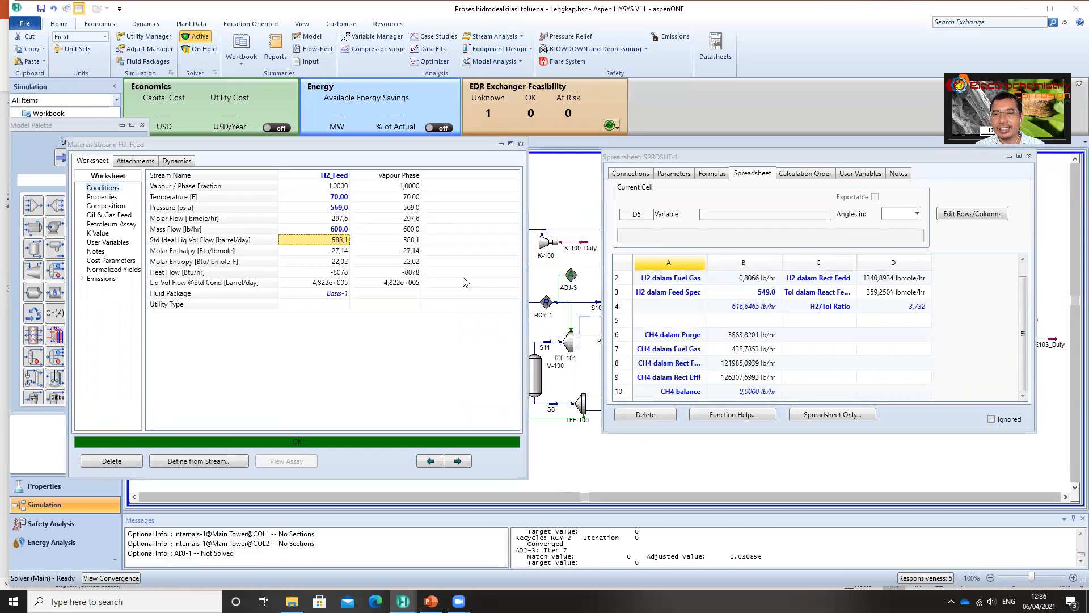
click(521, 145)
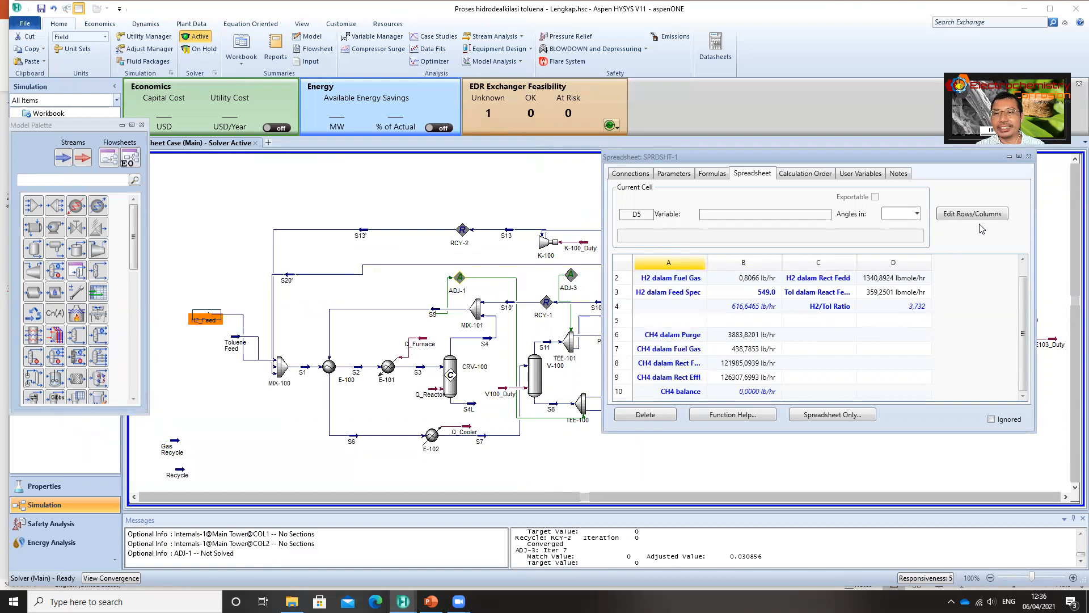
click(1029, 157)
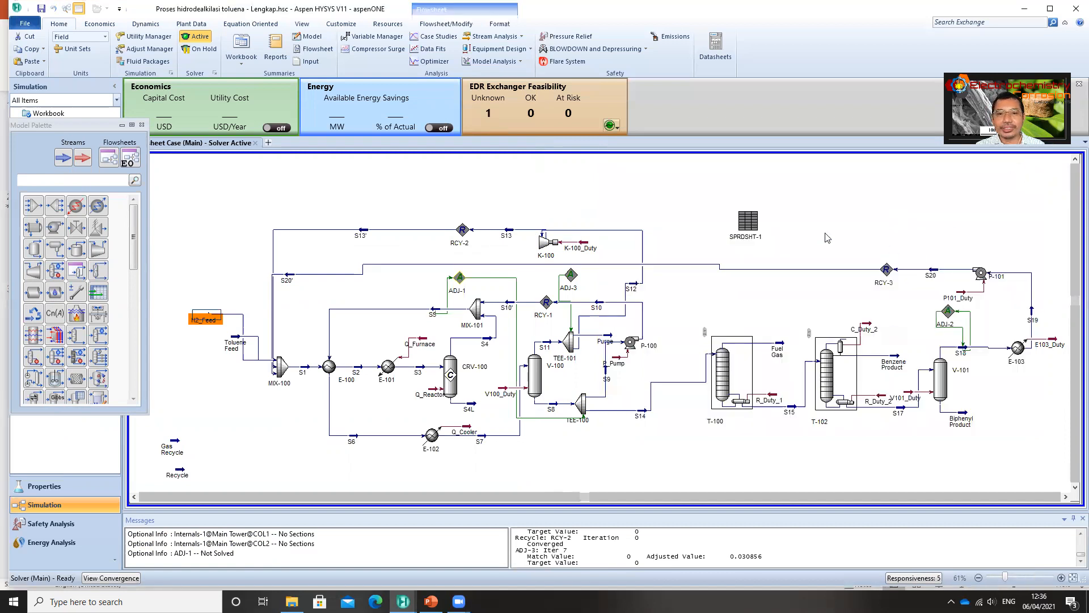
click(350, 331)
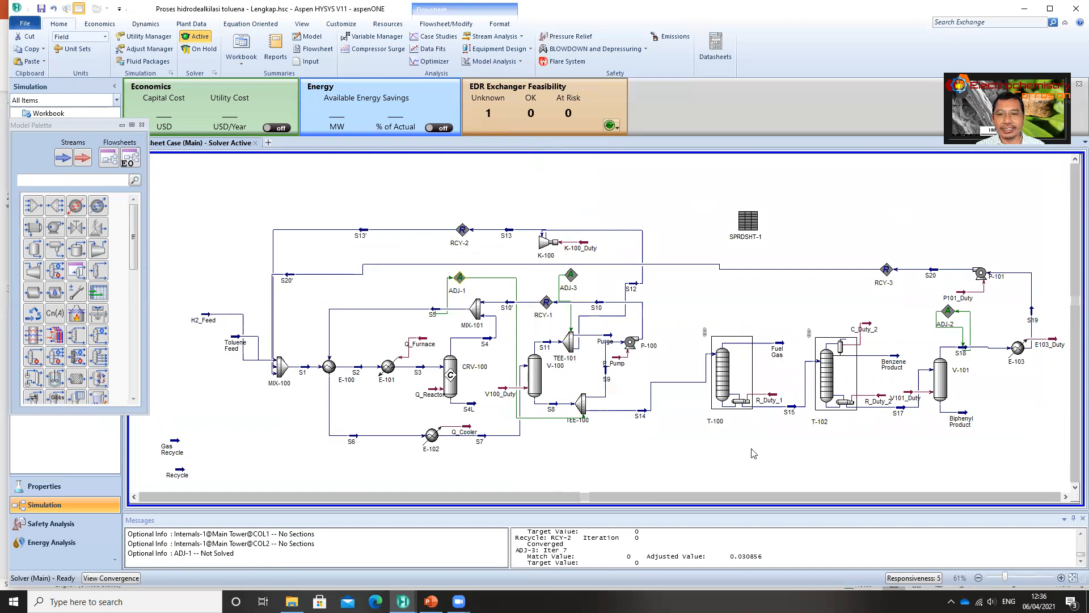